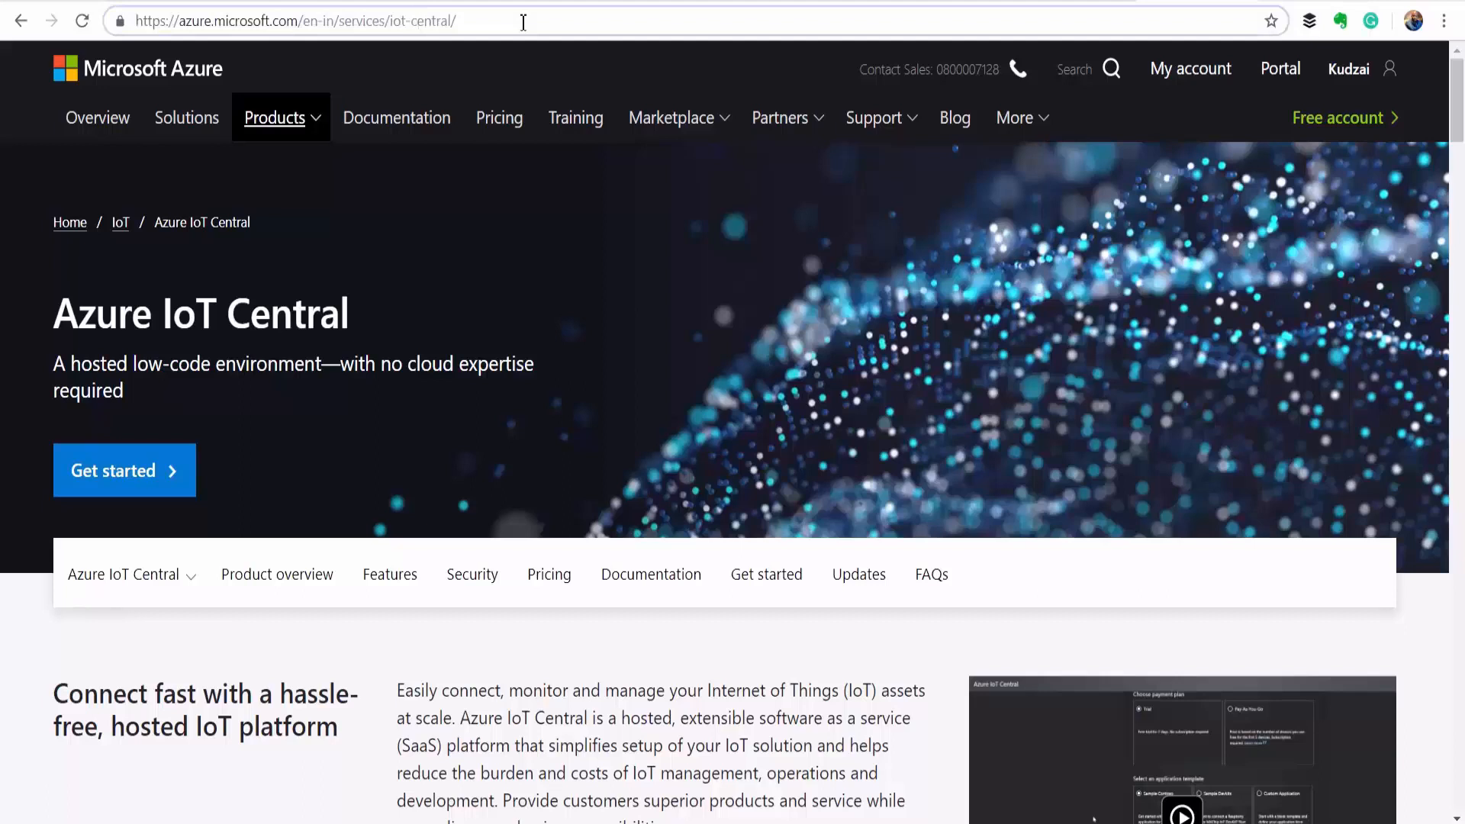
- Select the full web address of the Azure IoT Central product page in the address bar
left_click_drag(524, 21, 128, 34)
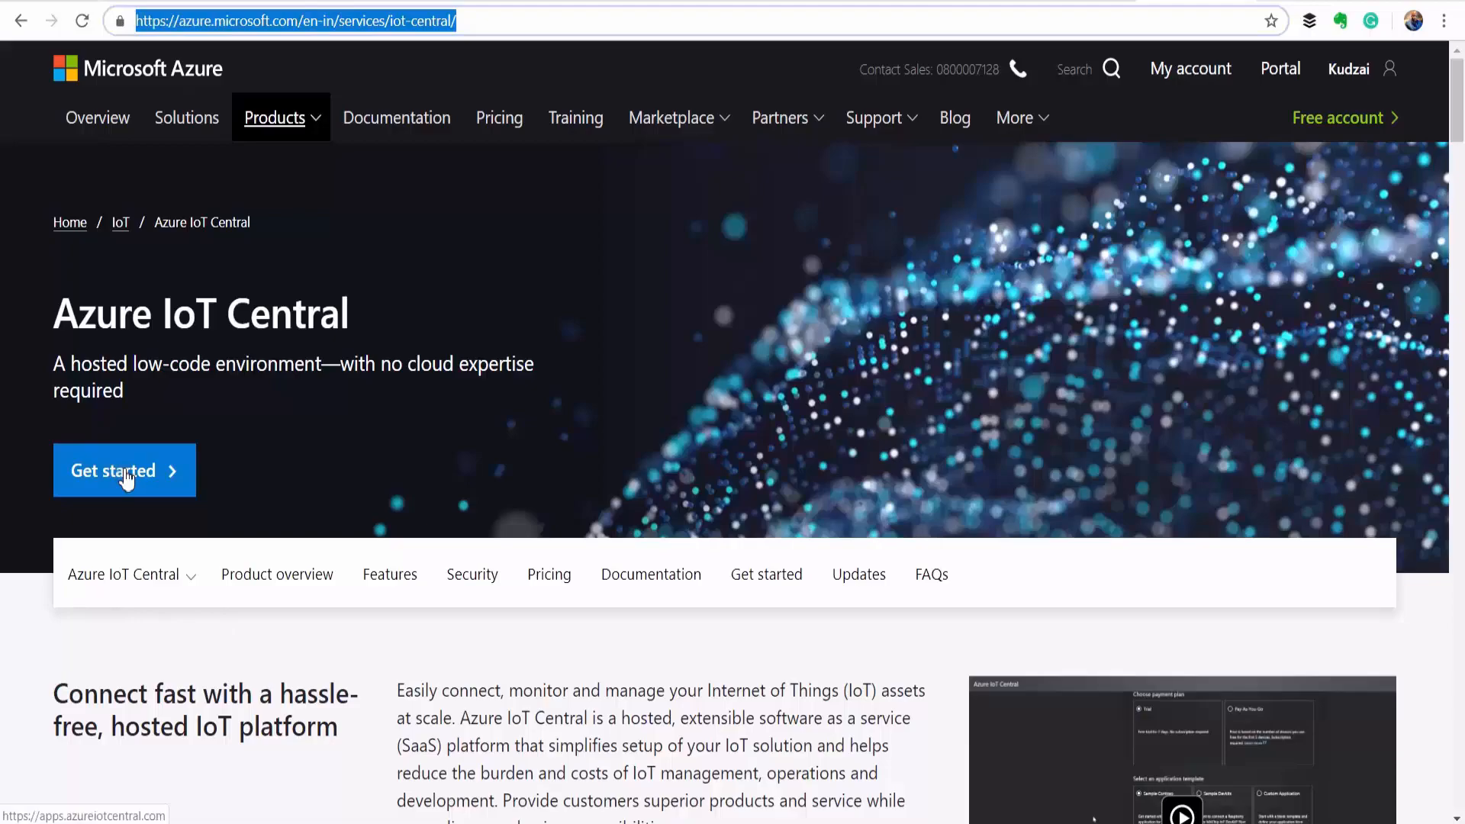
- Start a new trial application from the getting-started site, keeping the Sample Contoso template
left_click(127, 481)
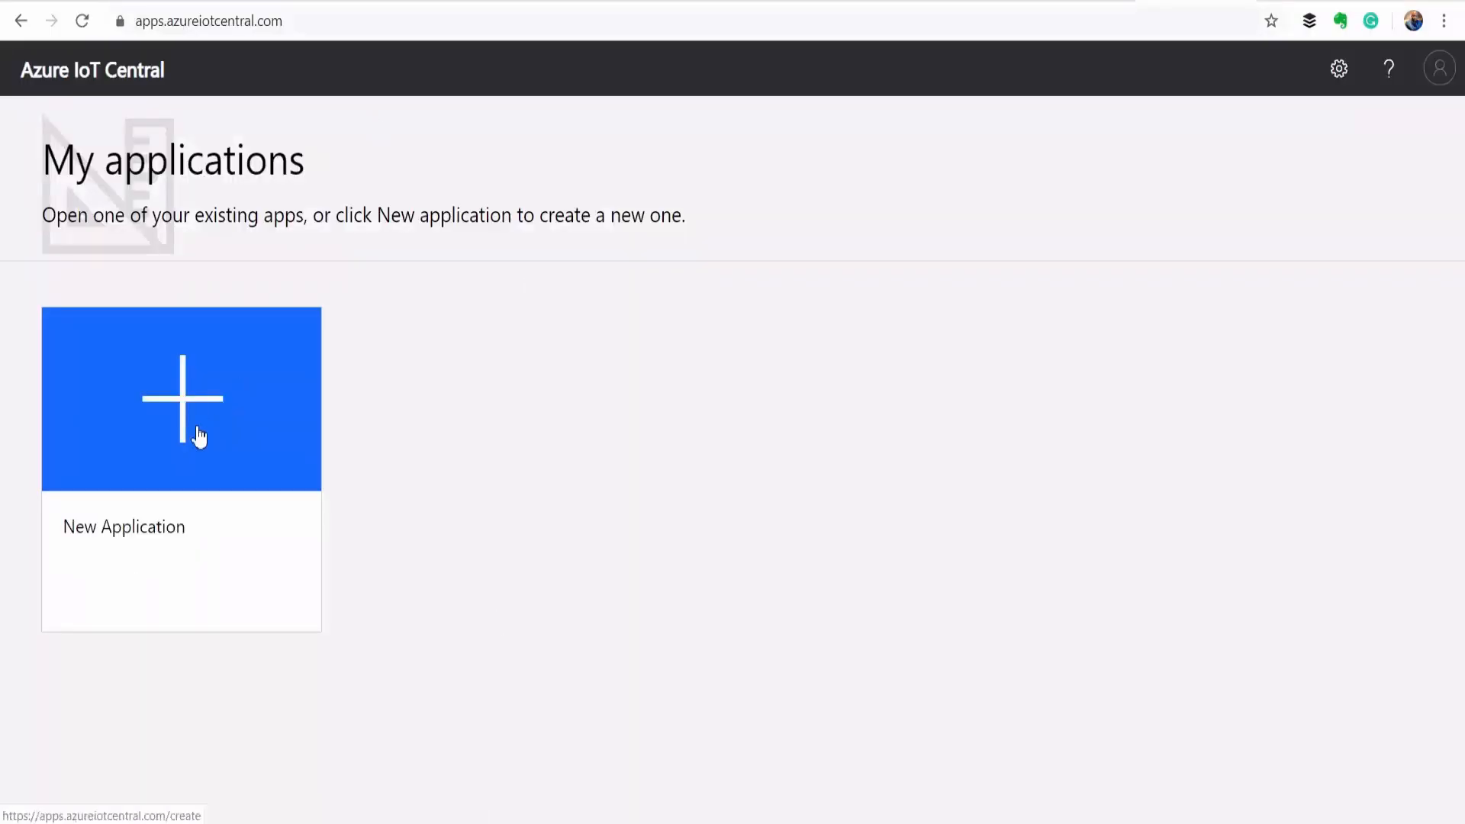
left_click(200, 437)
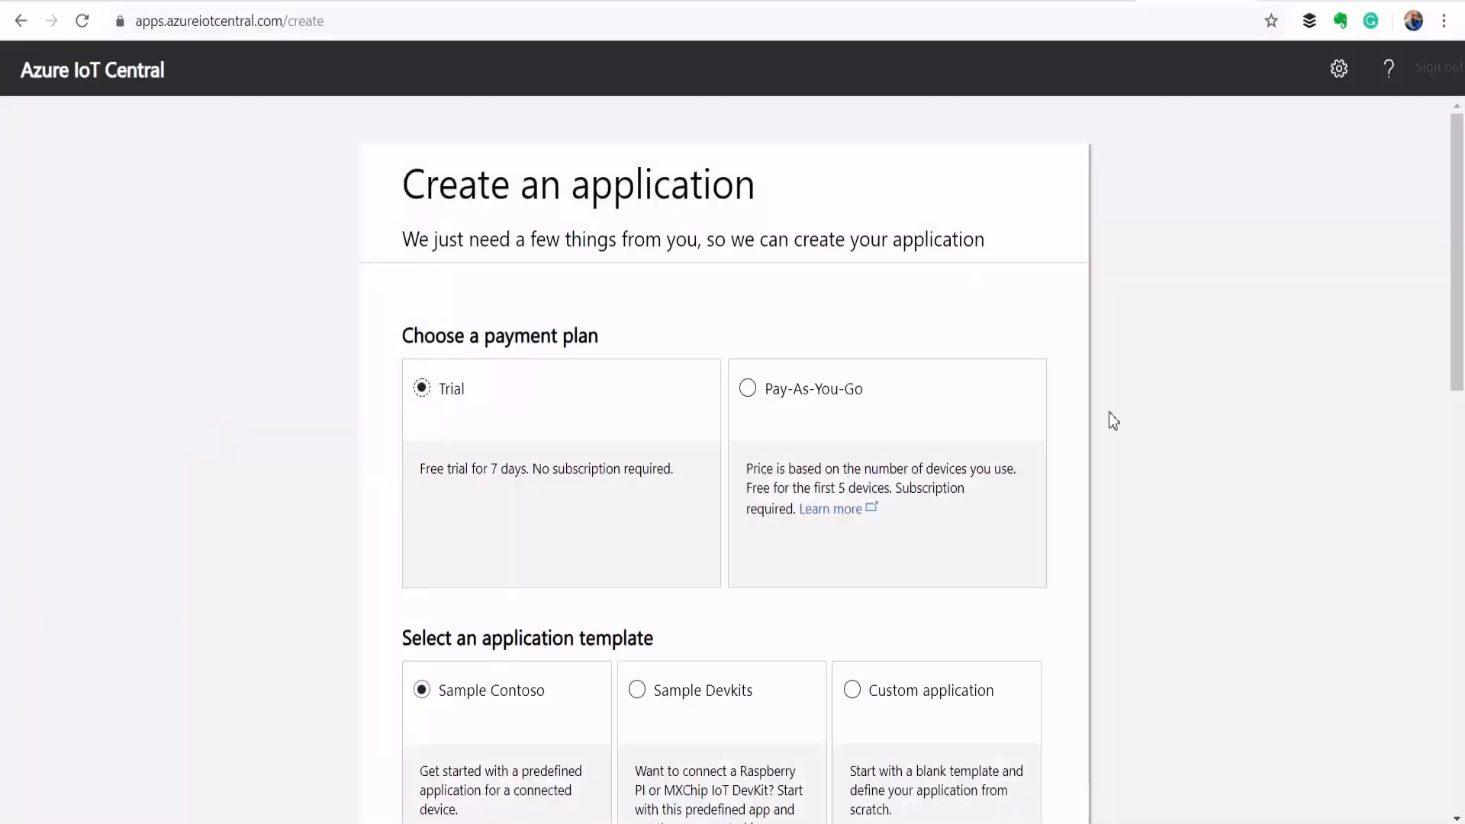
scroll(1112, 419, "down", 4)
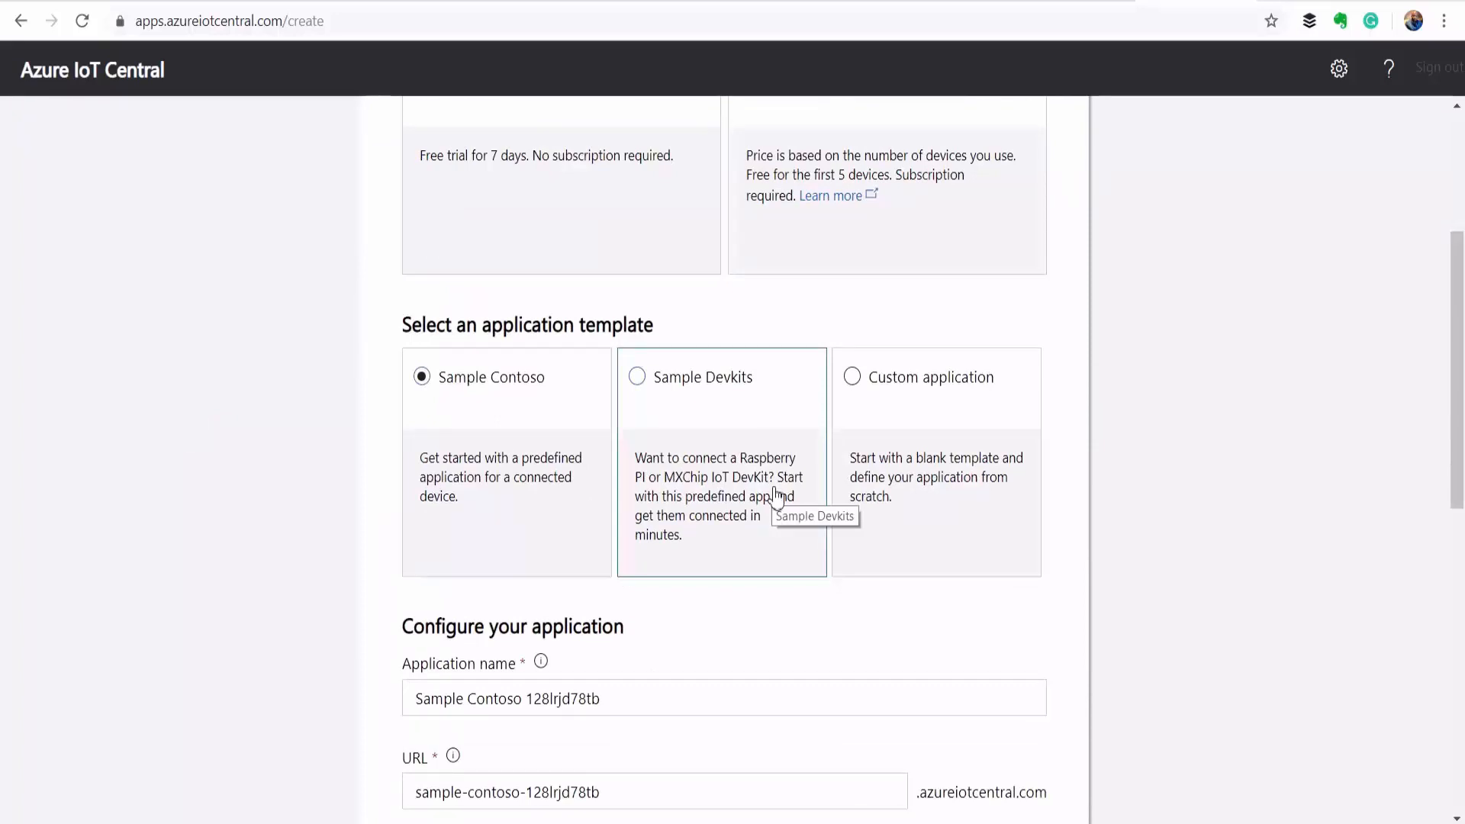
left_click(514, 397)
scroll(590, 509, "down", 5)
- Name the application industry40tvdemo, enter the contact phone number, and create it
left_click(428, 280)
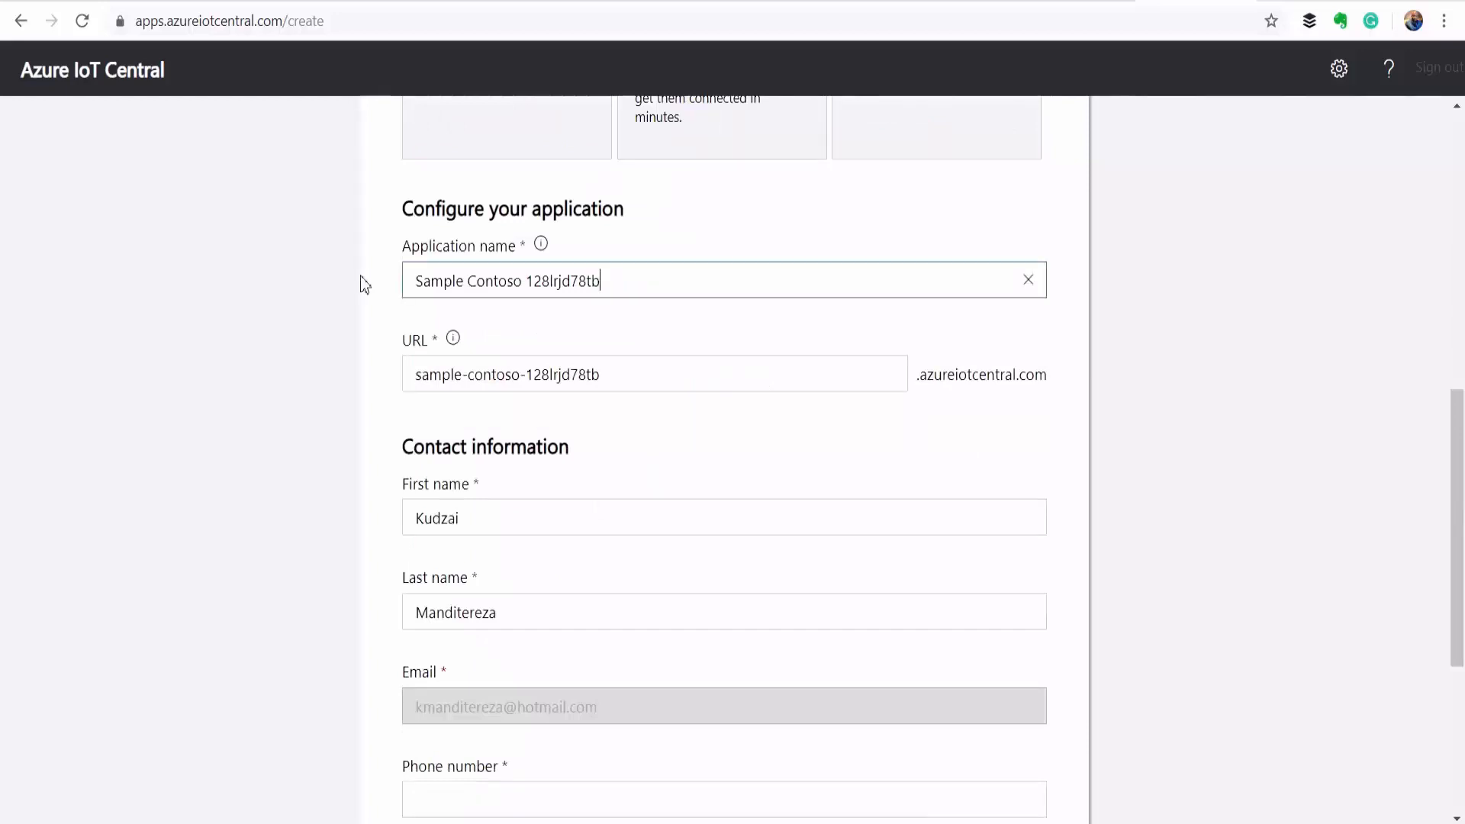
key("ctrl+a")
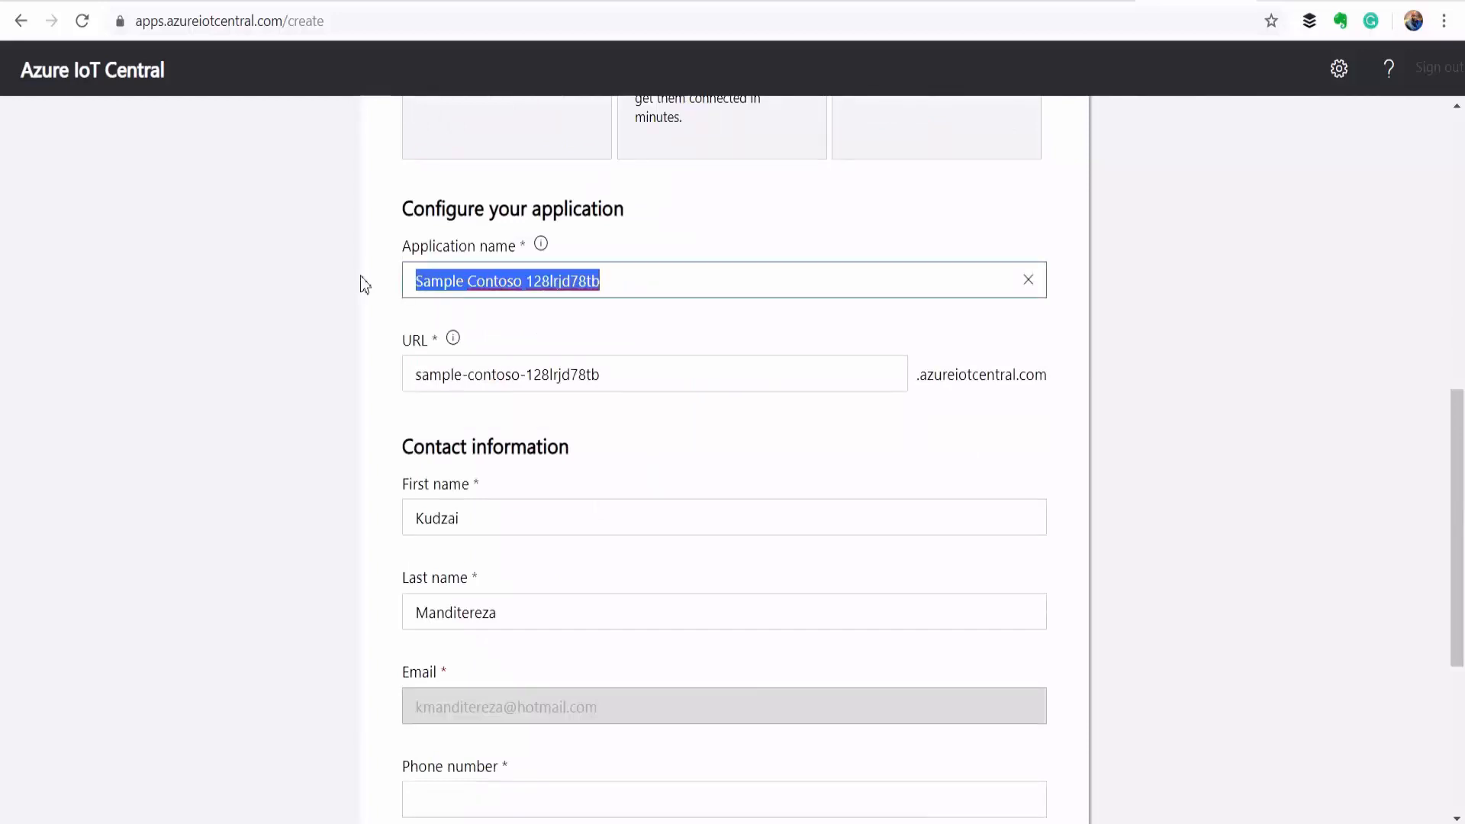
type("industry40tvdemo")
scroll(572, 321, "down", 5)
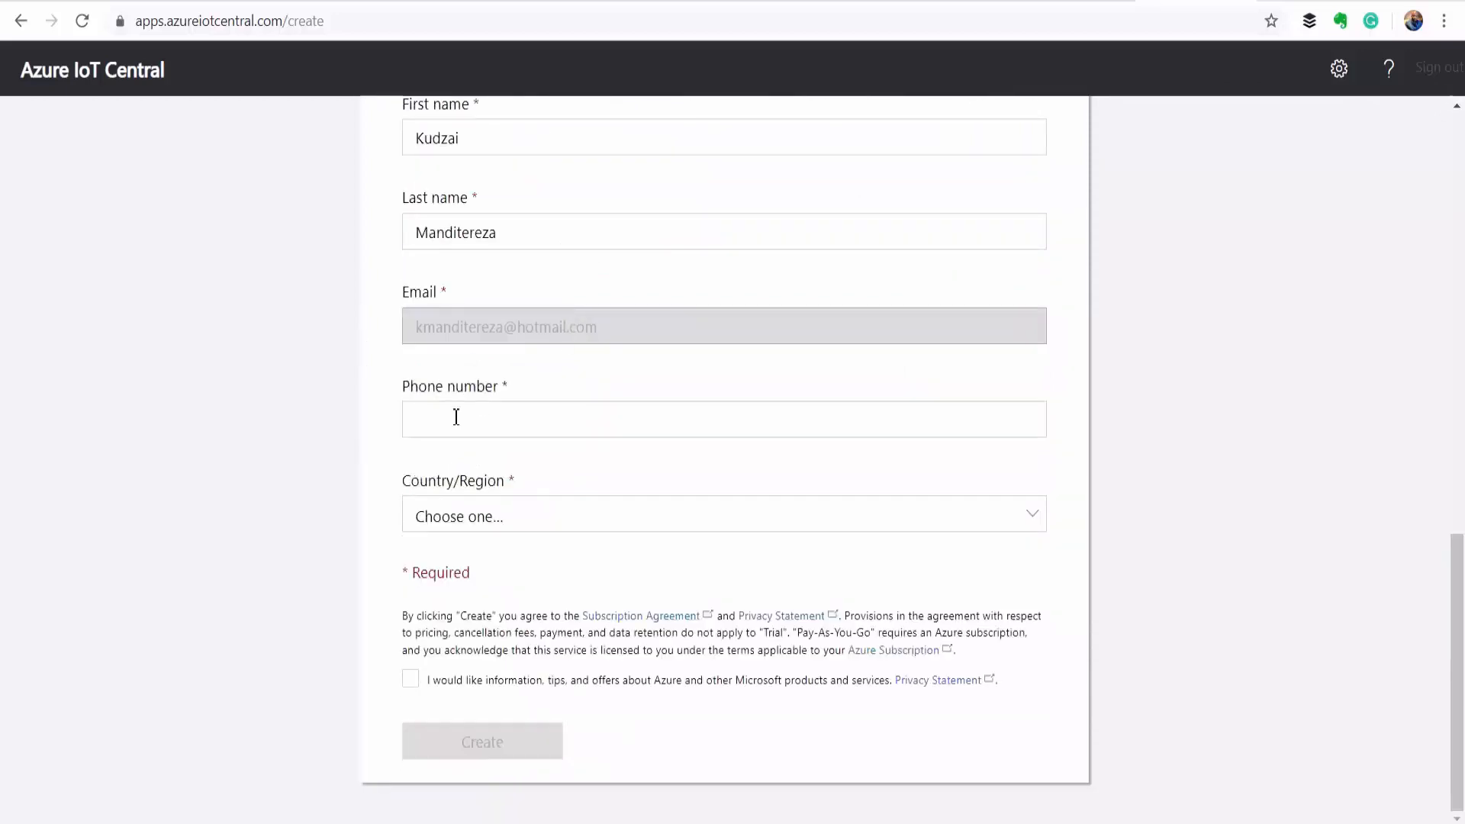
left_click(455, 418)
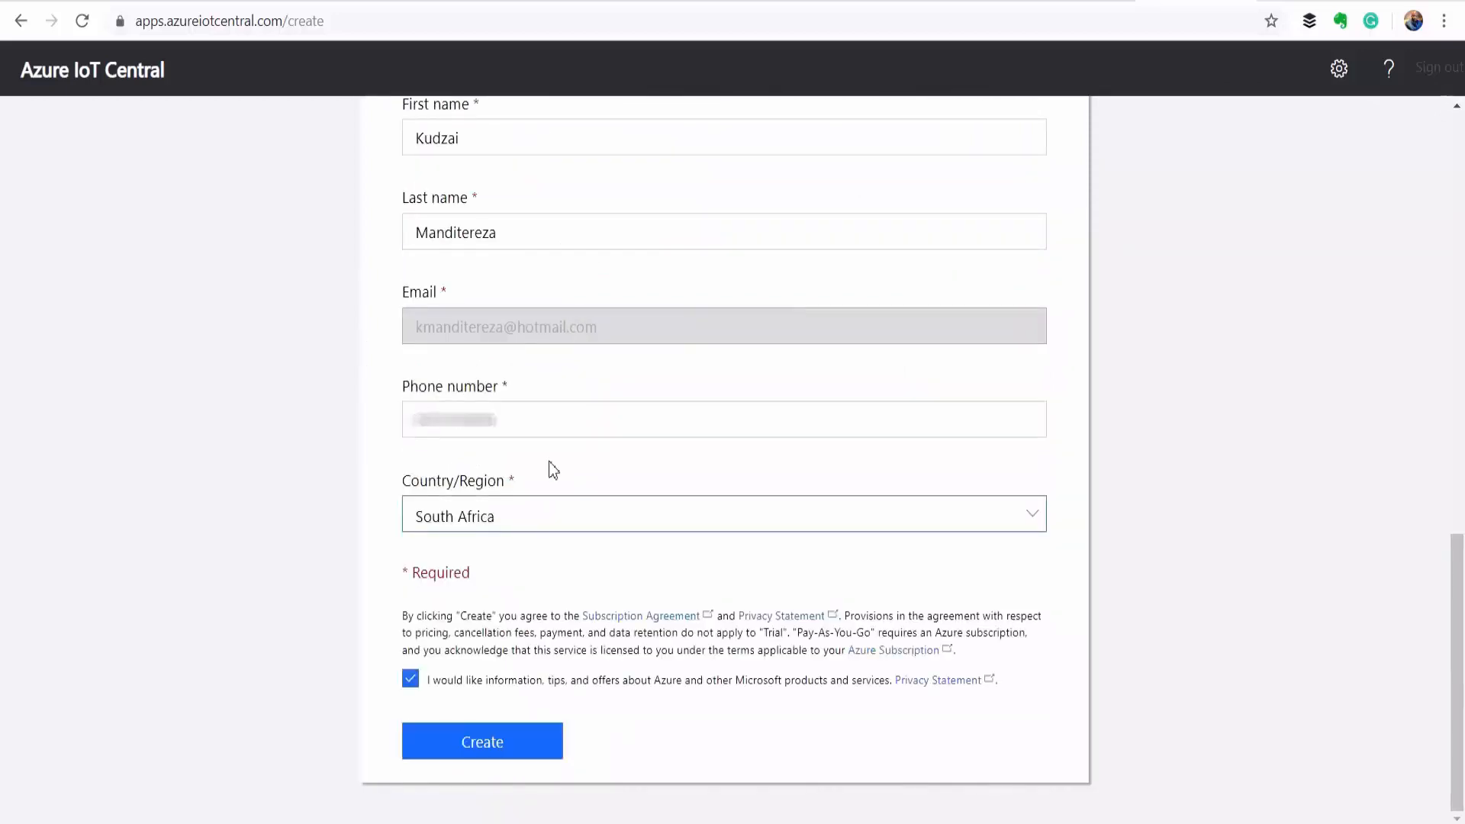
left_click(498, 739)
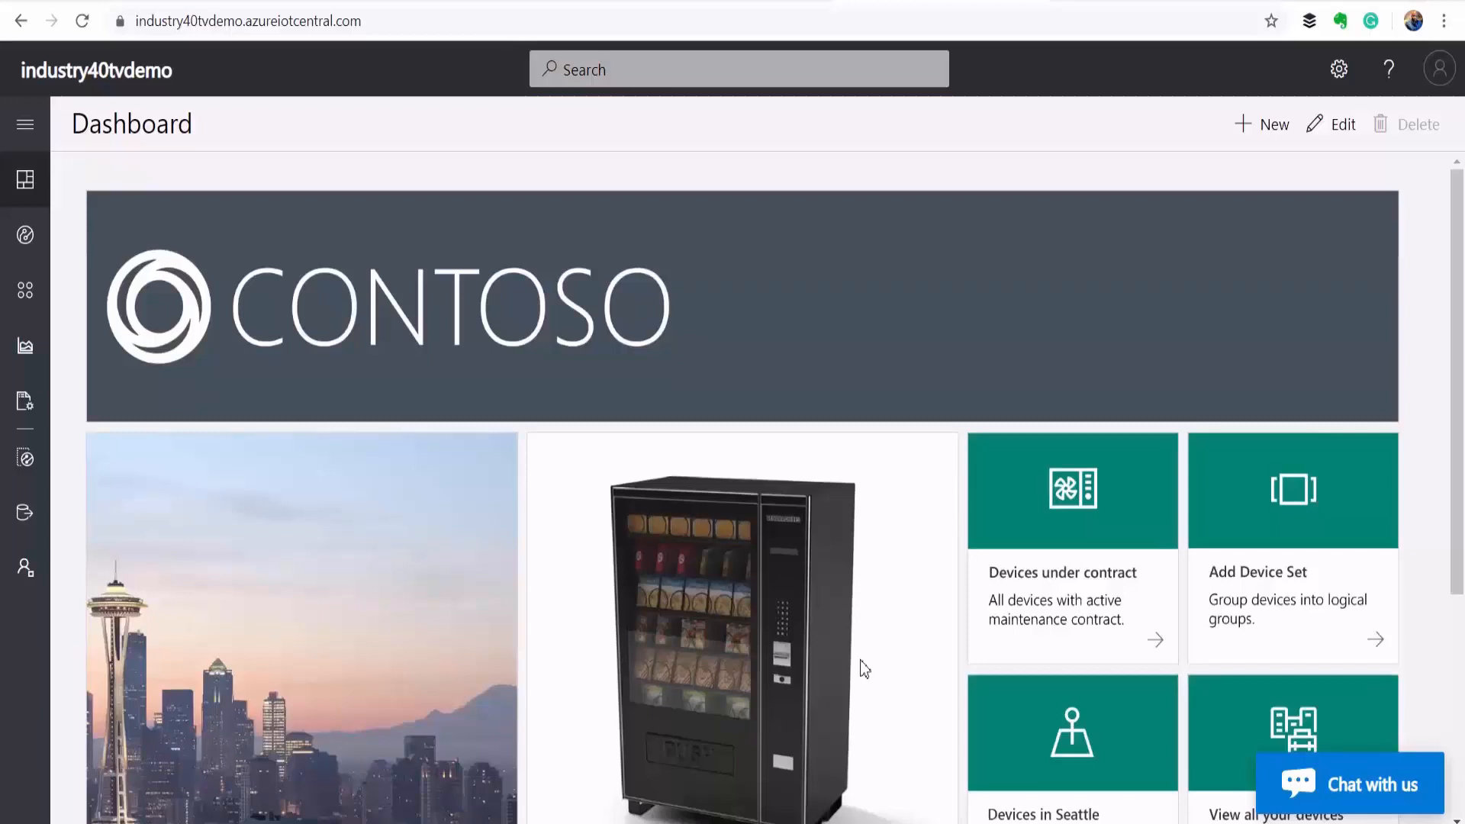
- Enter and exit dashboard edit mode unchanged, then expand the sidebar to show section names
left_click(1316, 128)
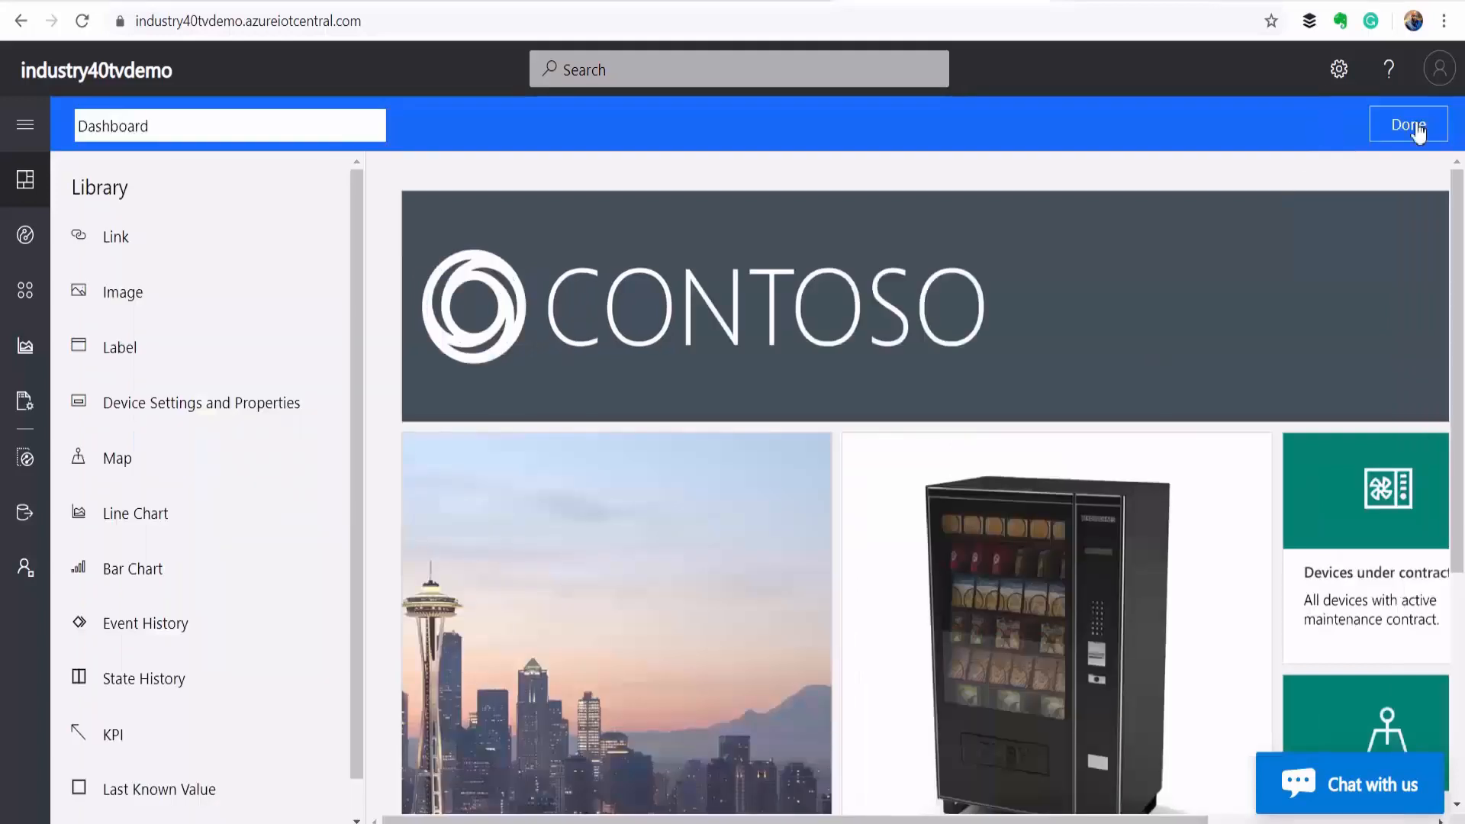
left_click(1418, 132)
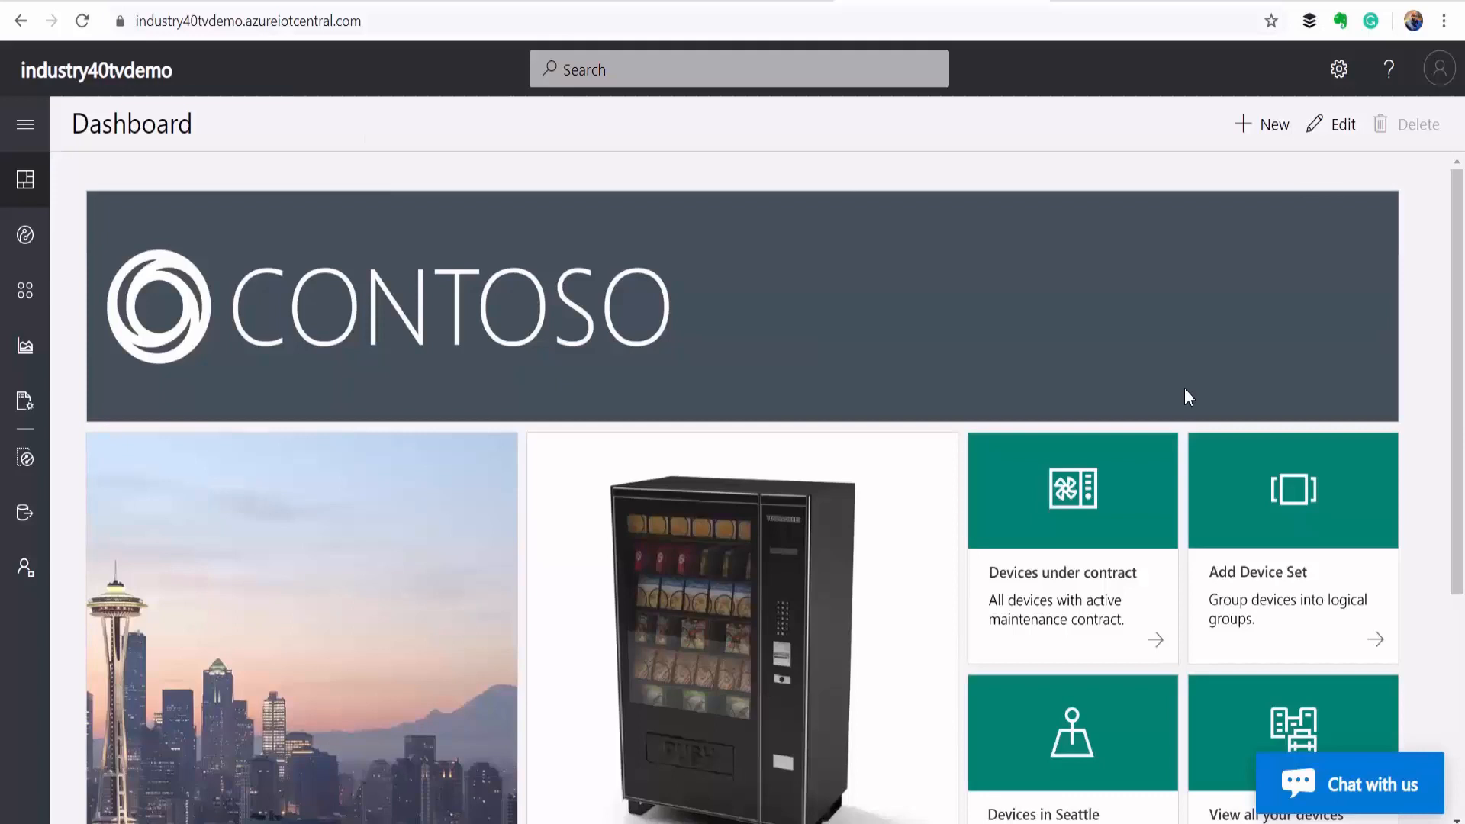
left_click(26, 120)
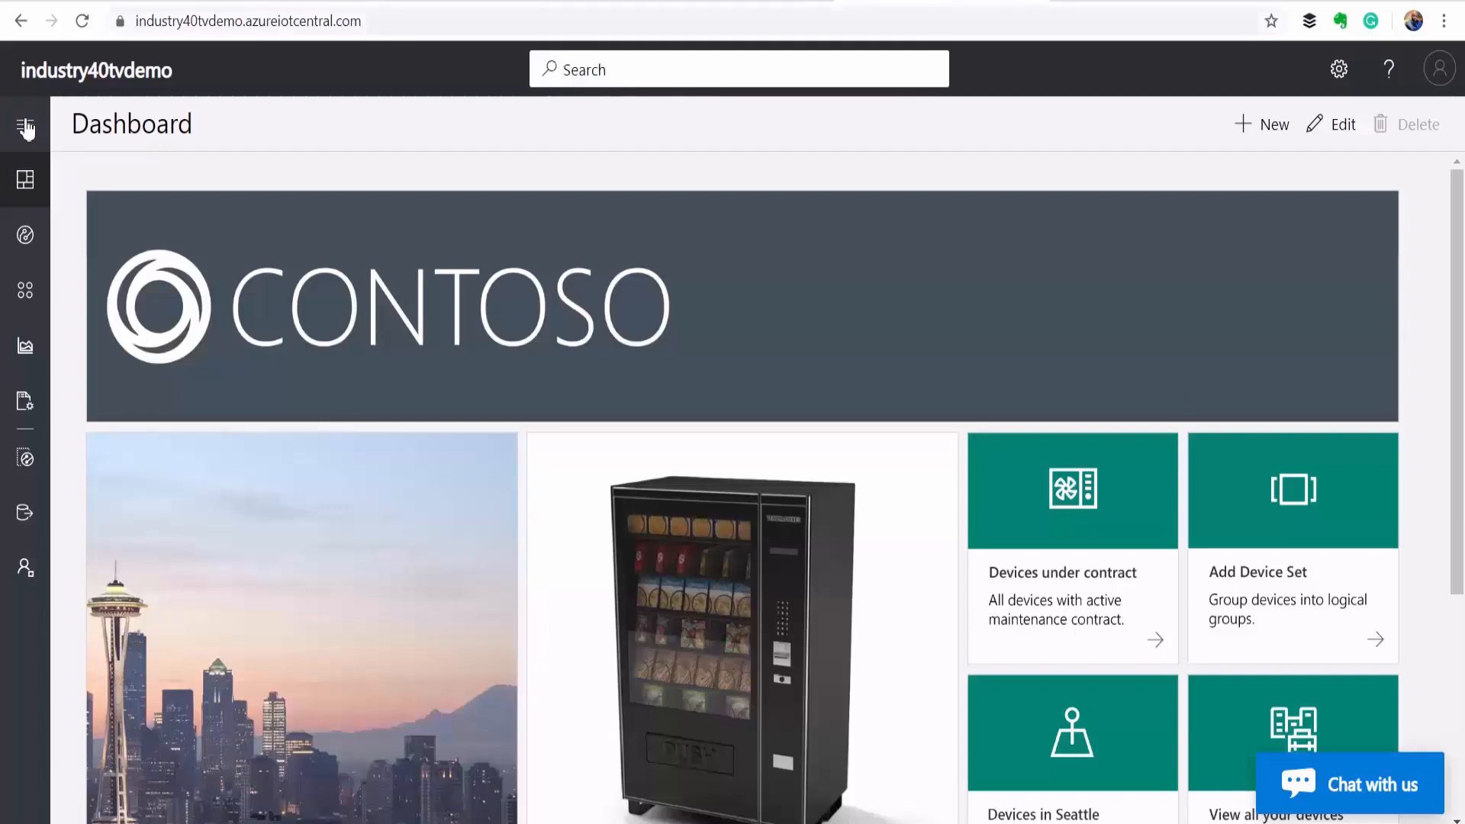
left_click(26, 126)
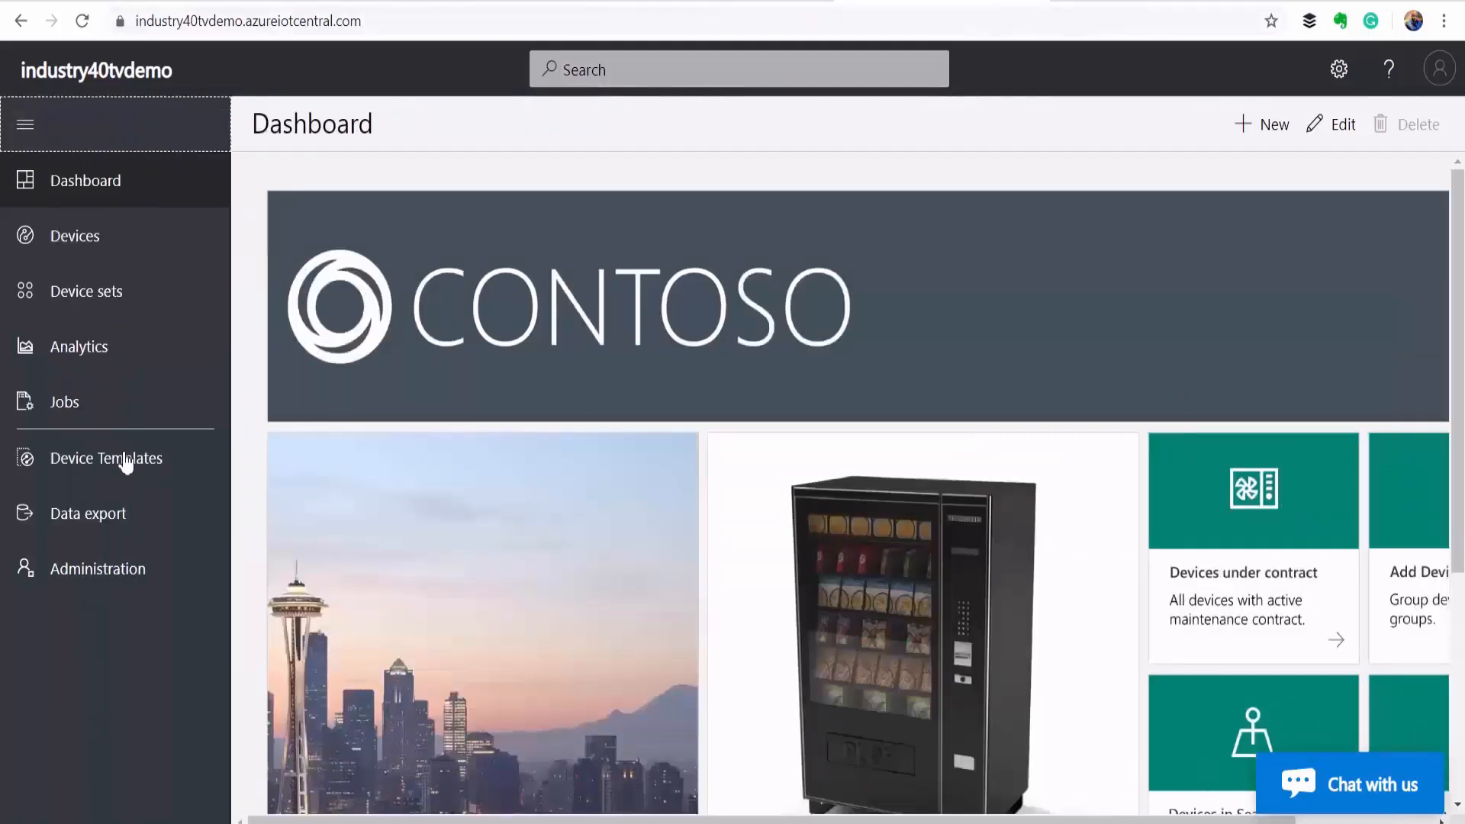
- Create a blank custom device template named Raspberry Pi Gateway
left_click(126, 464)
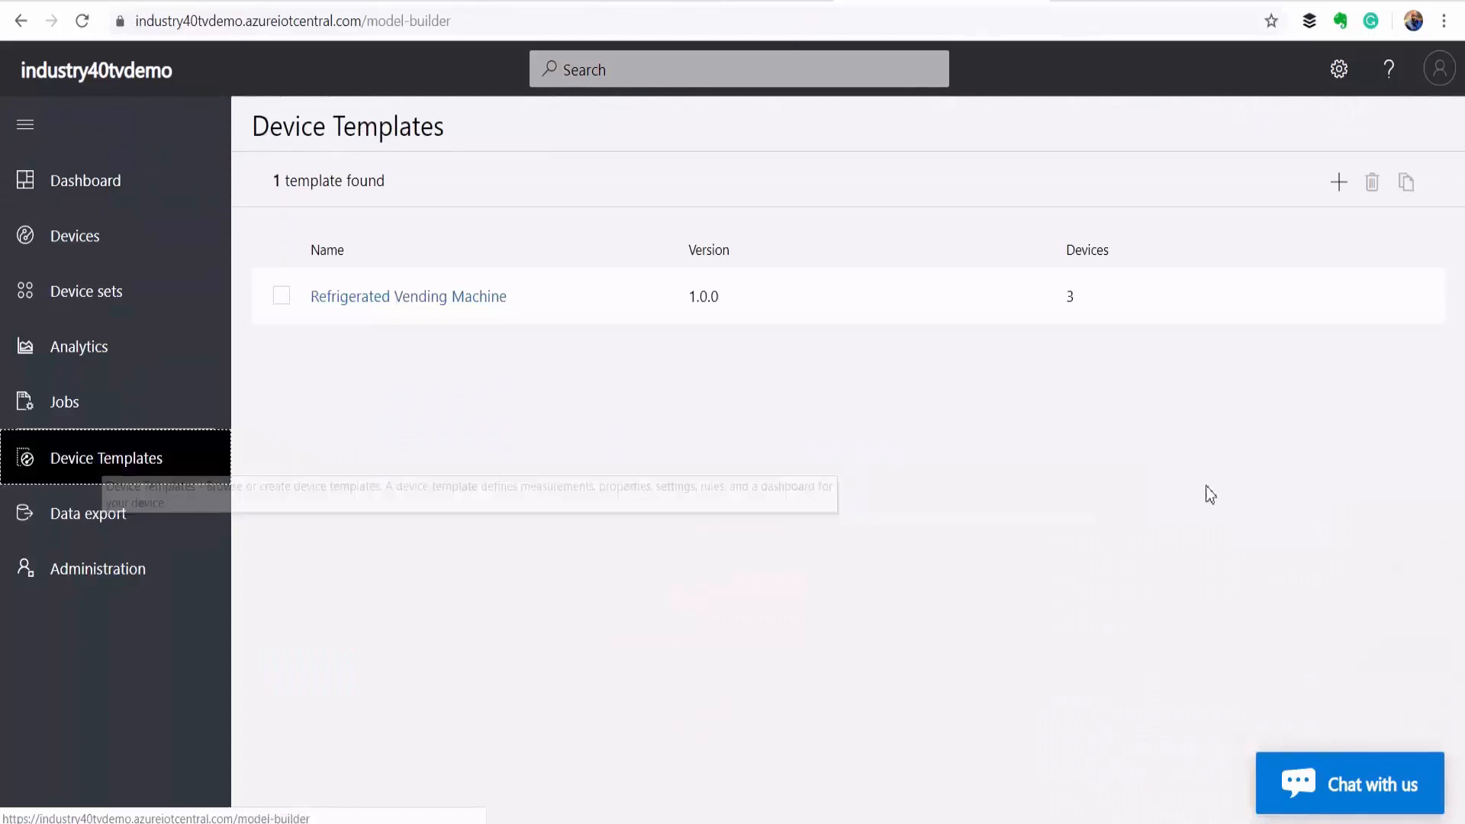
left_click(1343, 192)
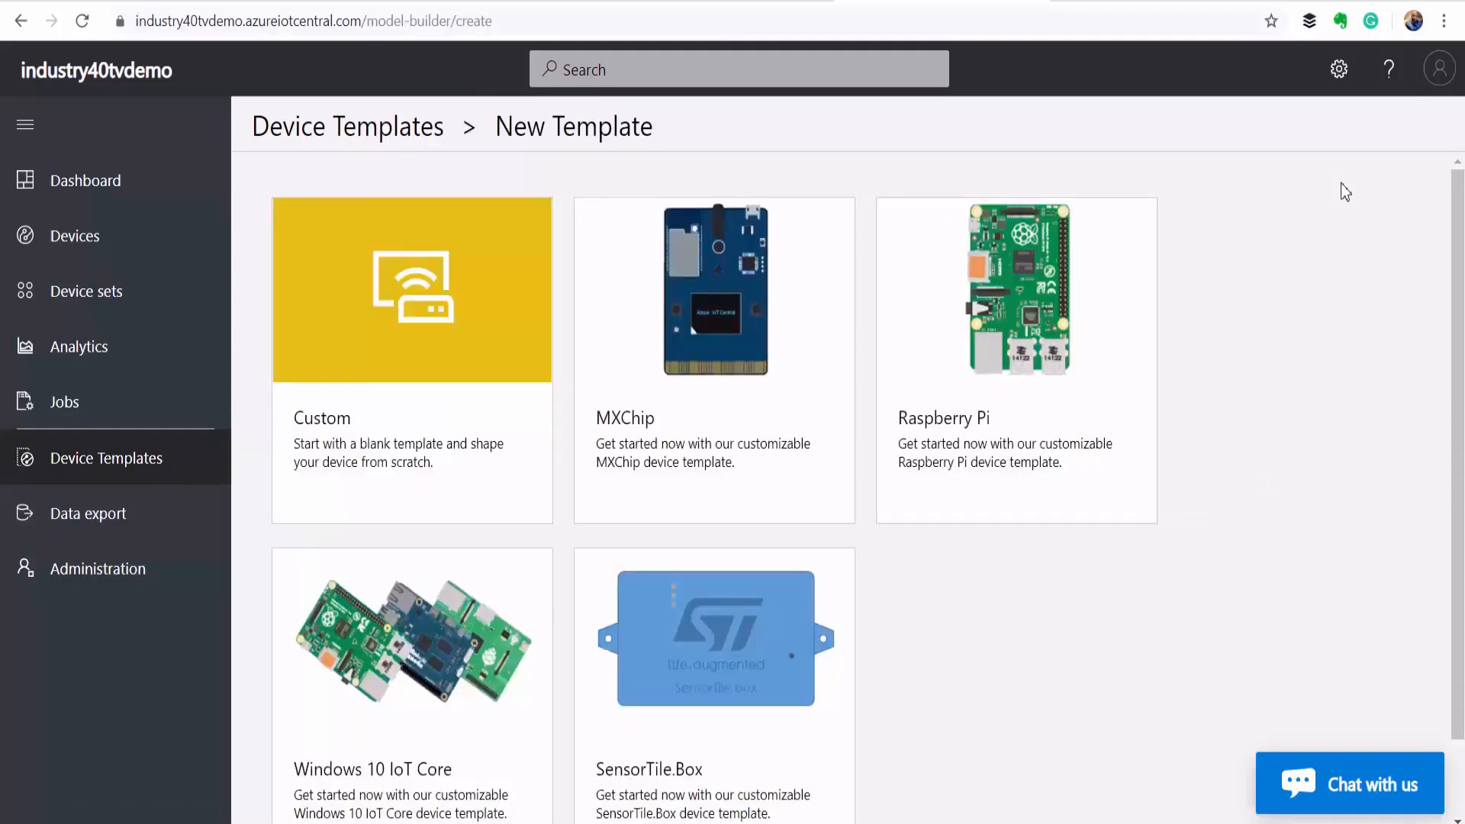
left_click(428, 338)
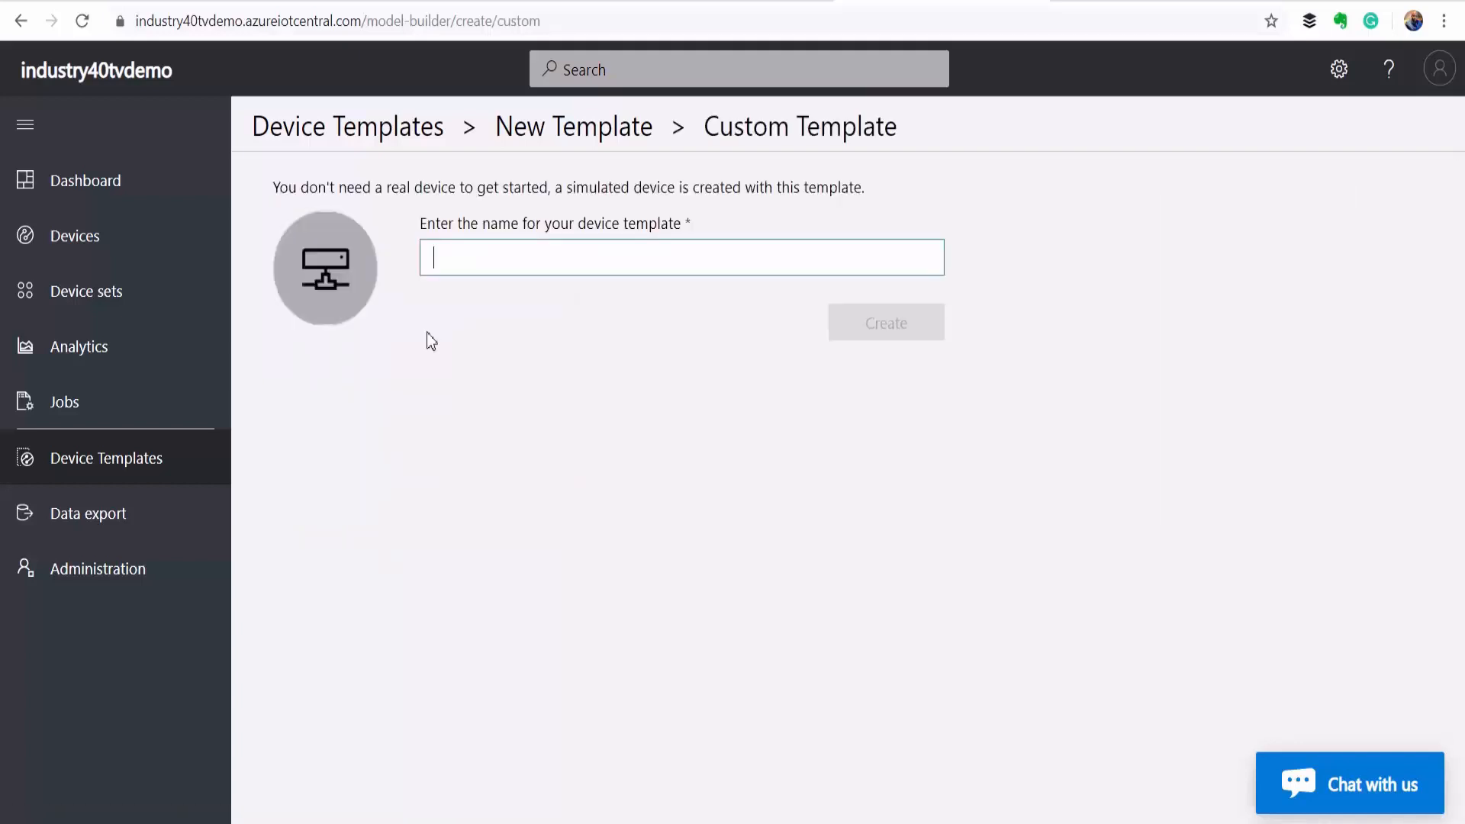
left_click(446, 257)
type("Raspberry")
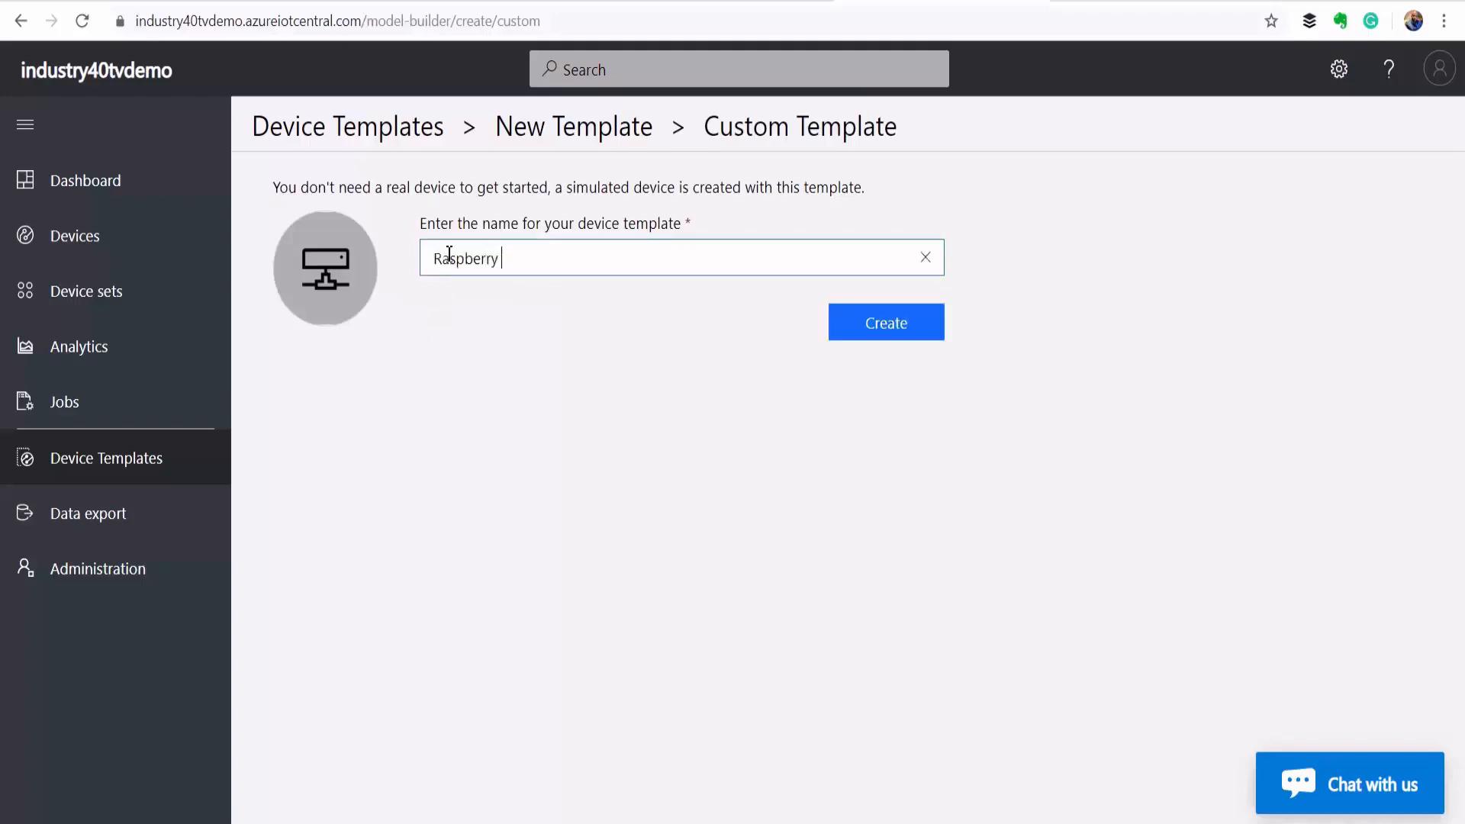
type(" Pi Gateway")
left_click(905, 327)
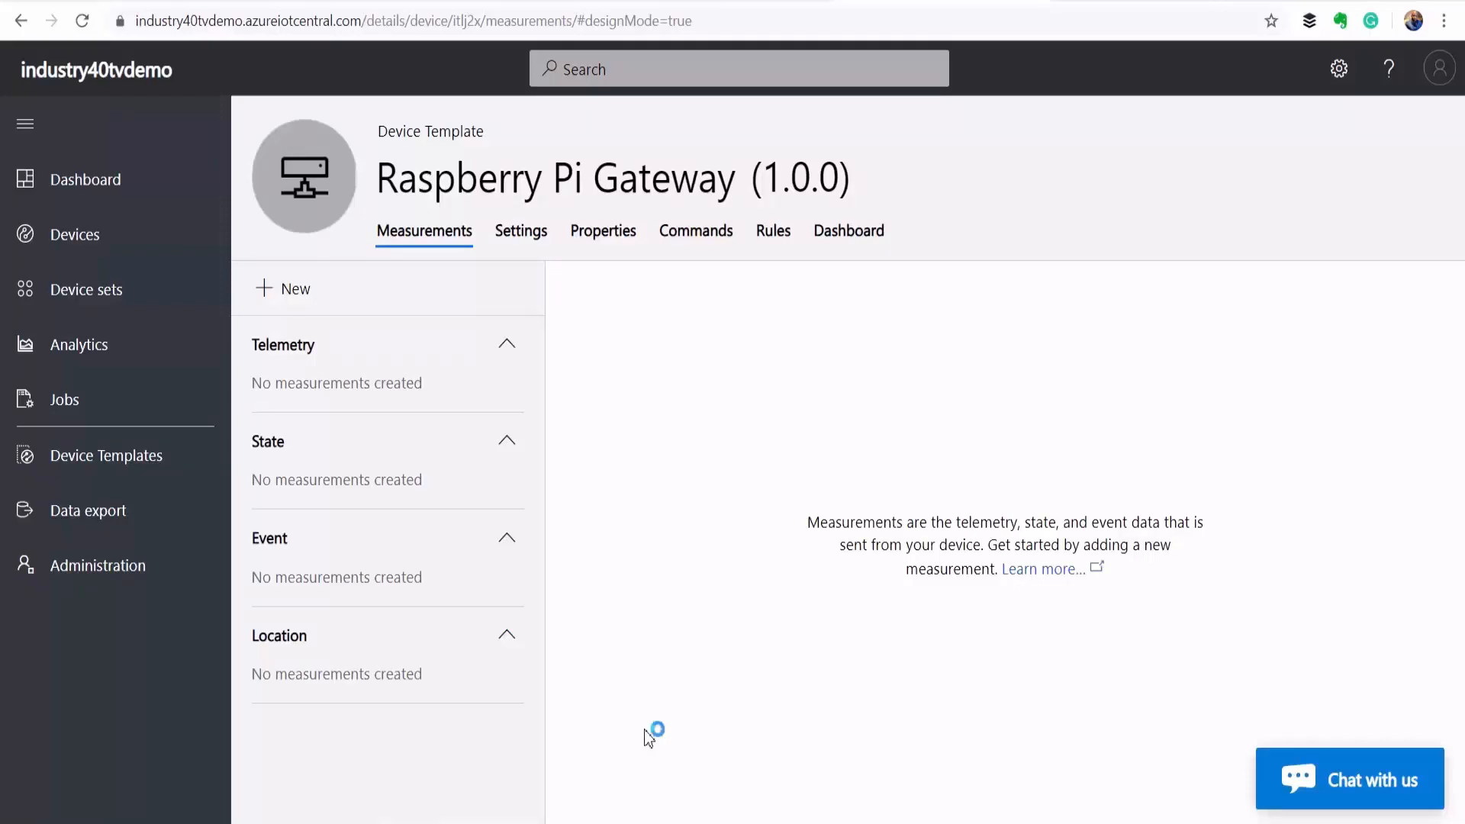
- Add a telemetry measurement with display name and field name temperature
left_click(290, 295)
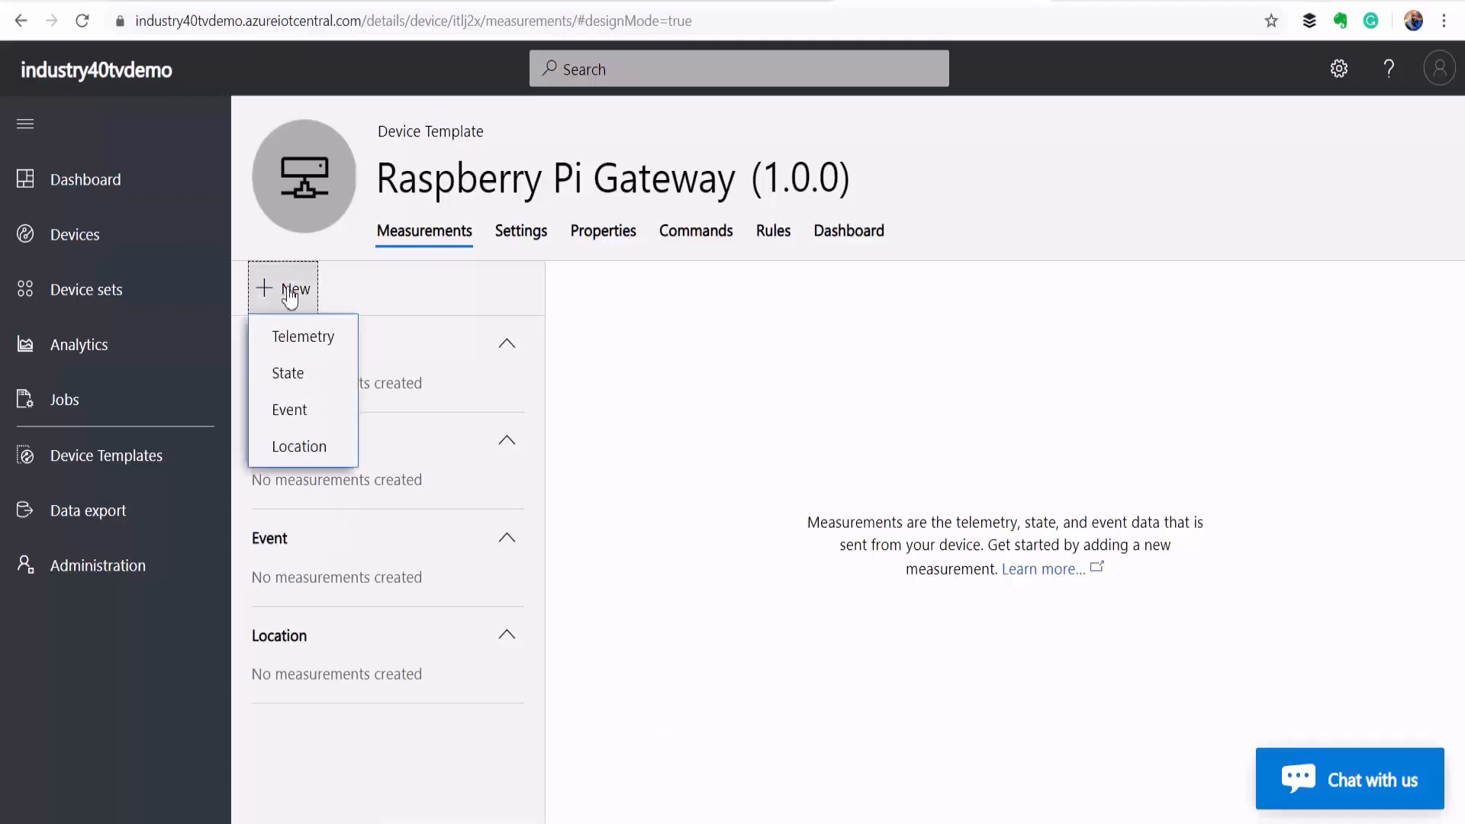
left_click(299, 338)
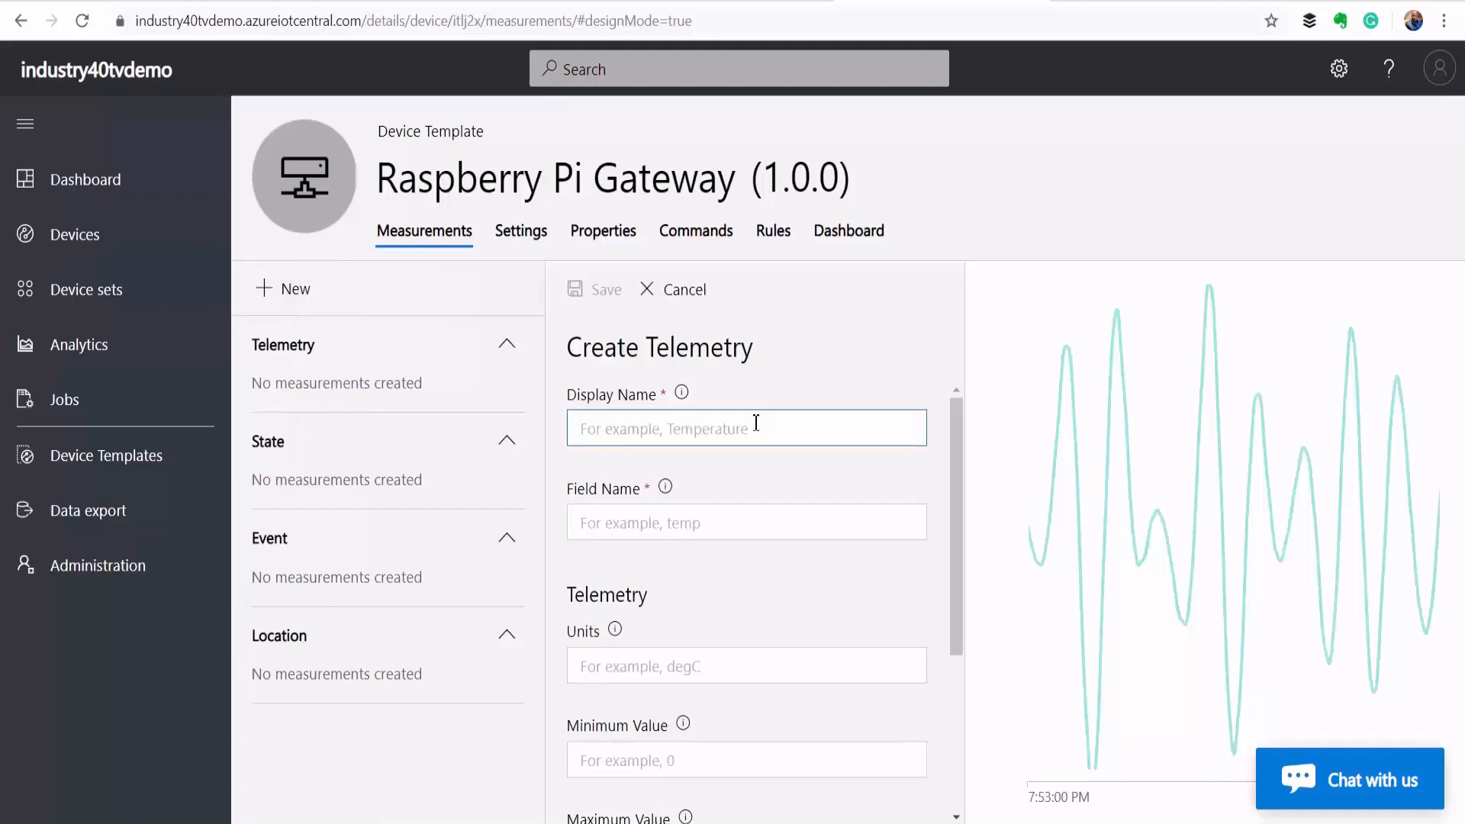
type("temperature")
left_click(615, 525)
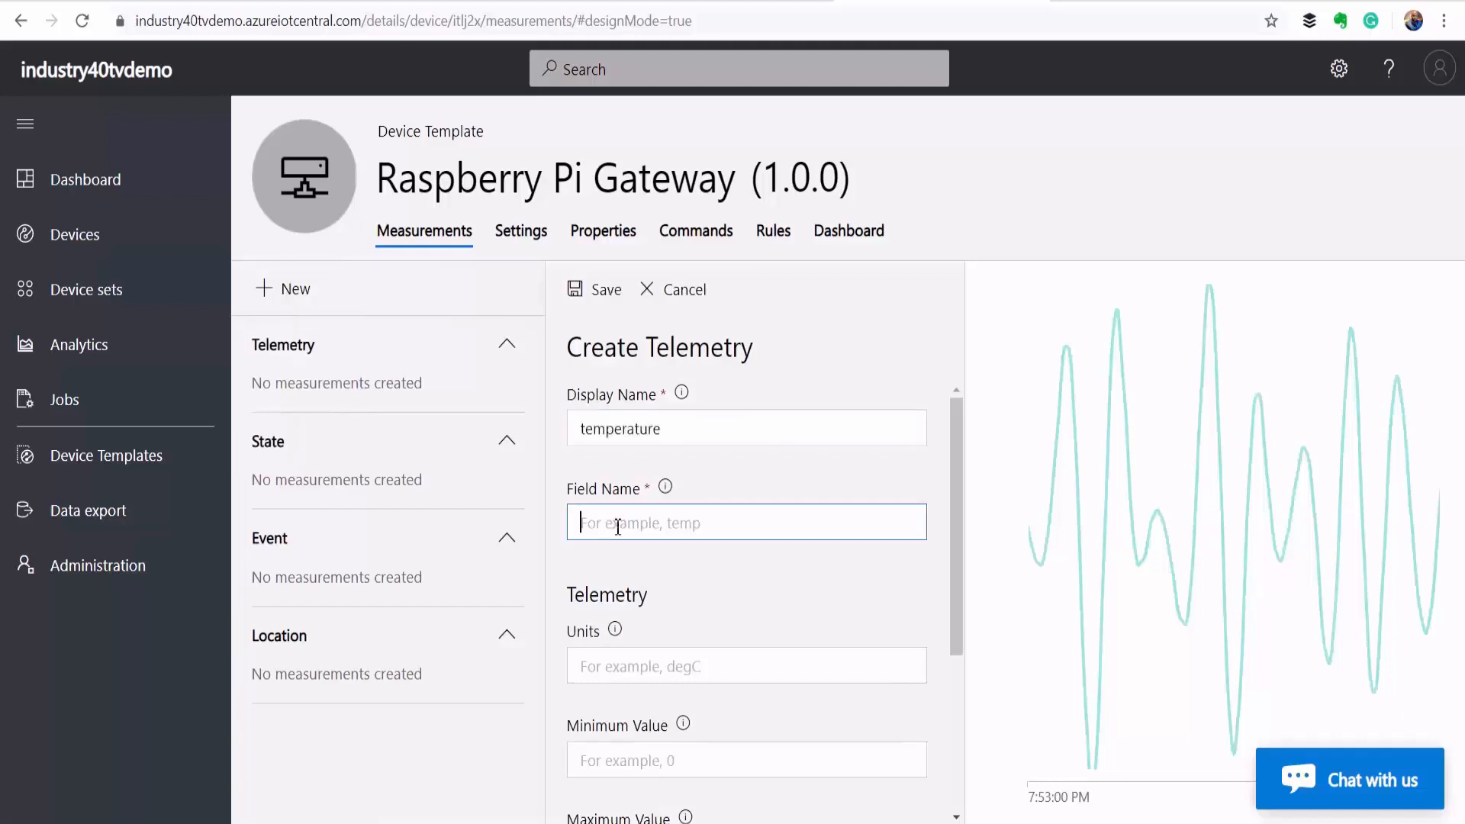
type("temperature")
scroll(959, 585, "down", 2)
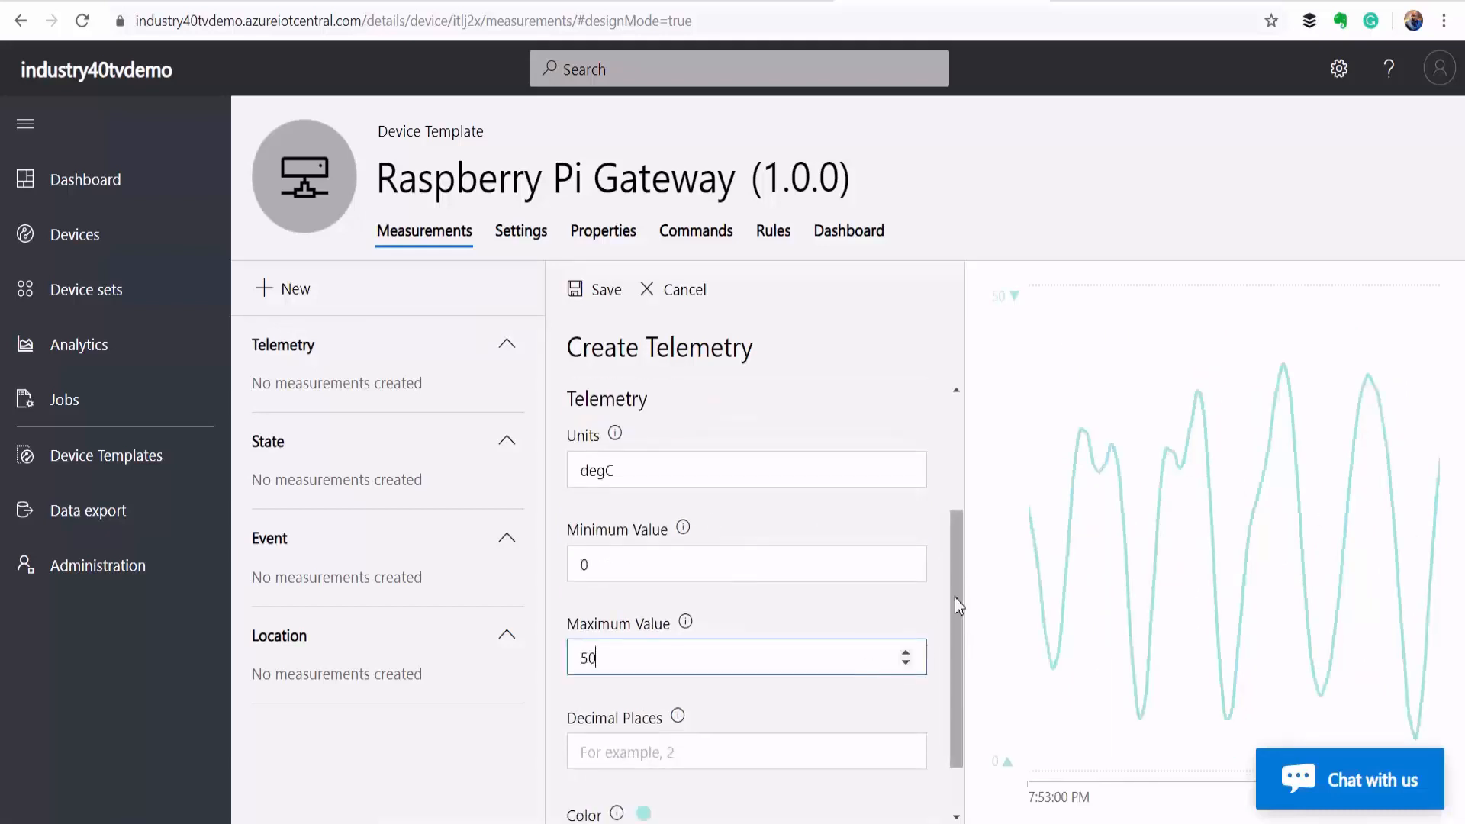
- Give temperature 2 decimal places and a line colour, save it, then save the humidity measurement
left_click_drag(955, 597, 965, 654)
scroll(965, 654, "down", 1)
left_click(613, 678)
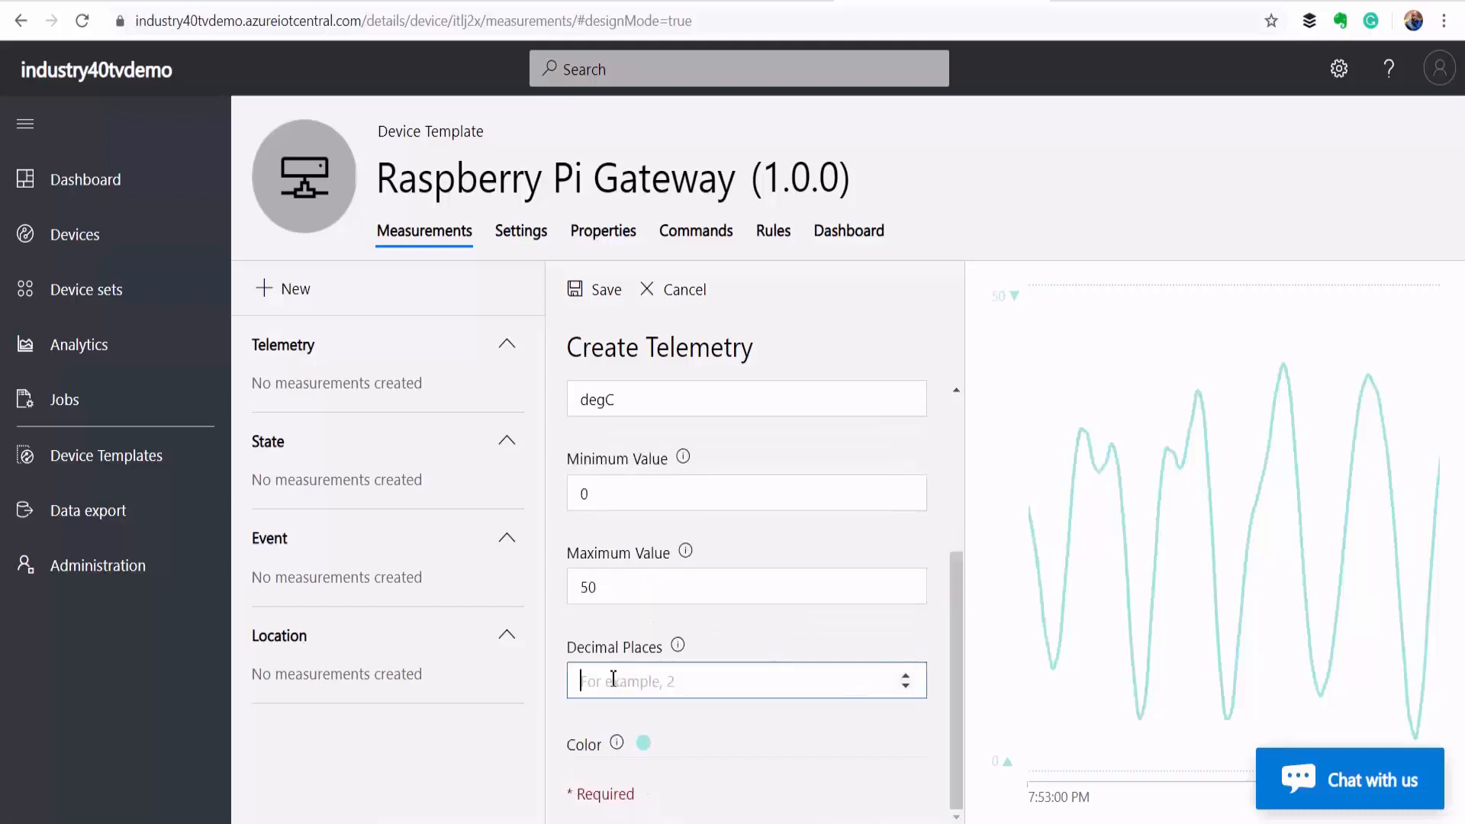
type("2")
left_click(645, 745)
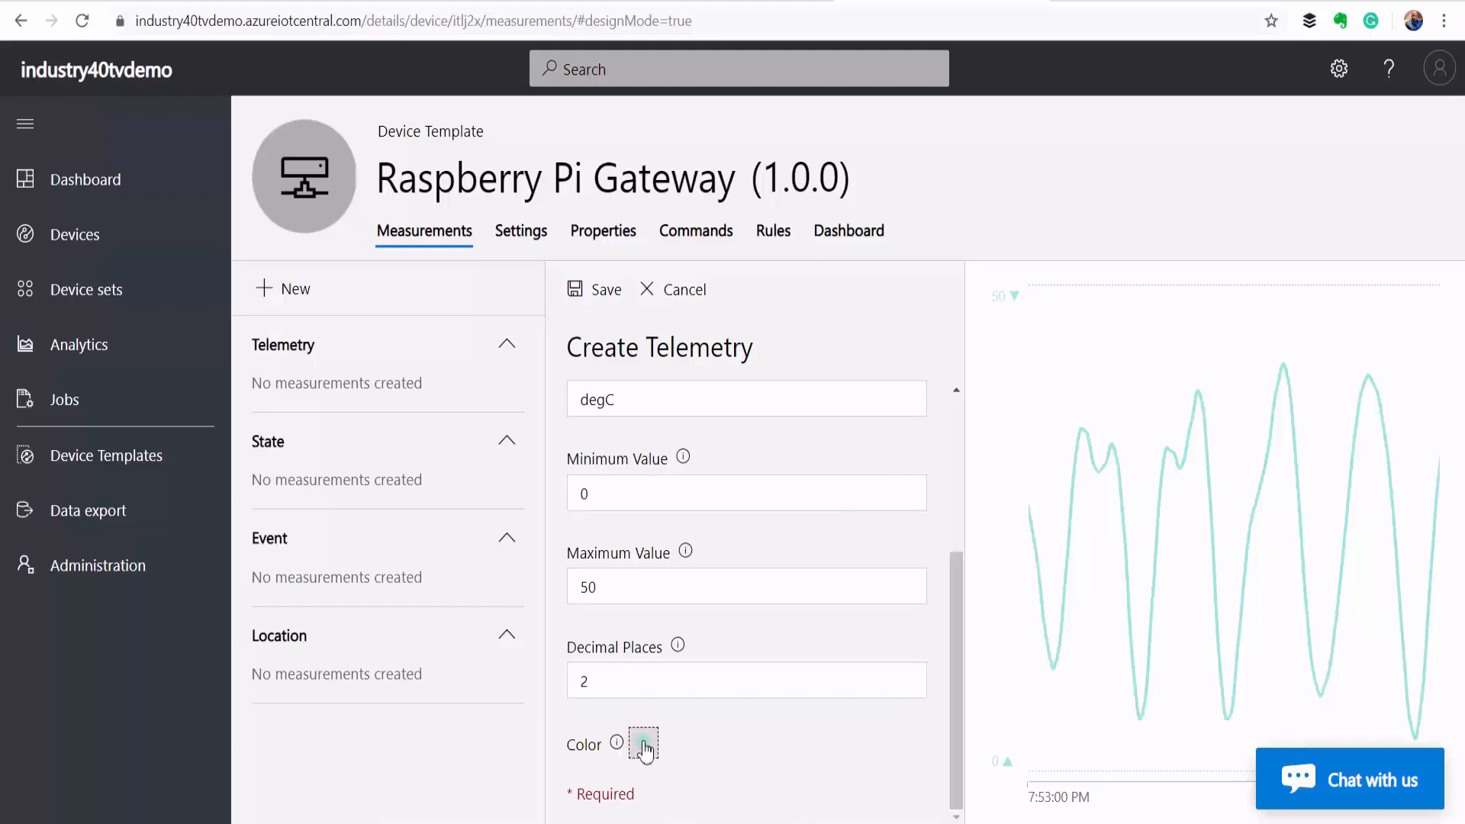
left_click(645, 745)
scroll(916, 669, "down", 1)
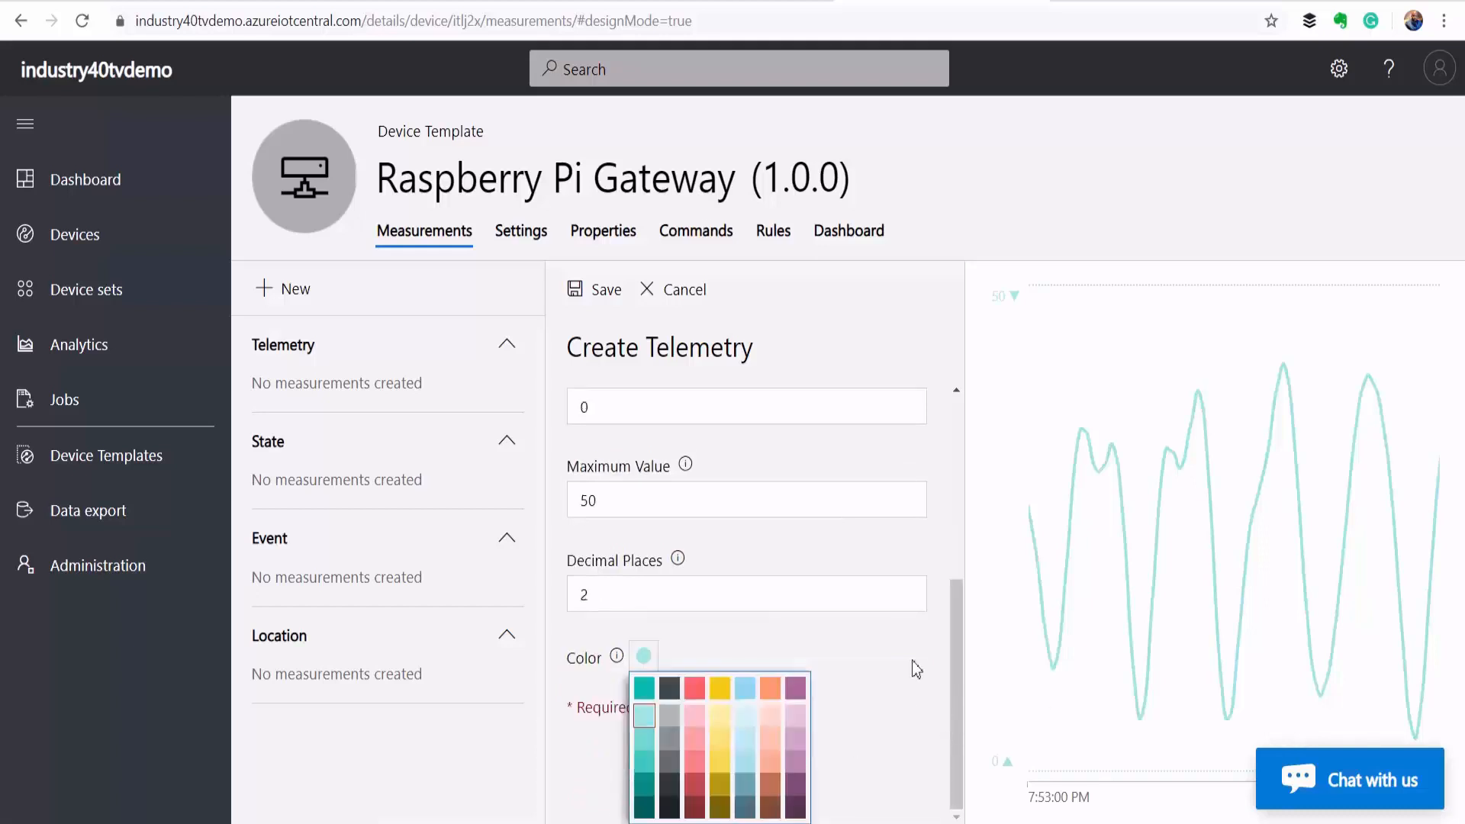
left_click(597, 291)
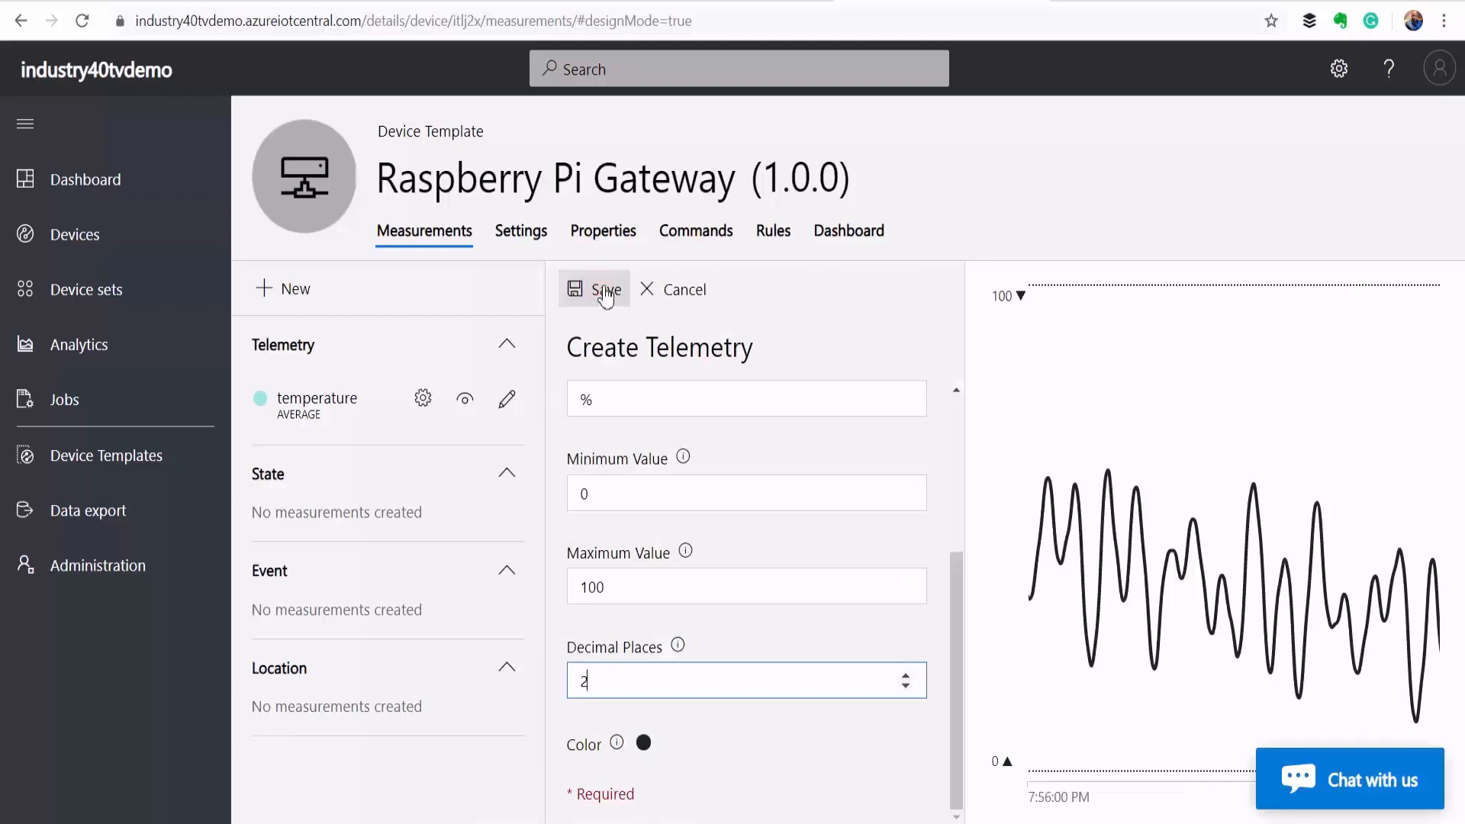
left_click(605, 295)
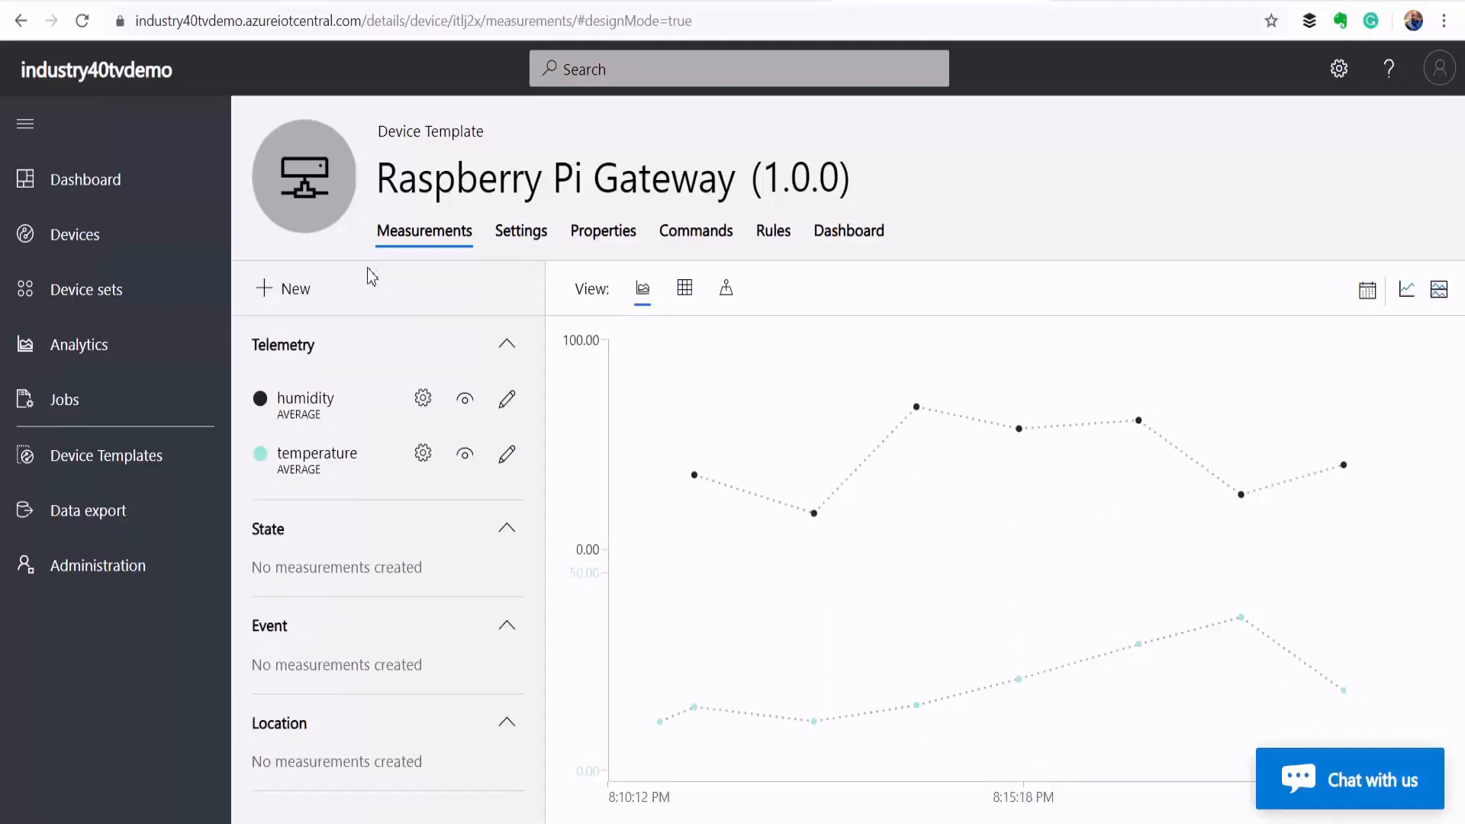
- Create a new telemetry rule on the template named temperature alert
left_click(773, 233)
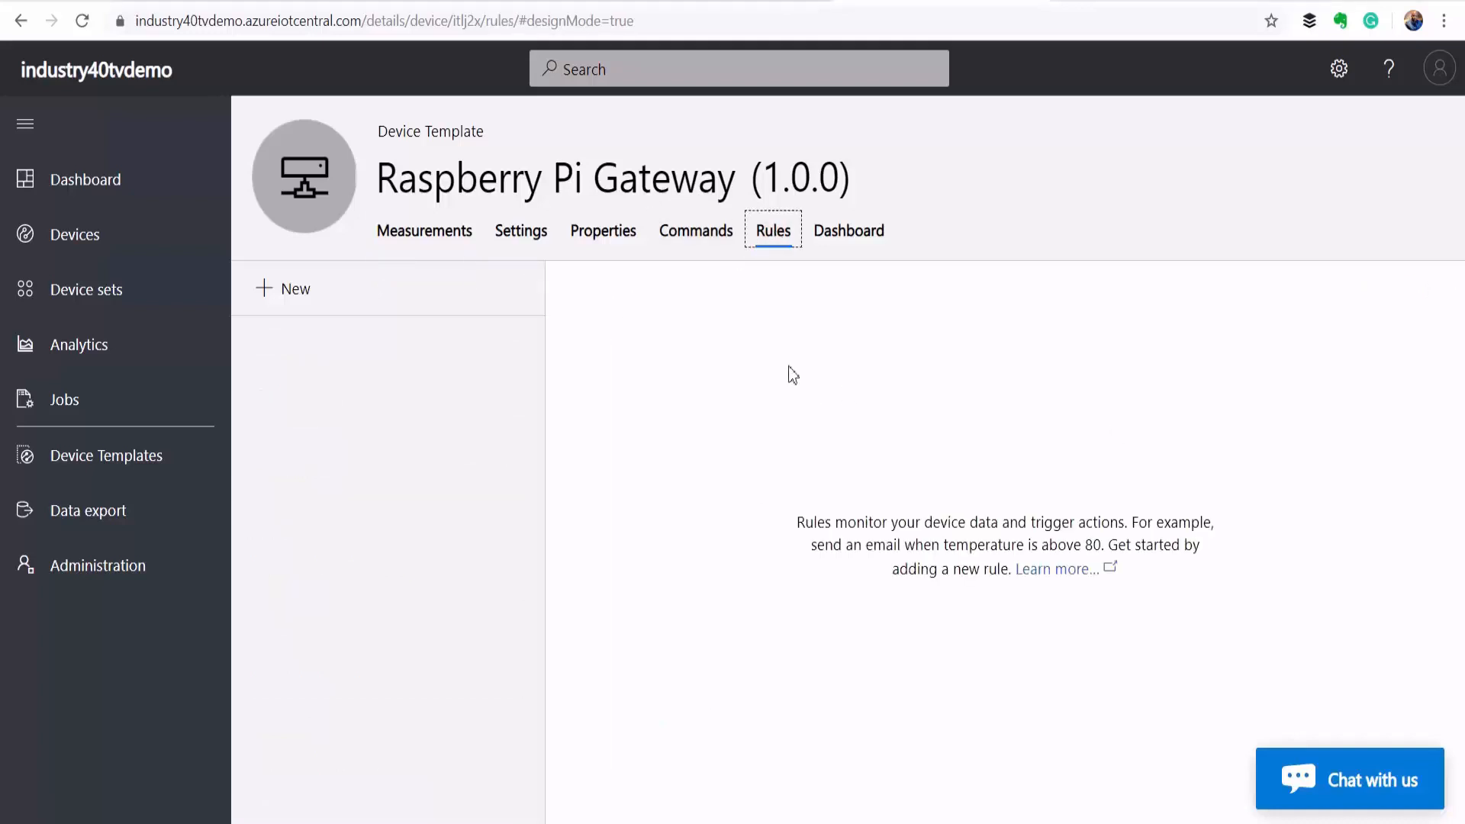
left_click(297, 291)
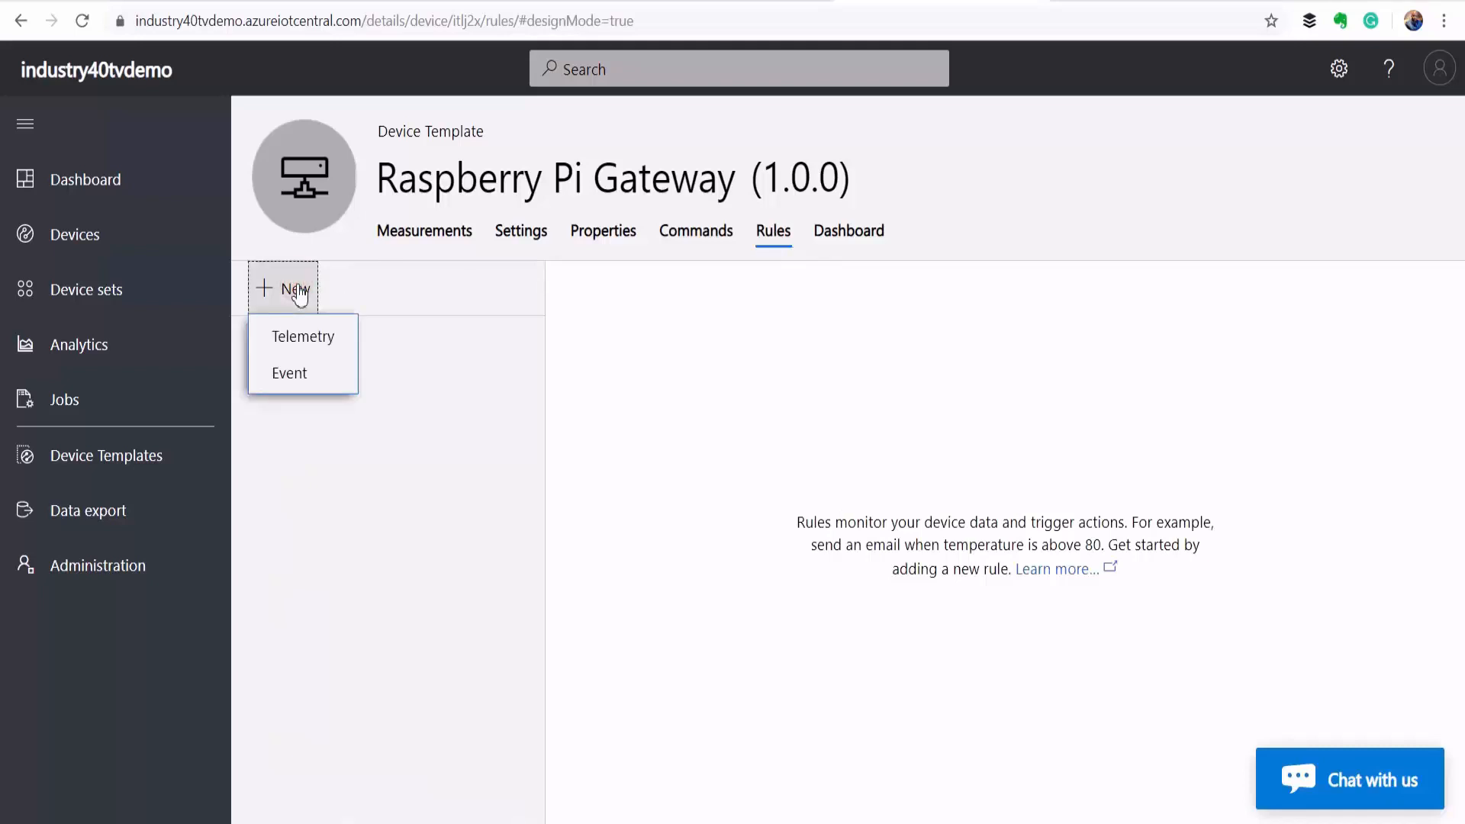
left_click(300, 345)
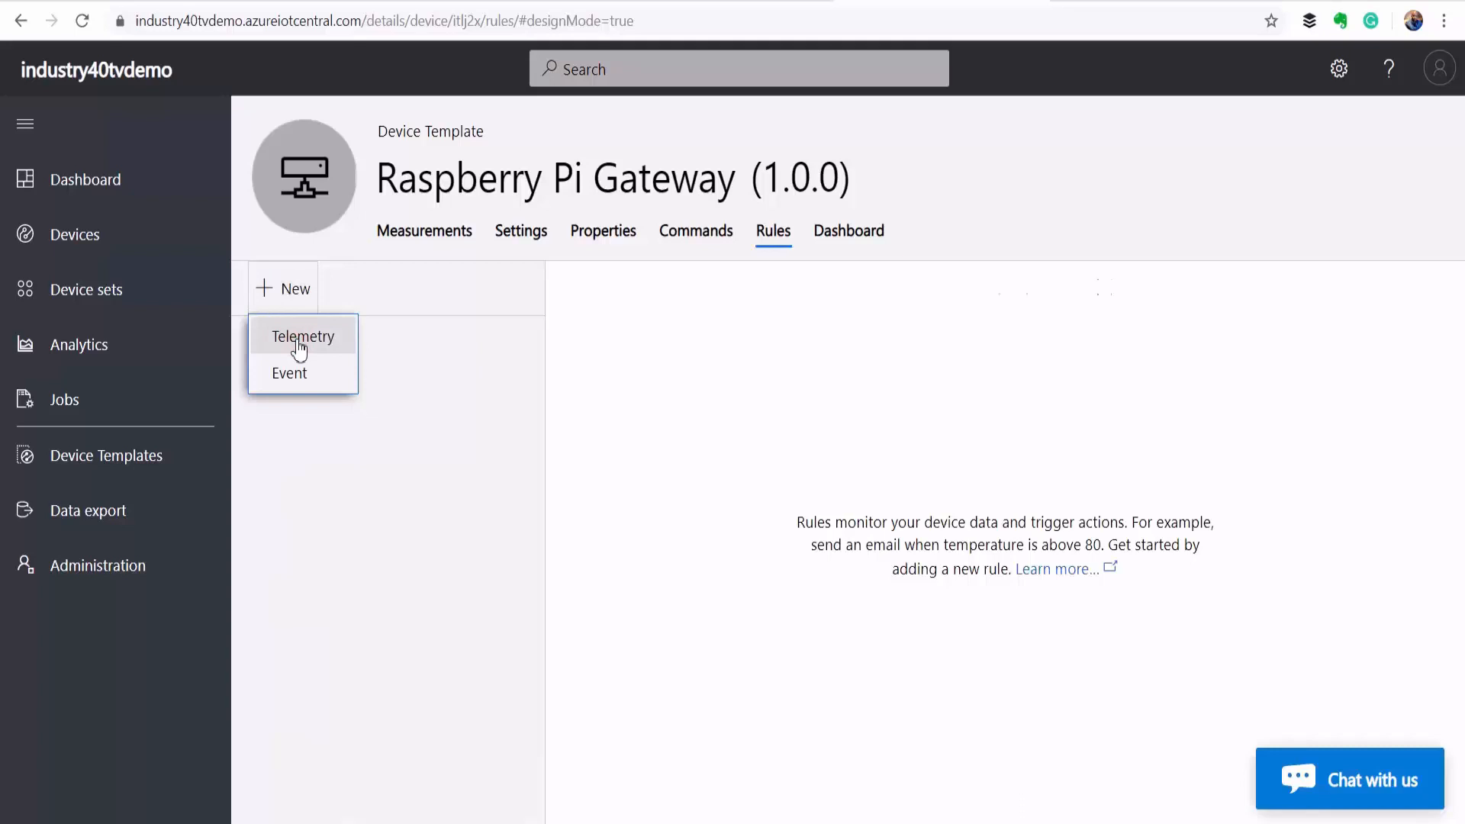
left_click(298, 341)
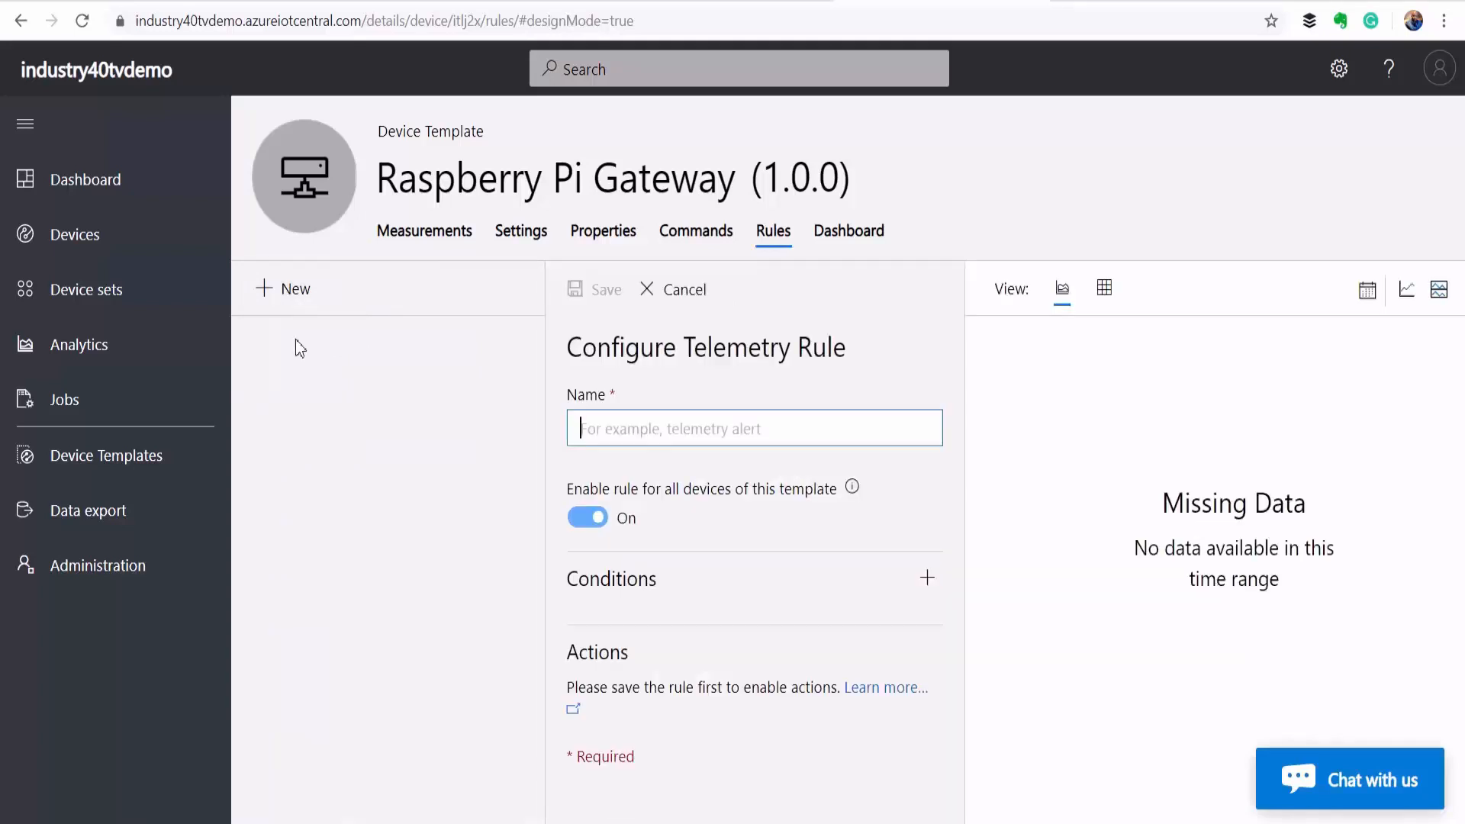
type("temperature alert")
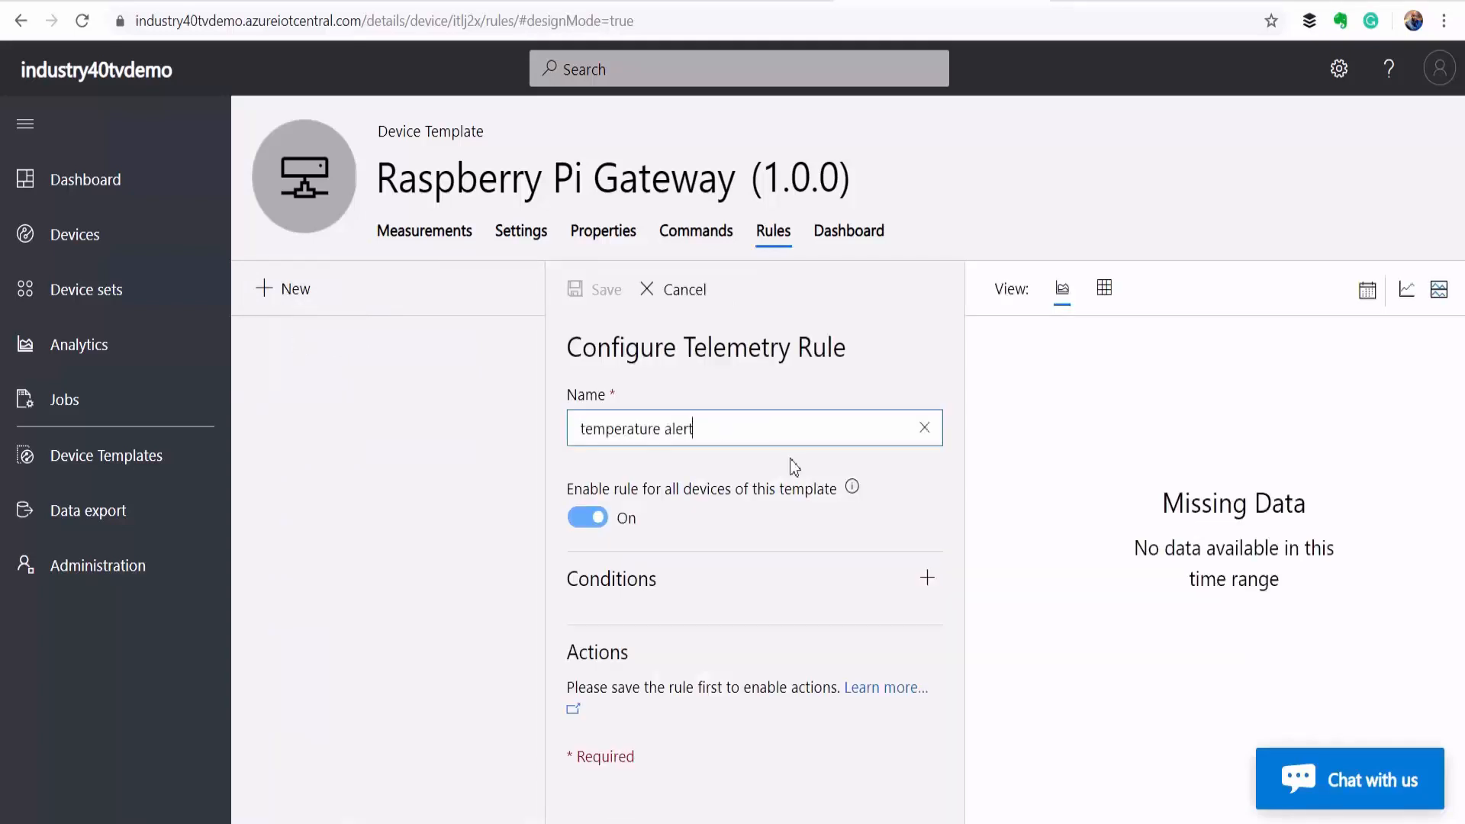
- Add a rule condition on temperature using Average aggregation
left_click(929, 578)
scroll(931, 585, "down", 2)
left_click(913, 594)
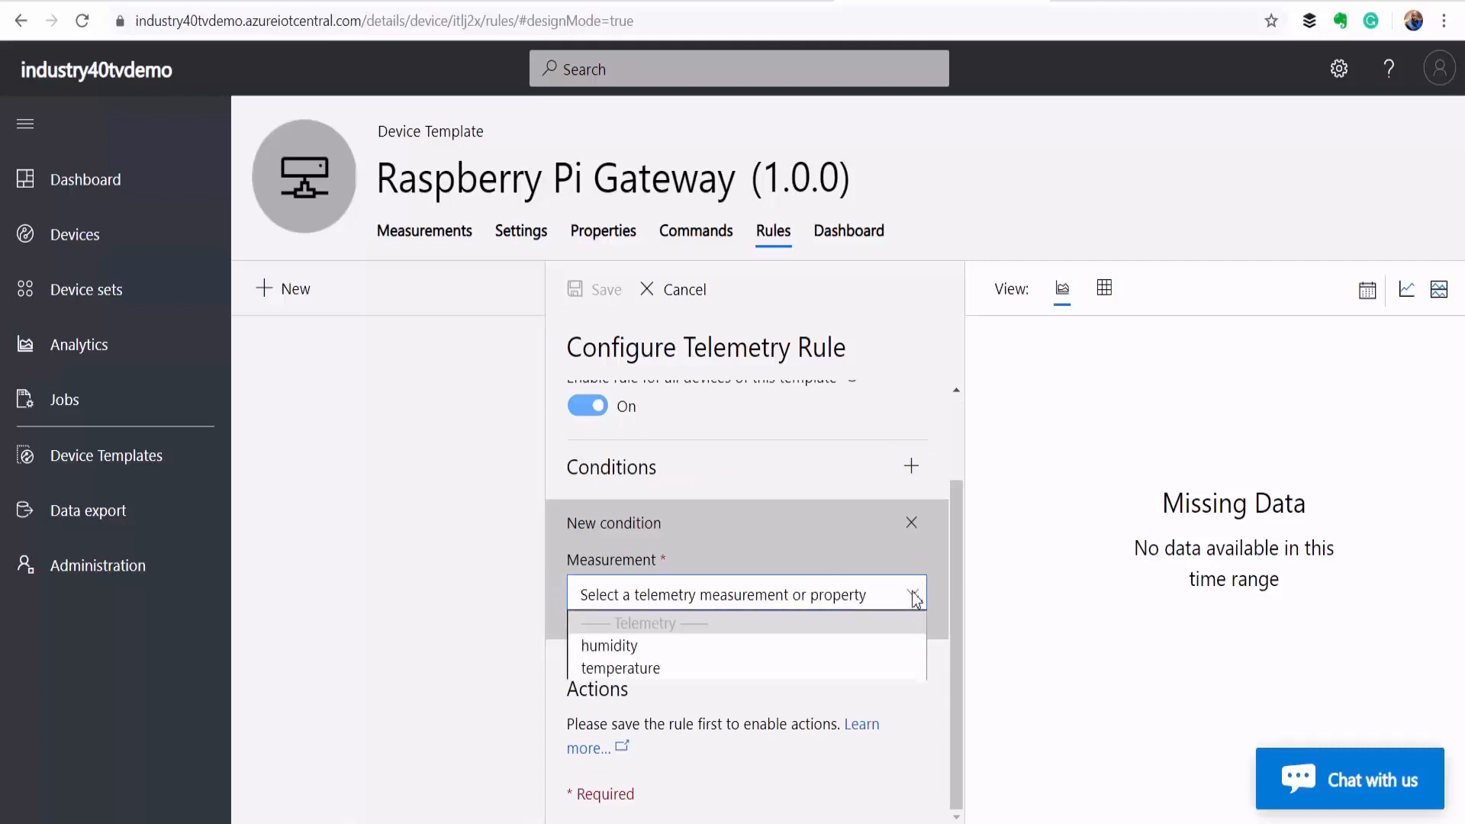
left_click(638, 670)
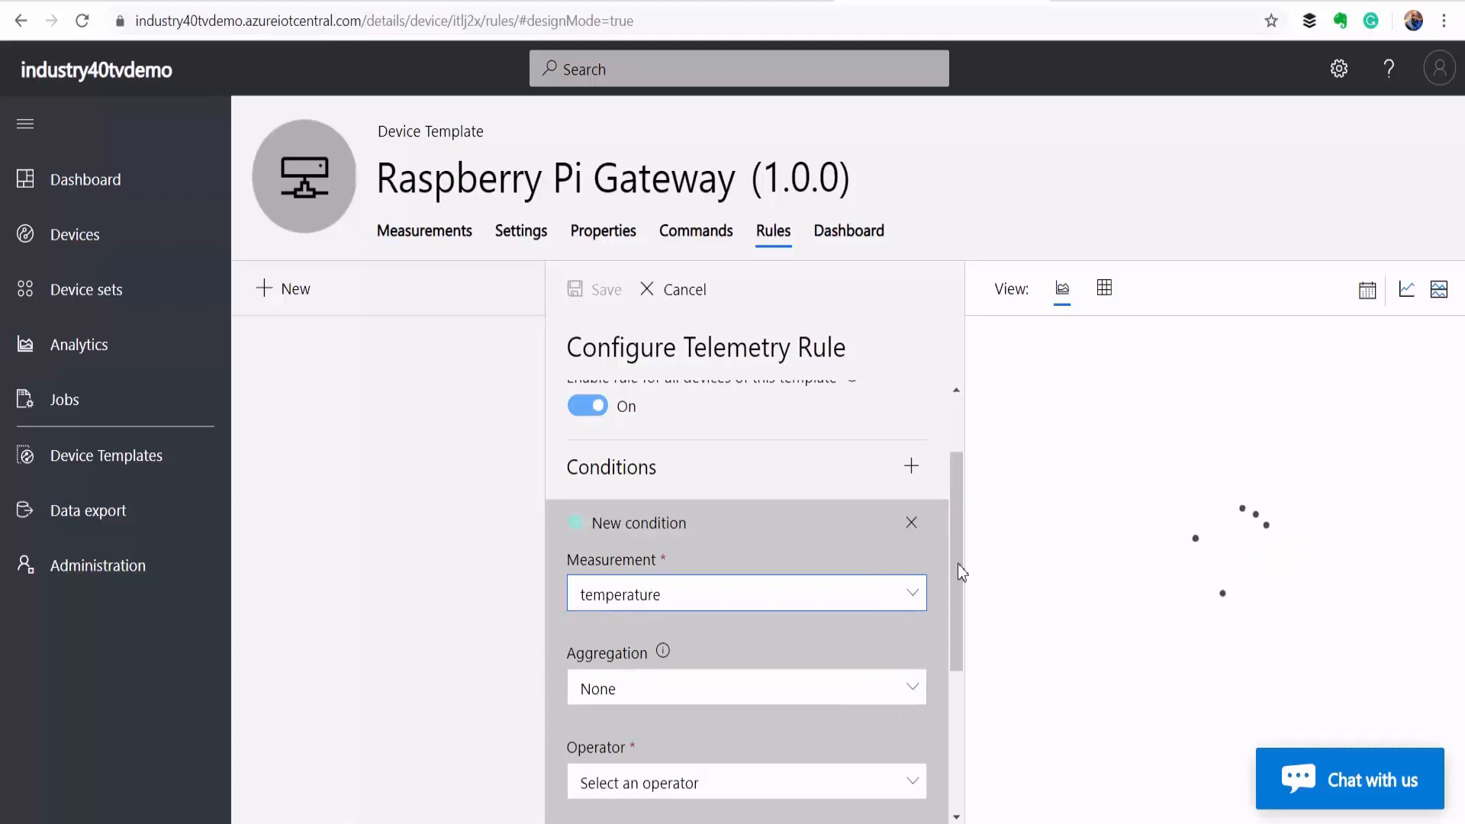
scroll(954, 565, "down", 2)
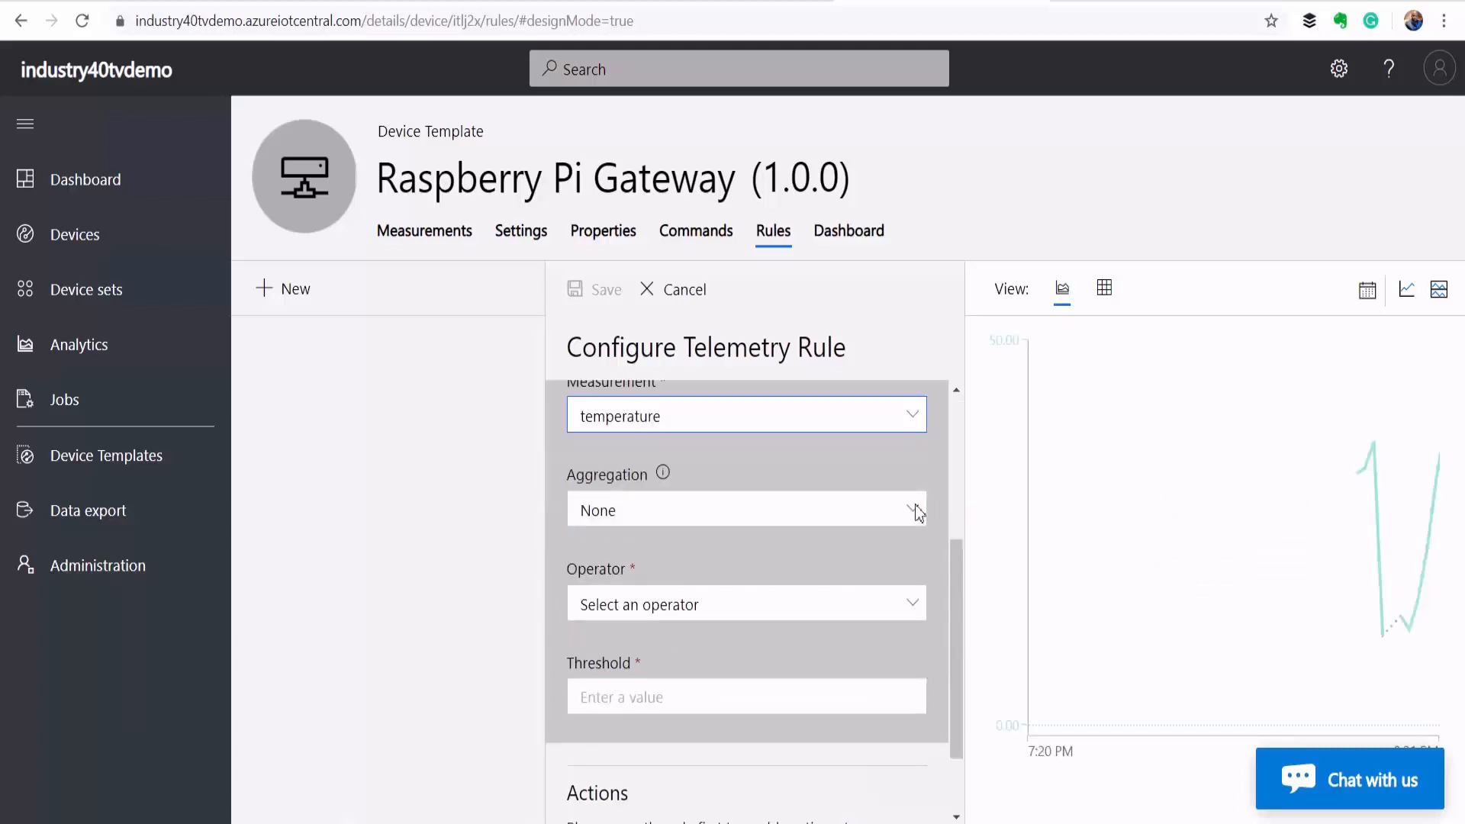
left_click(915, 510)
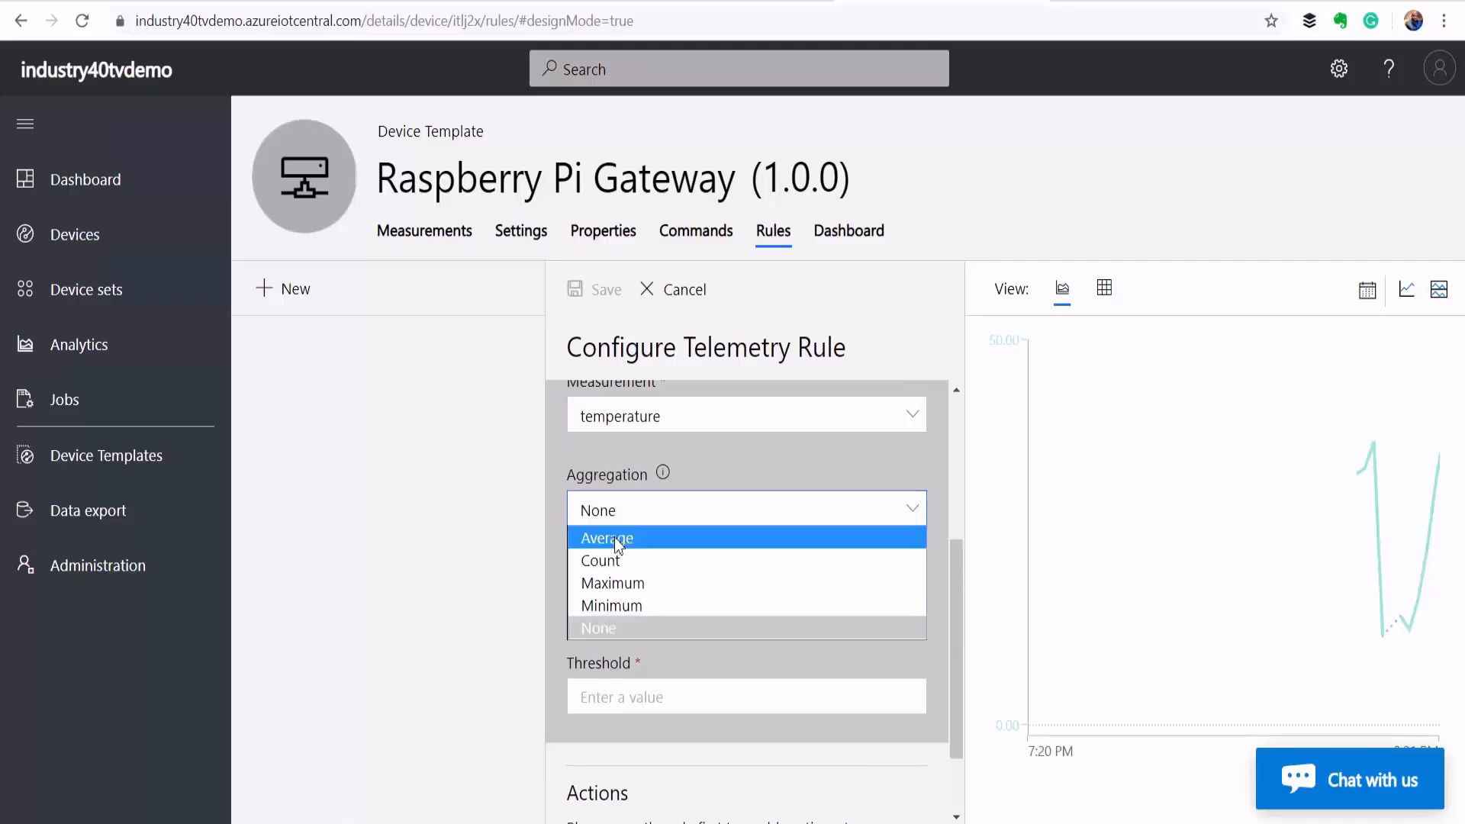
key("Return")
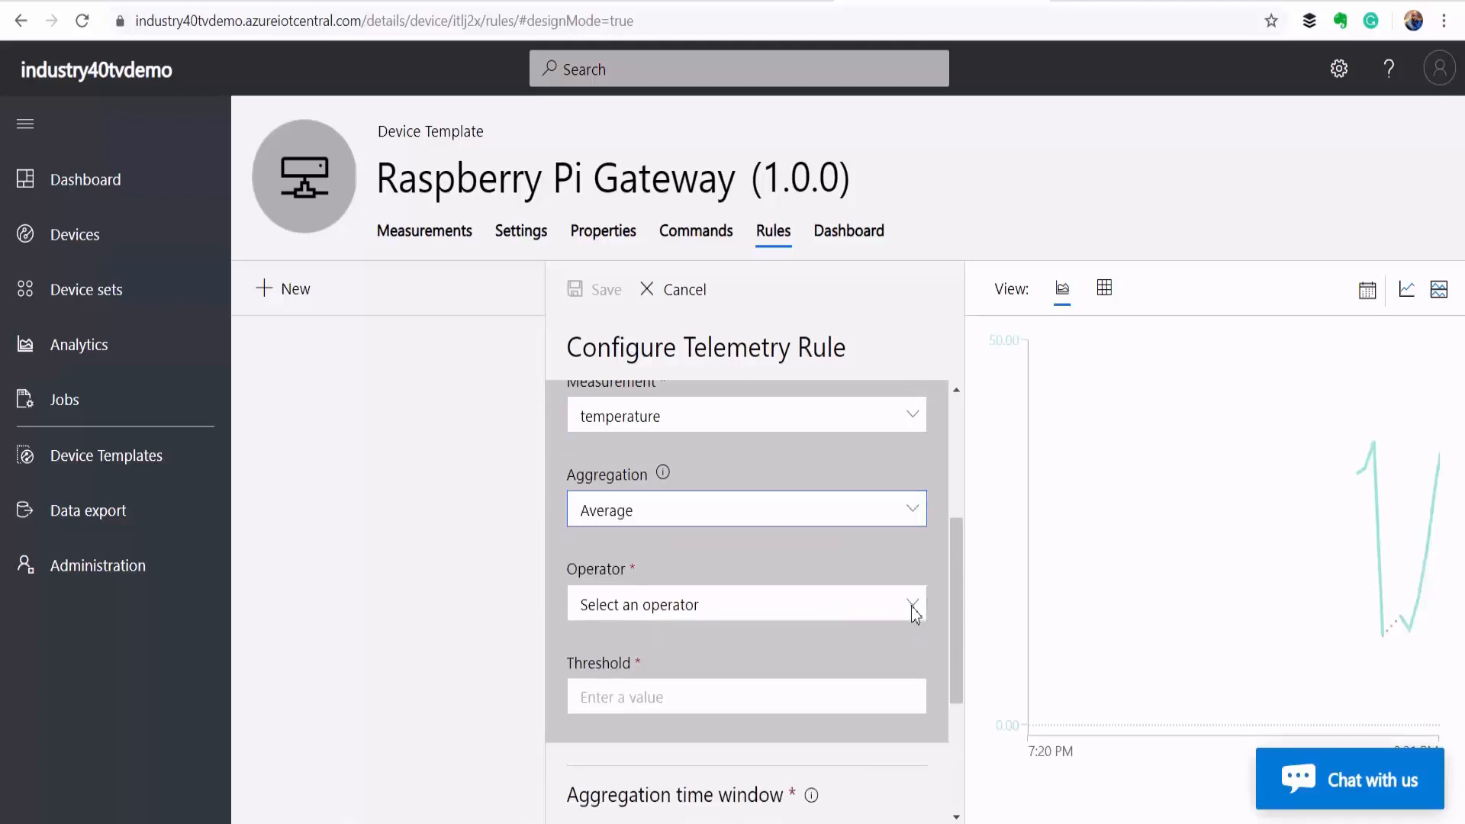
- Make the condition fire when greater than 22 over a 5-minute window, and save the rule
left_click(914, 605)
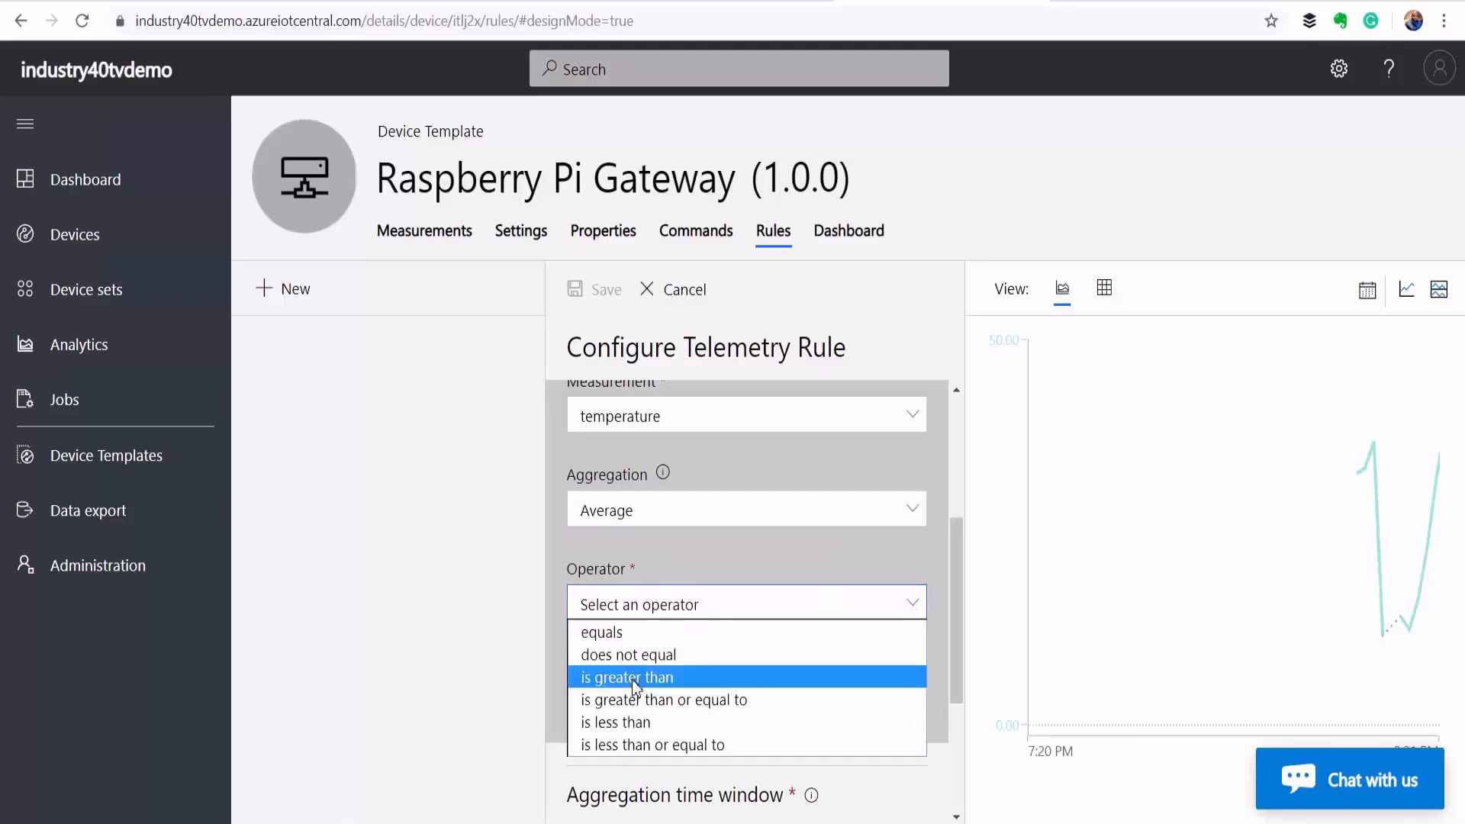
left_click(632, 679)
left_click(632, 691)
scroll(631, 684, "down", 2)
type("22")
scroll(840, 656, "down", 1)
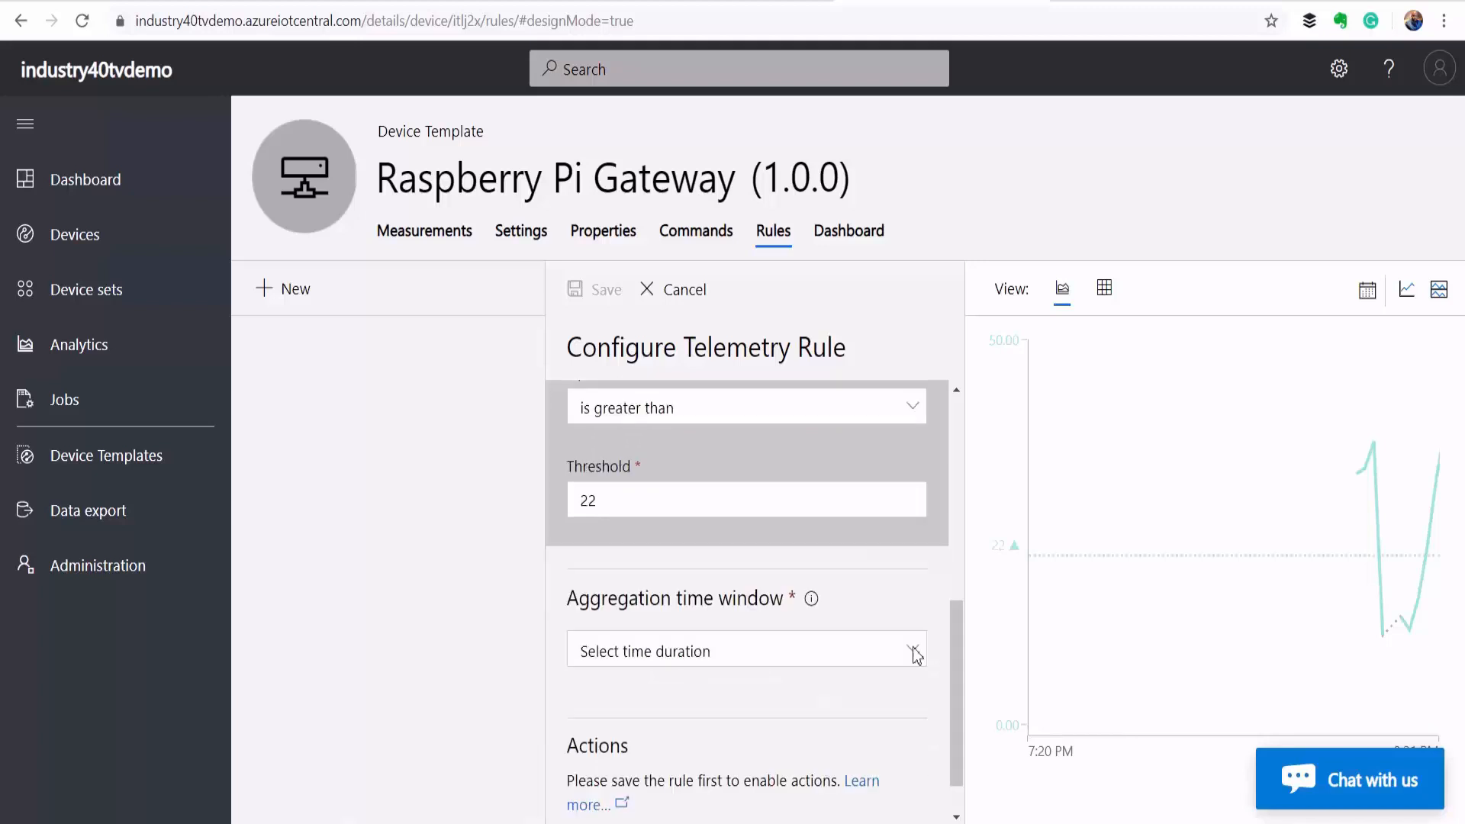
left_click(914, 651)
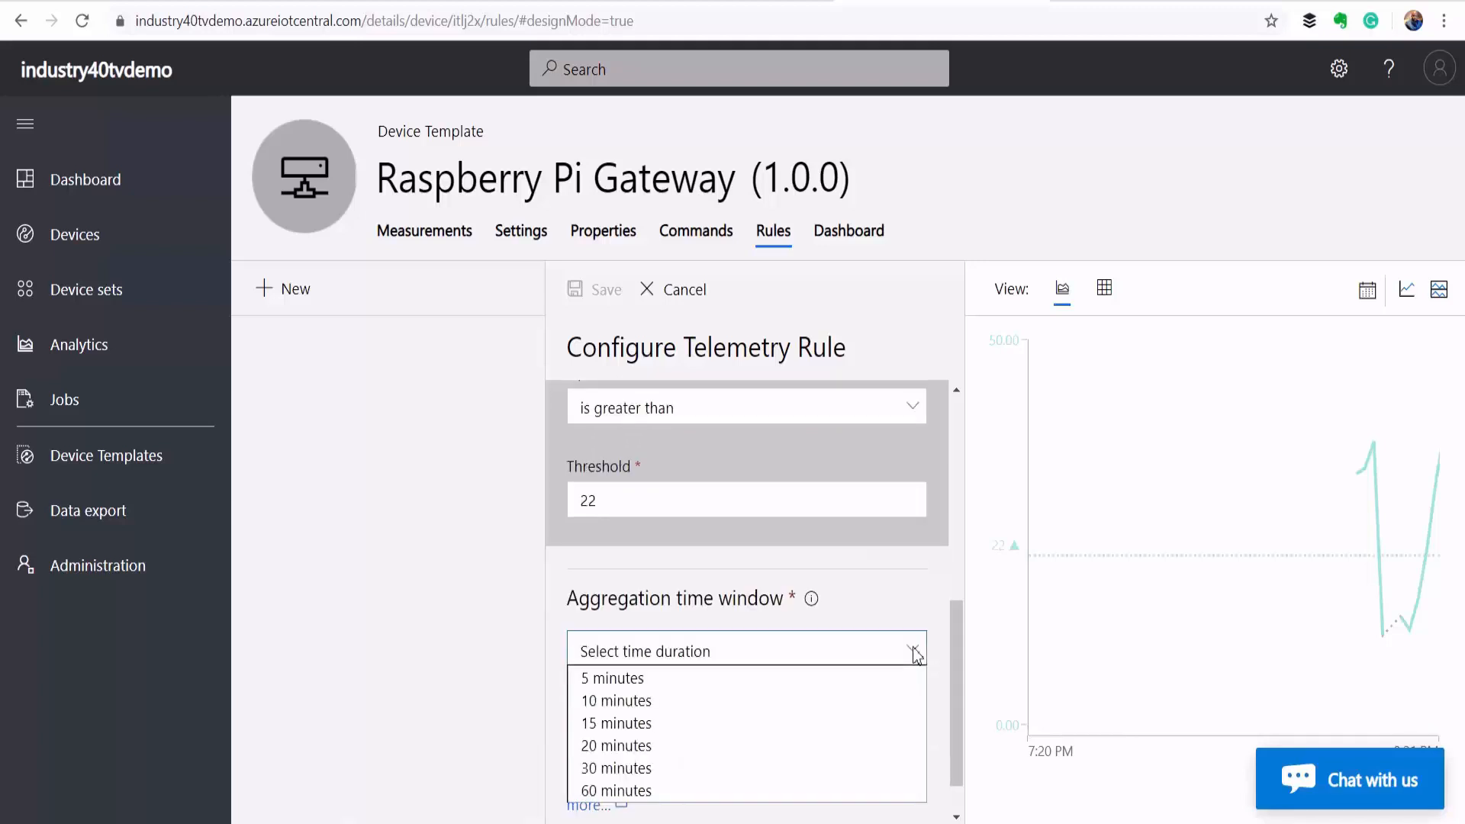
left_click(606, 678)
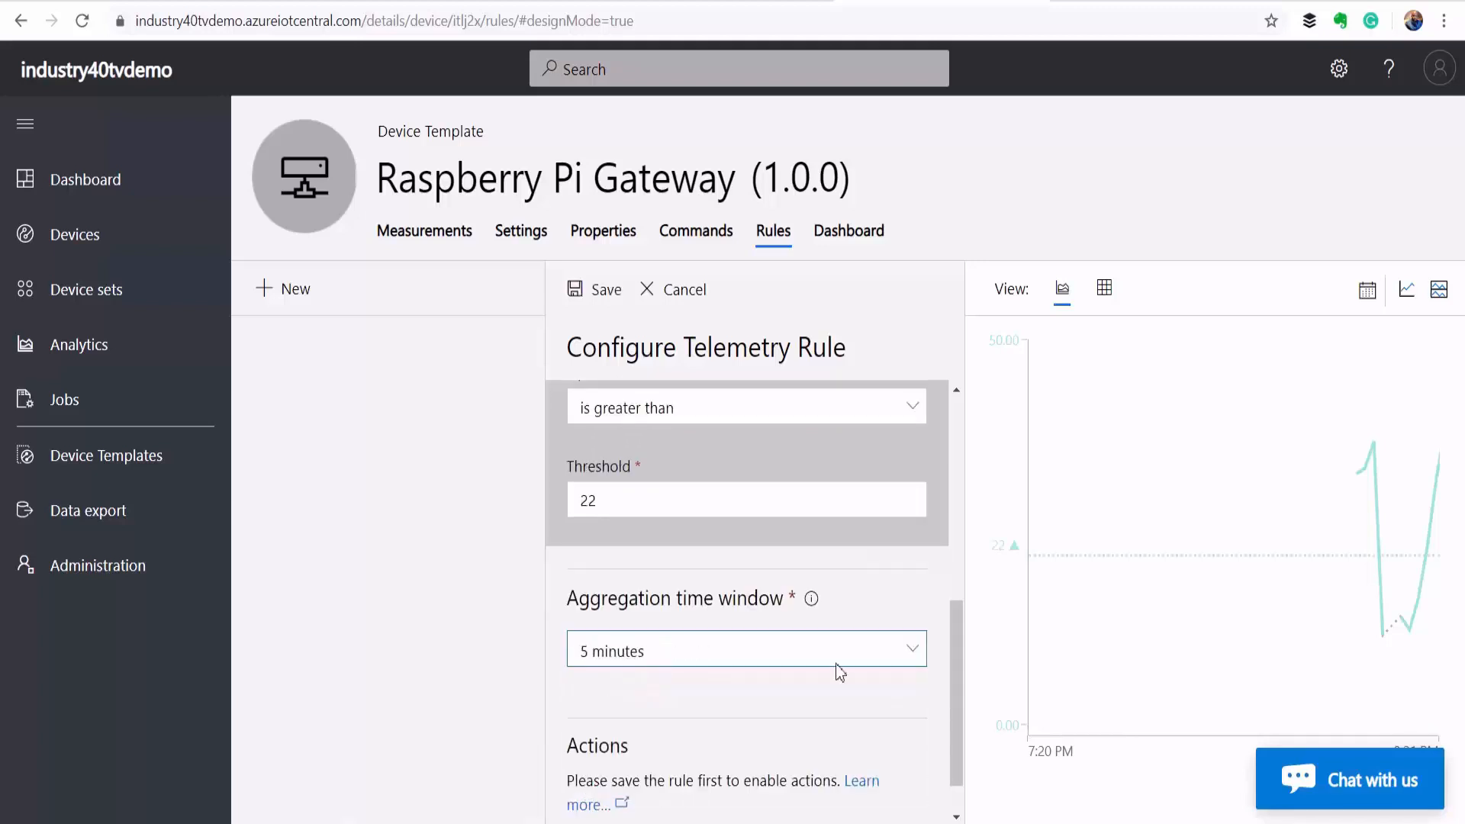
left_click(597, 295)
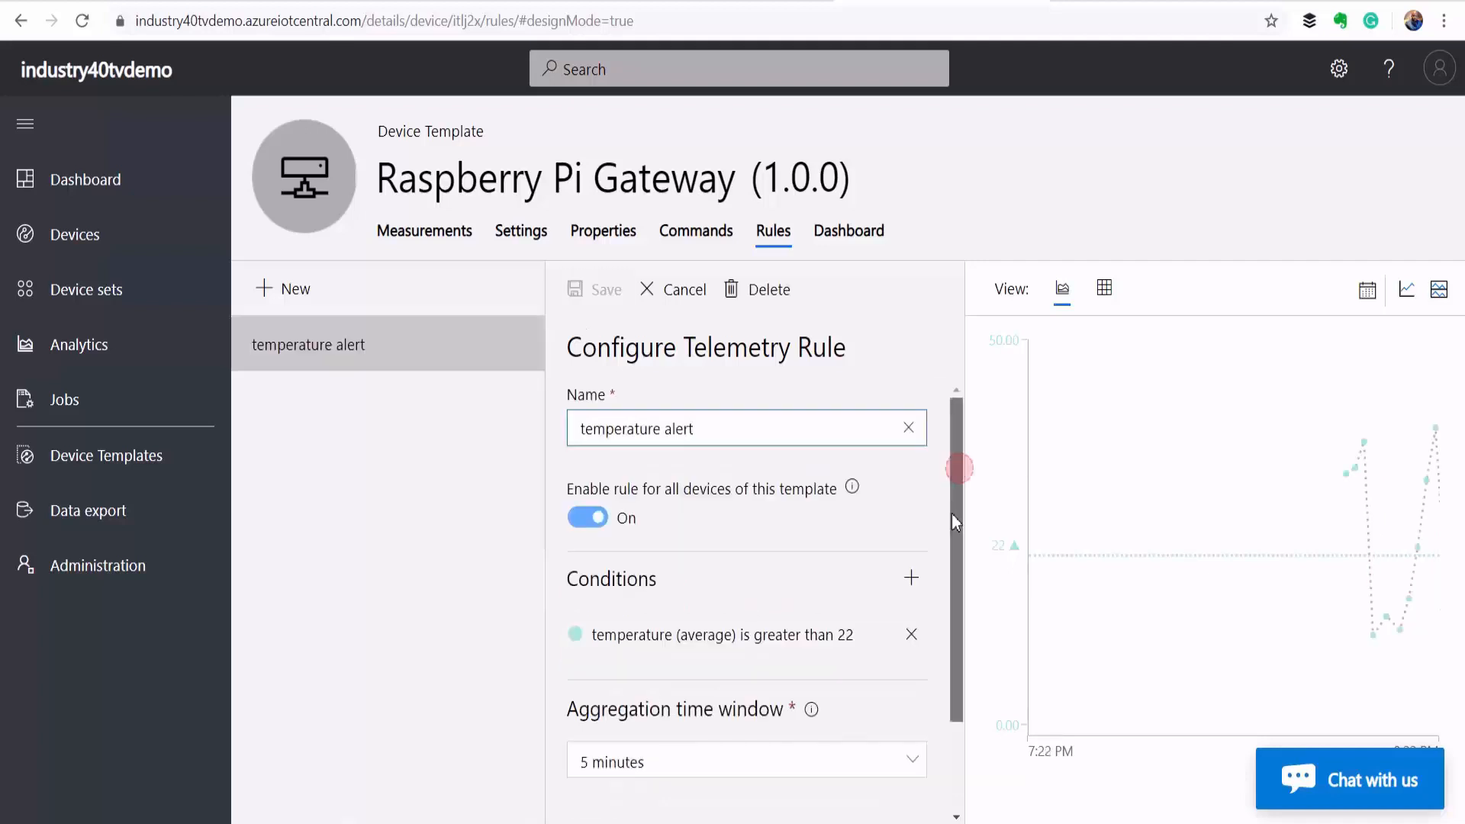
- Begin adding an action to the temperature alert rule
scroll(957, 576, "down", 1)
left_click_drag(965, 700, 912, 738)
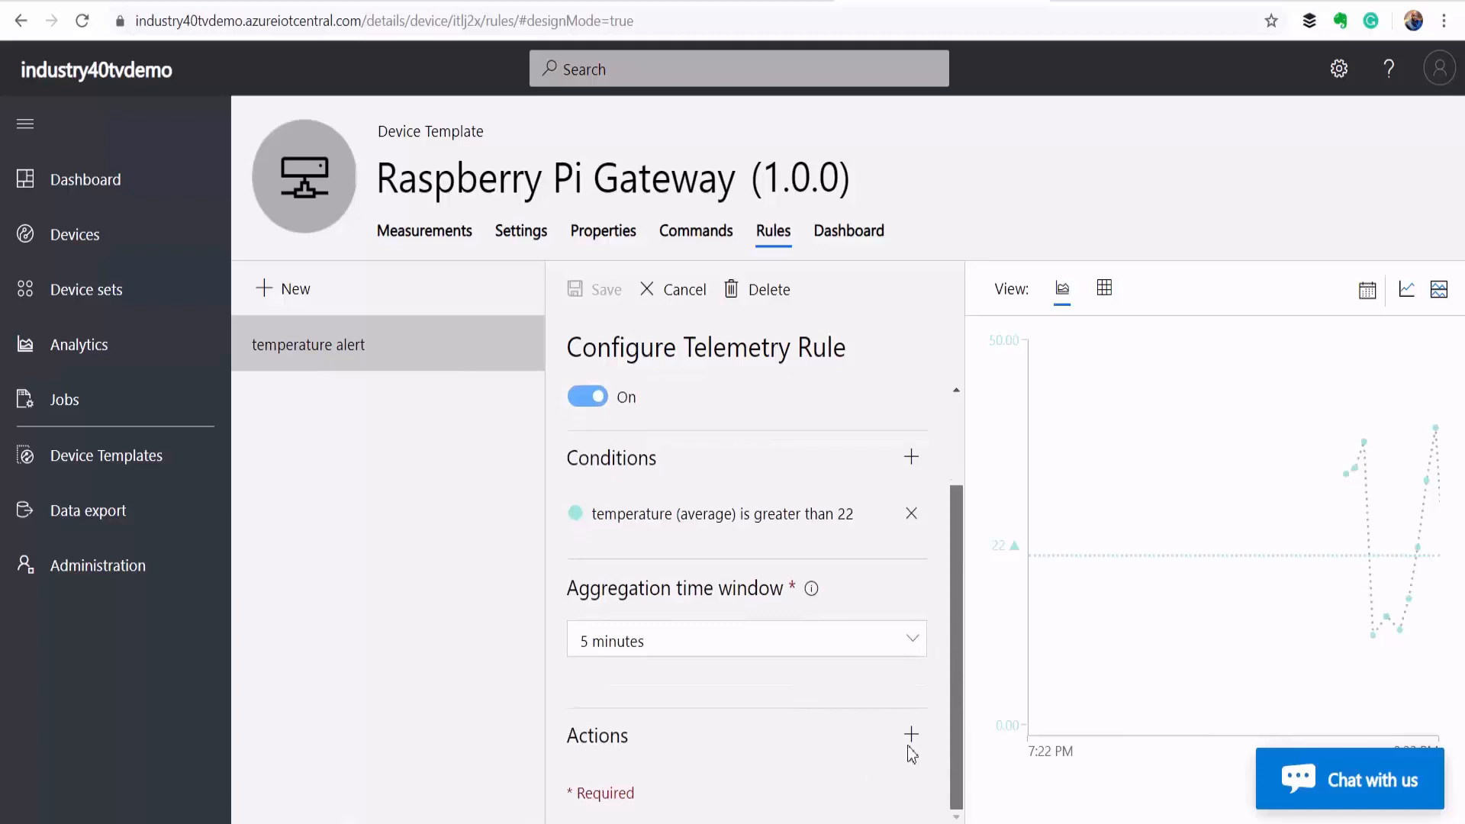
left_click(912, 735)
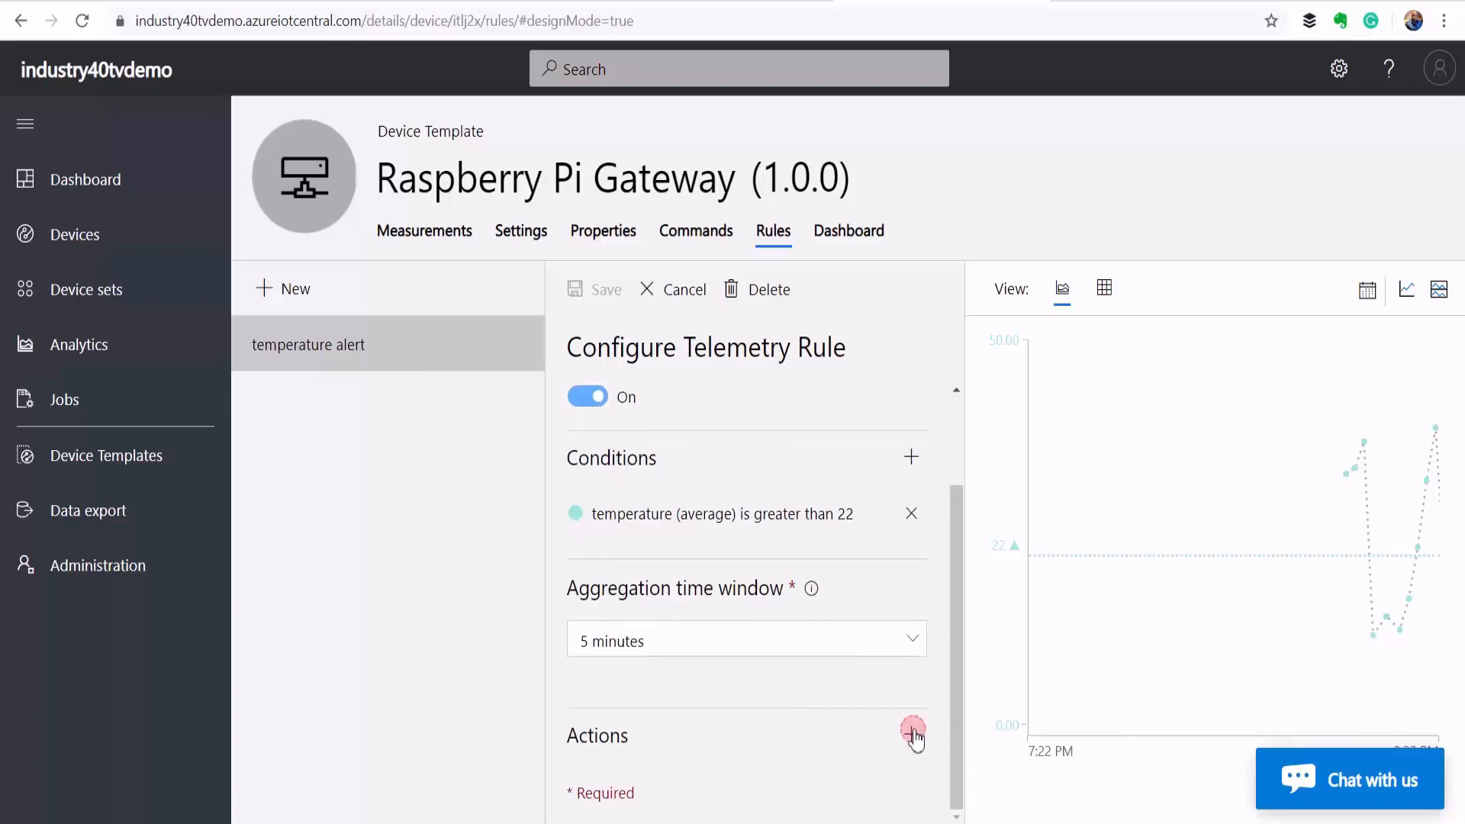
left_click(913, 735)
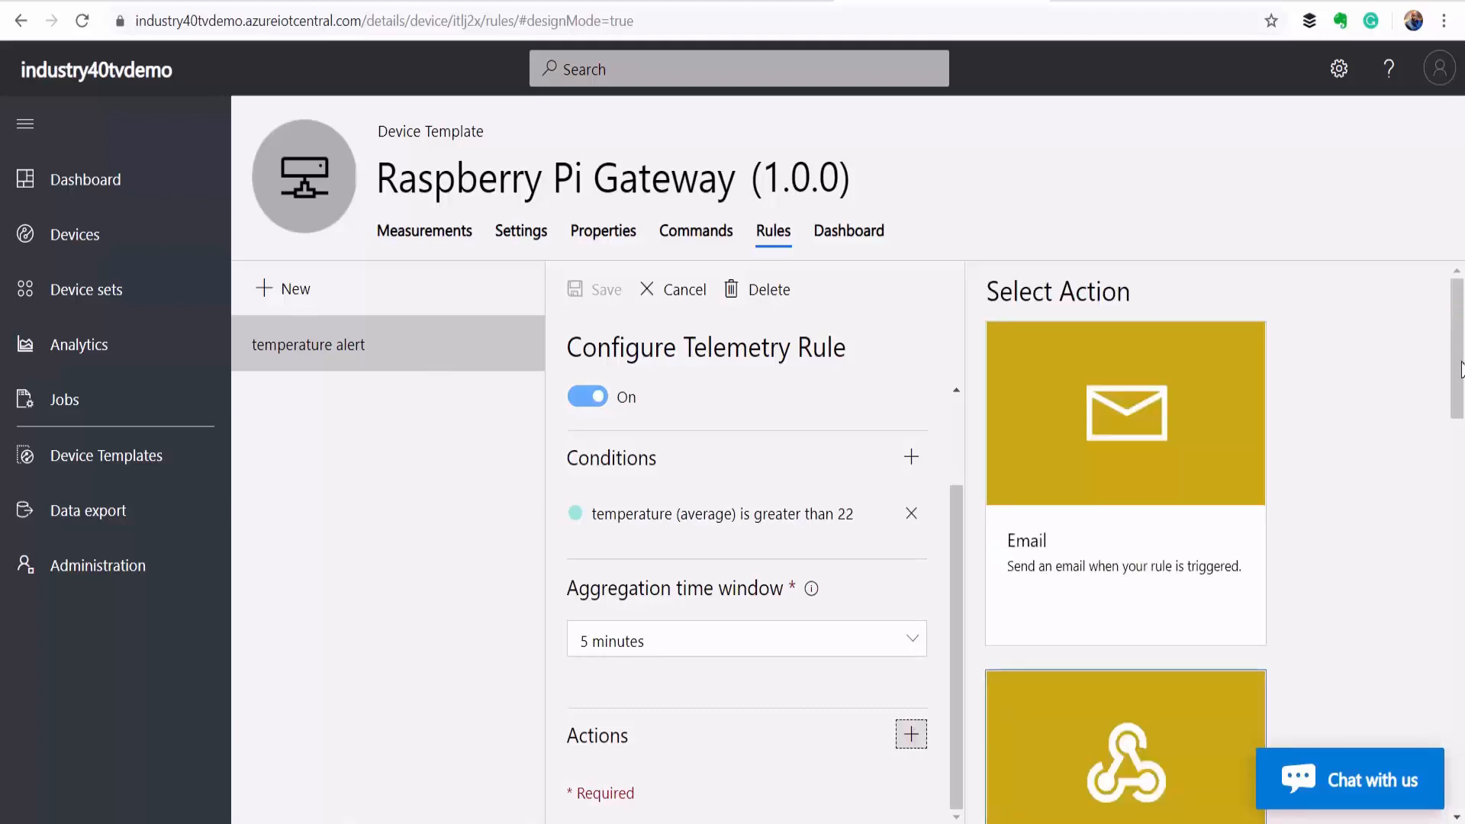
scroll(1462, 412, "down", 5)
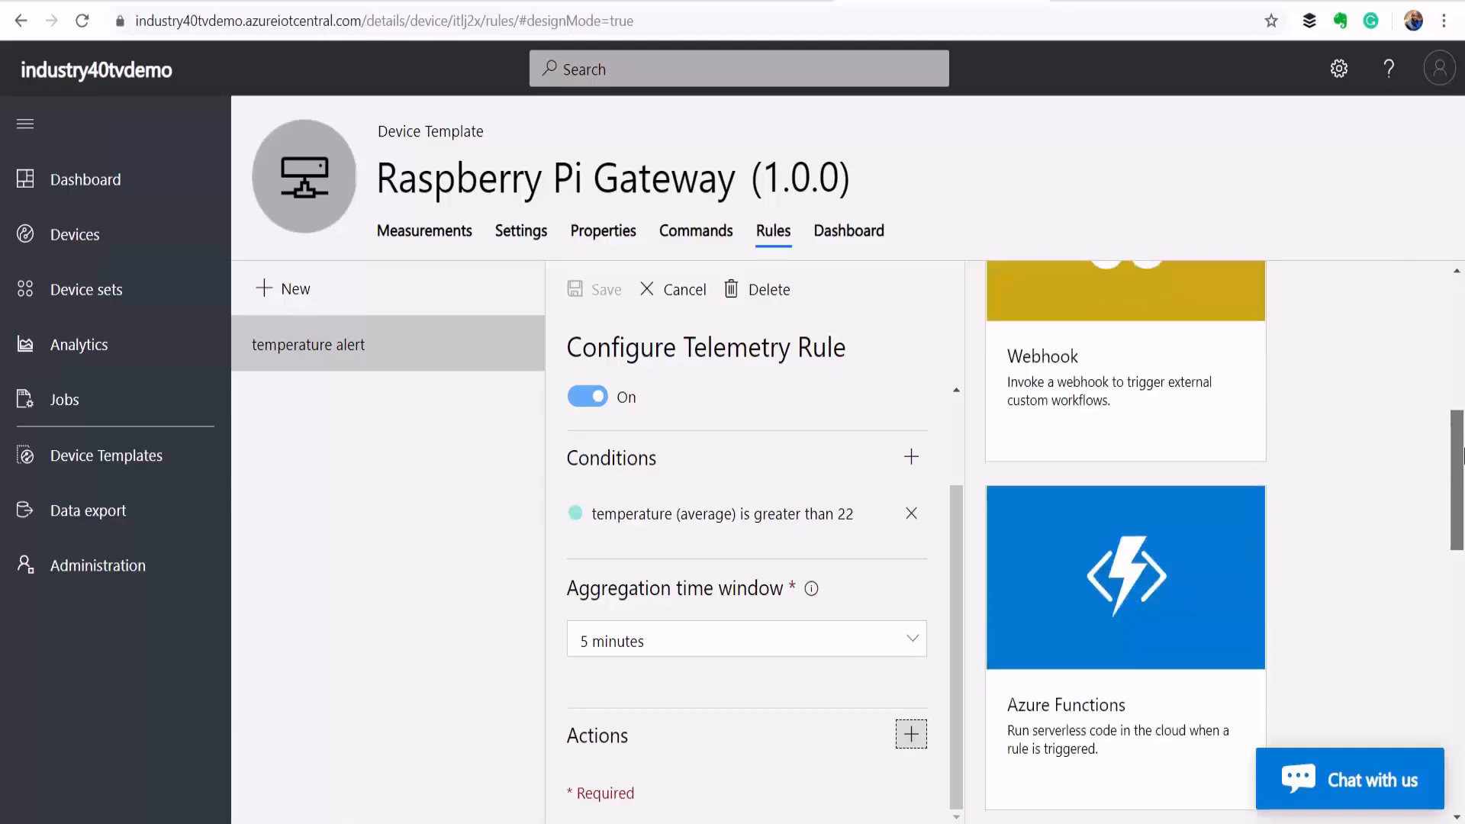
scroll(1461, 481, "down", 3)
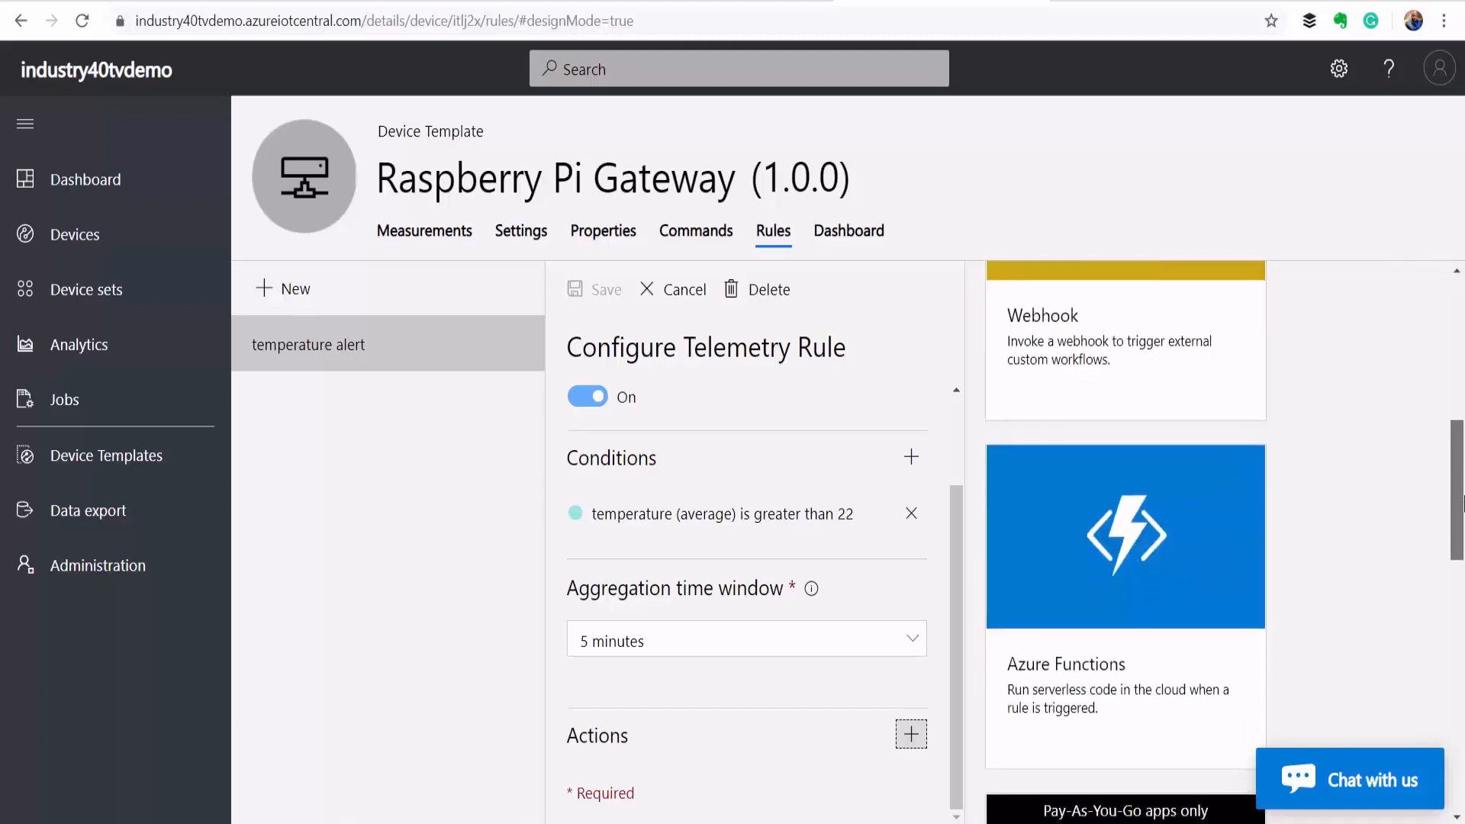
scroll(1463, 519, "down", 2)
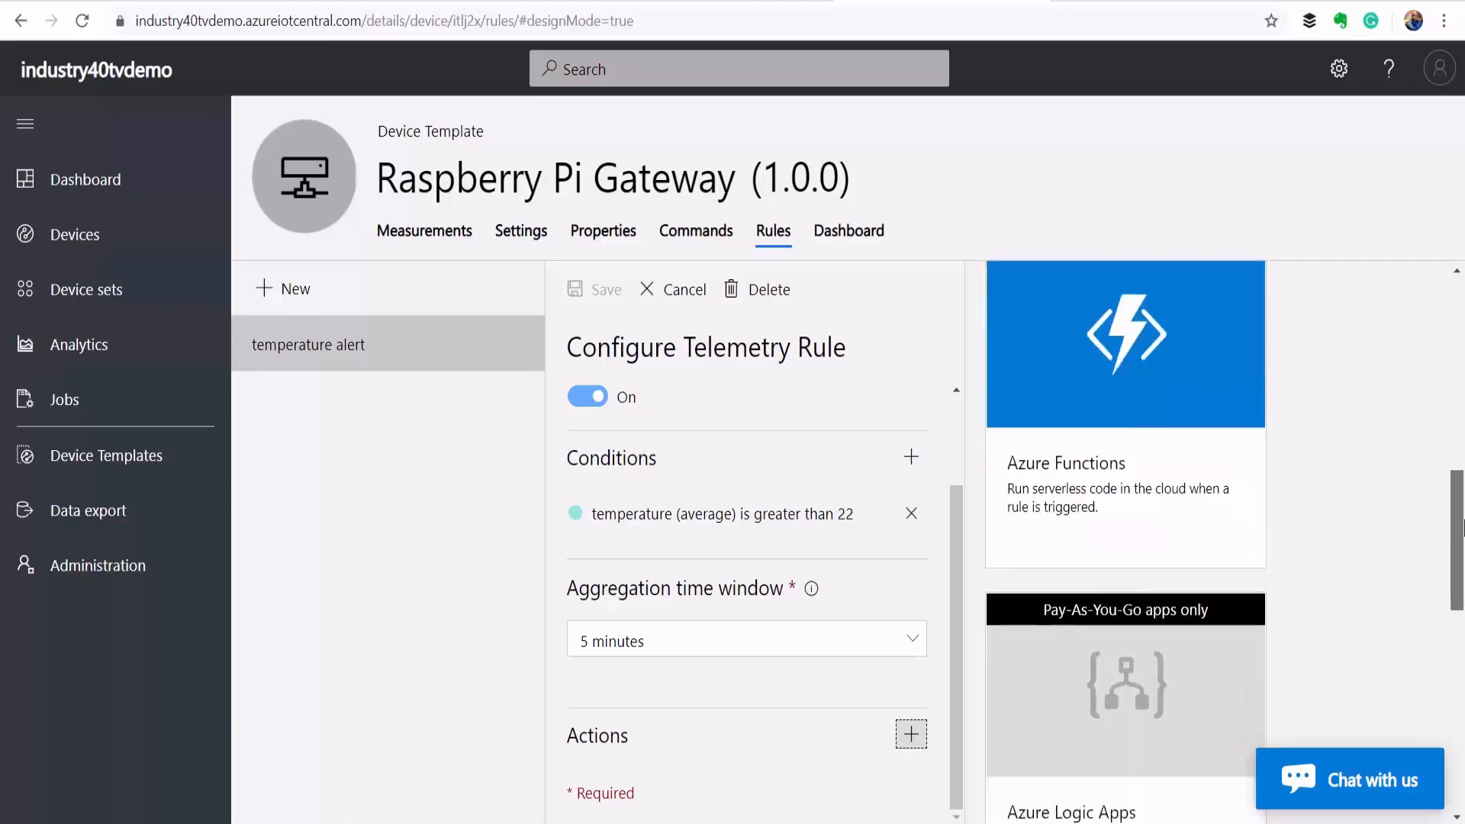
scroll(1462, 458, "up", 5)
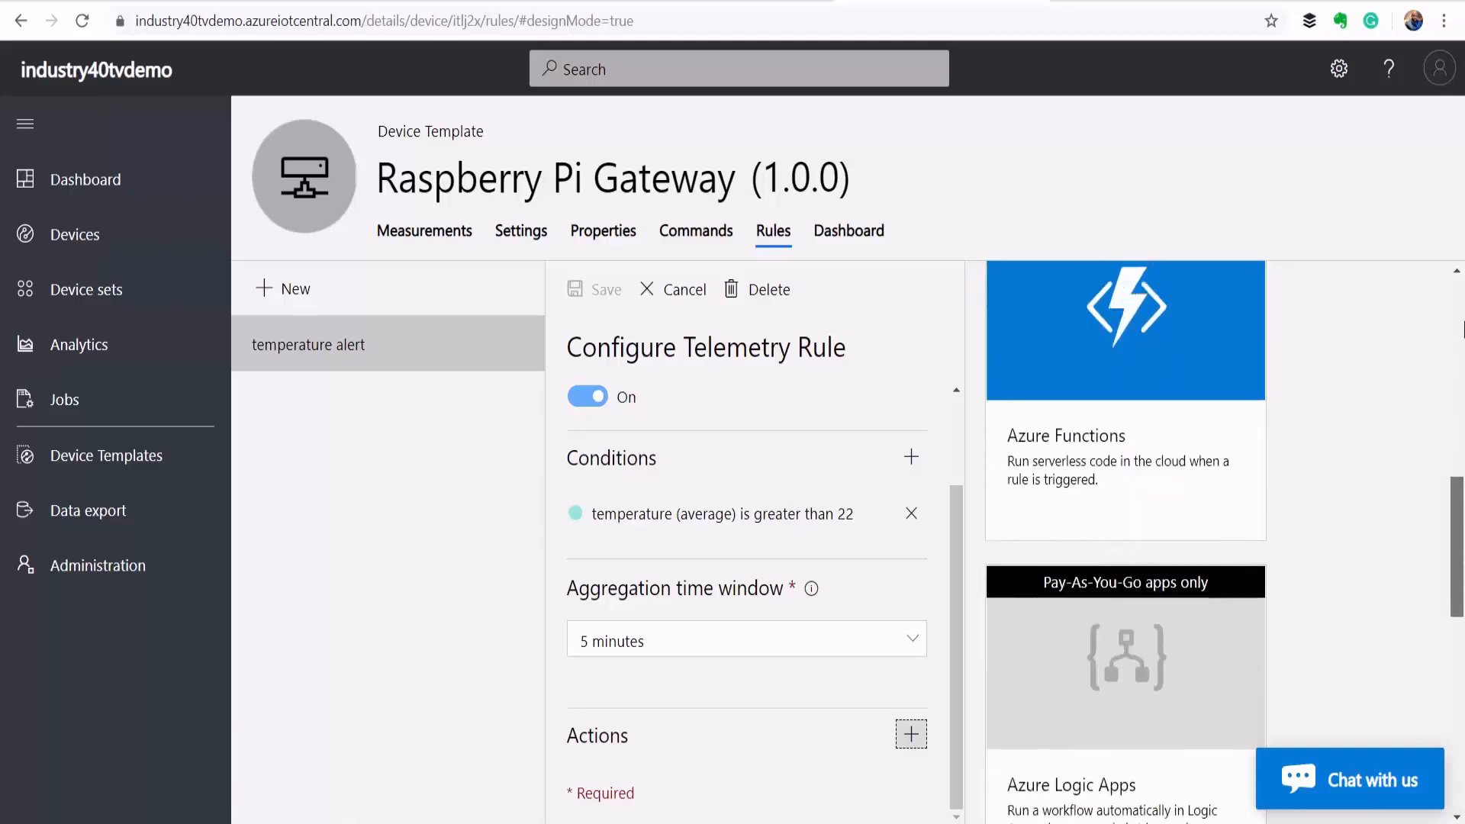
left_click_drag(1461, 296, 1459, 281)
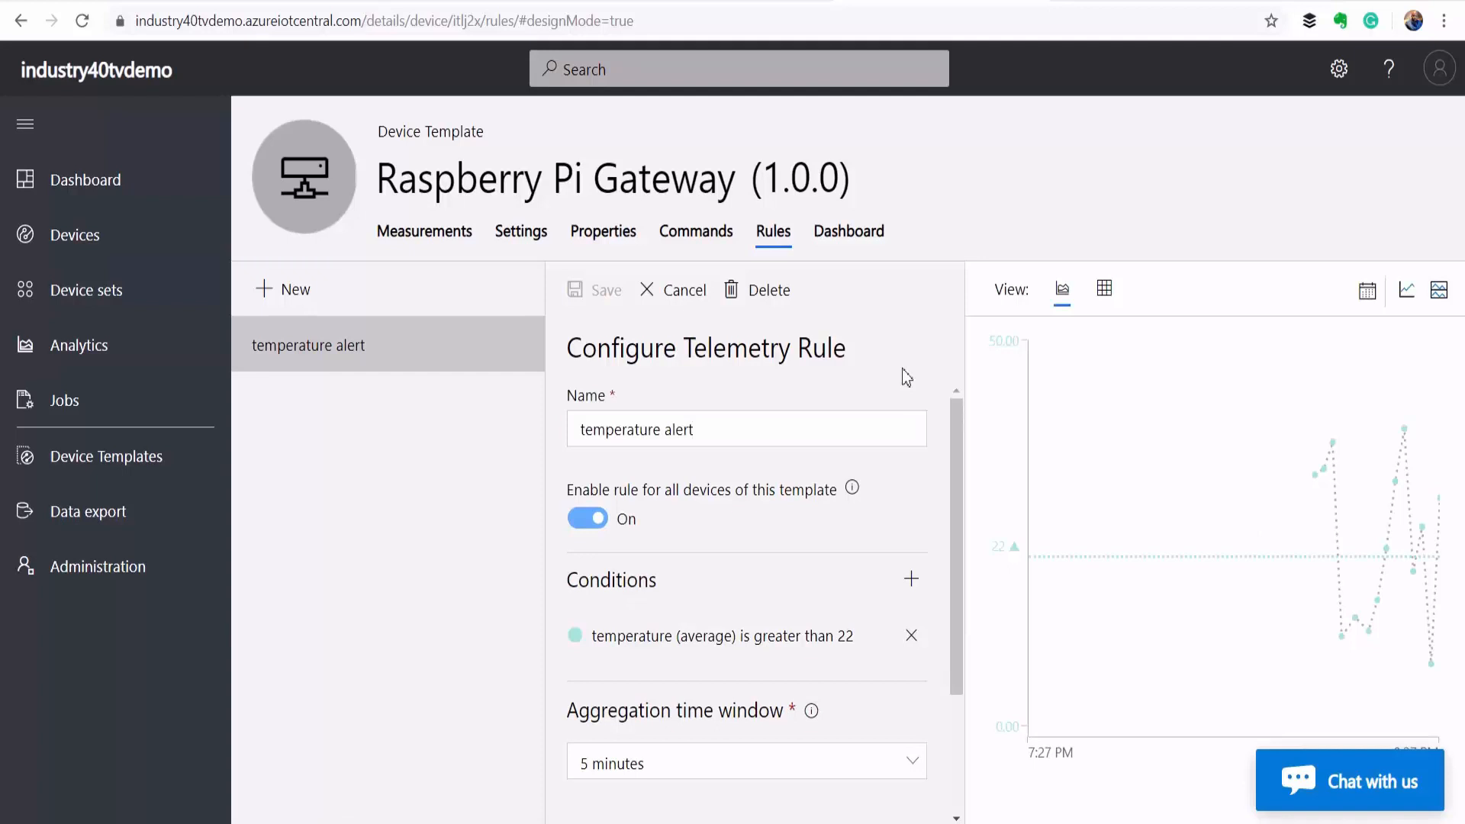
left_click(853, 240)
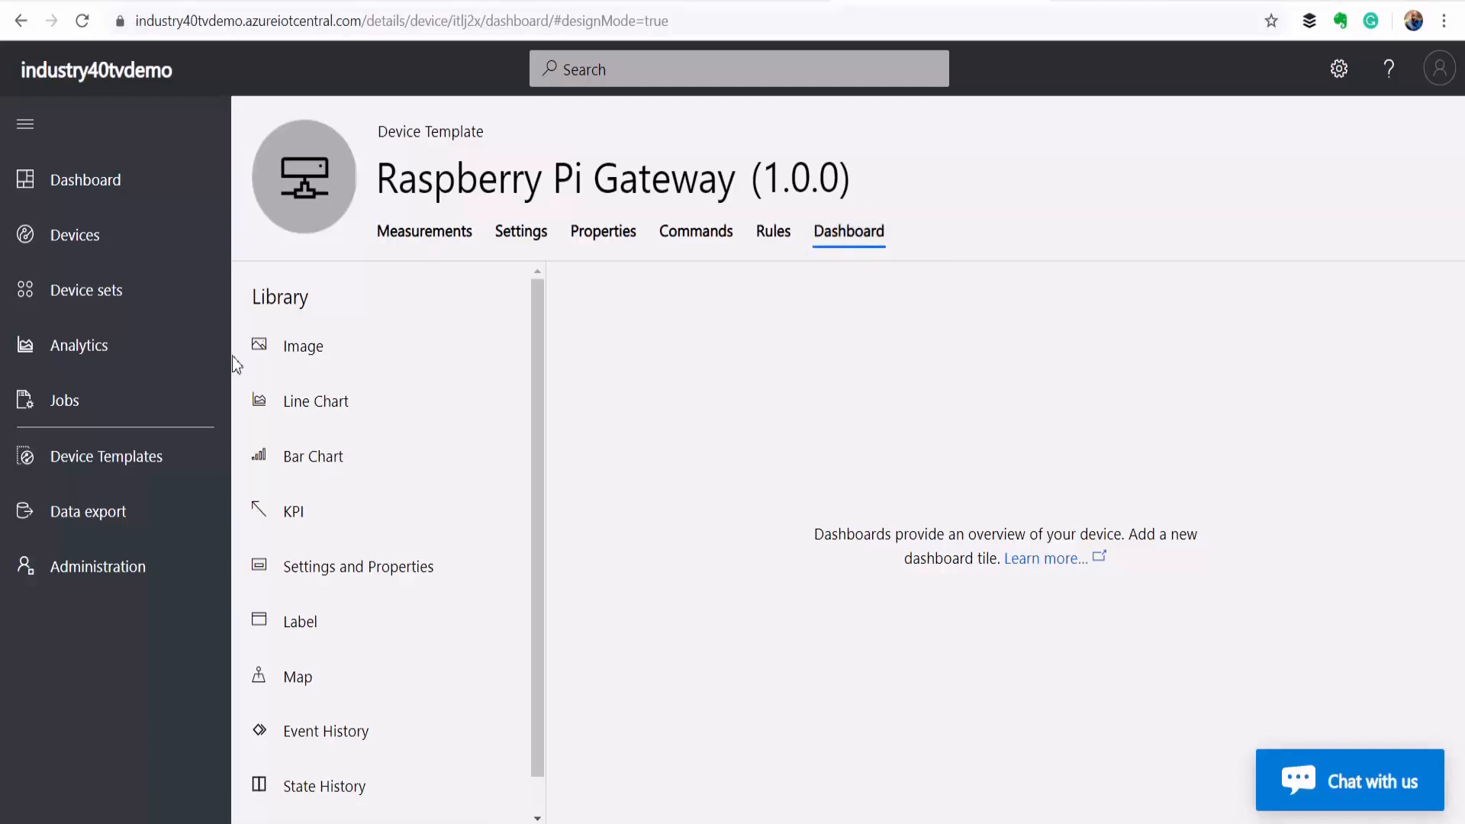
- Add a Temp Chart line tile plotting temperature over the past 30 minutes
left_click(314, 416)
type("Temp Chart")
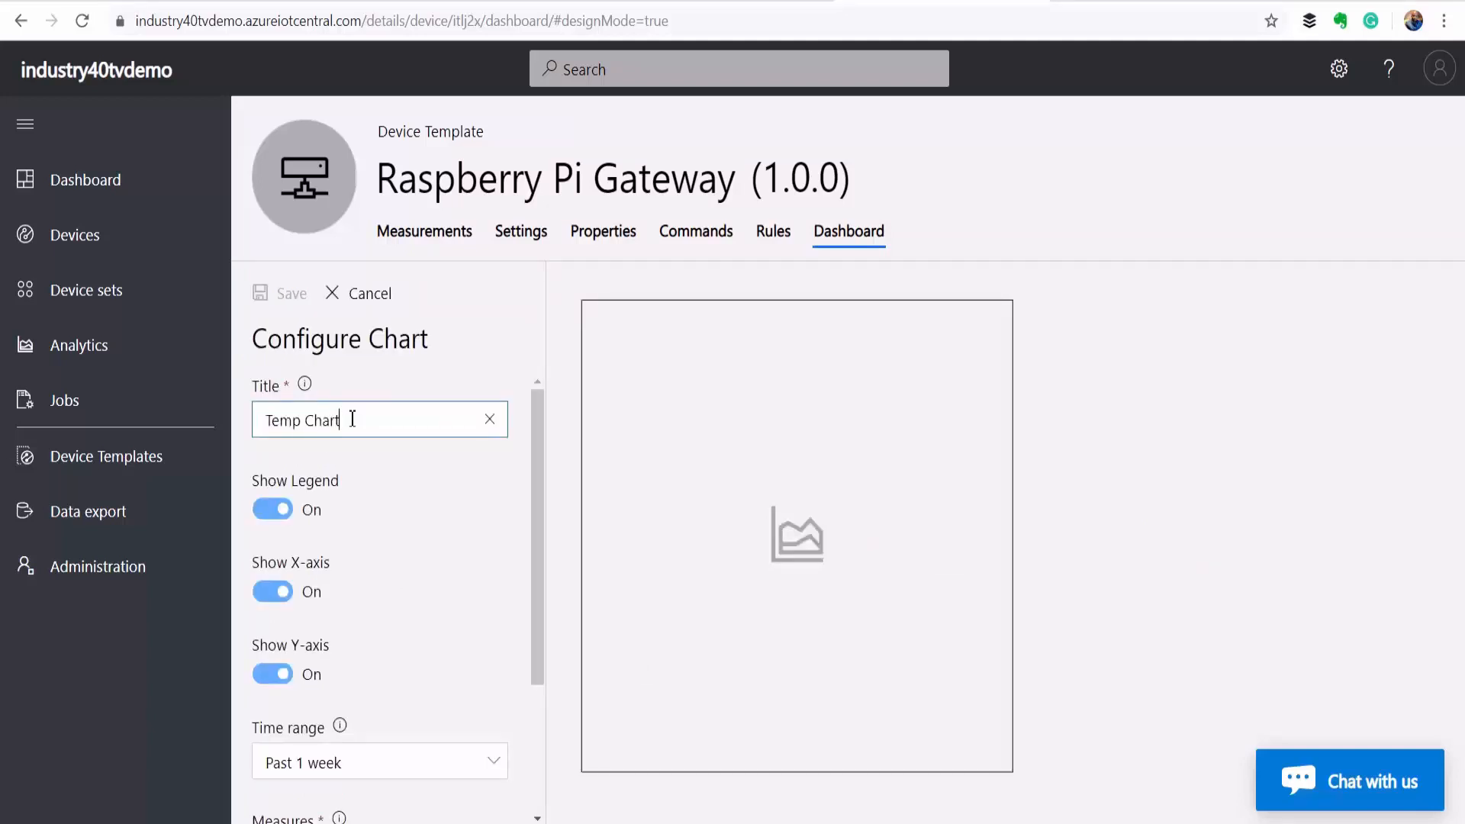
left_click(539, 417)
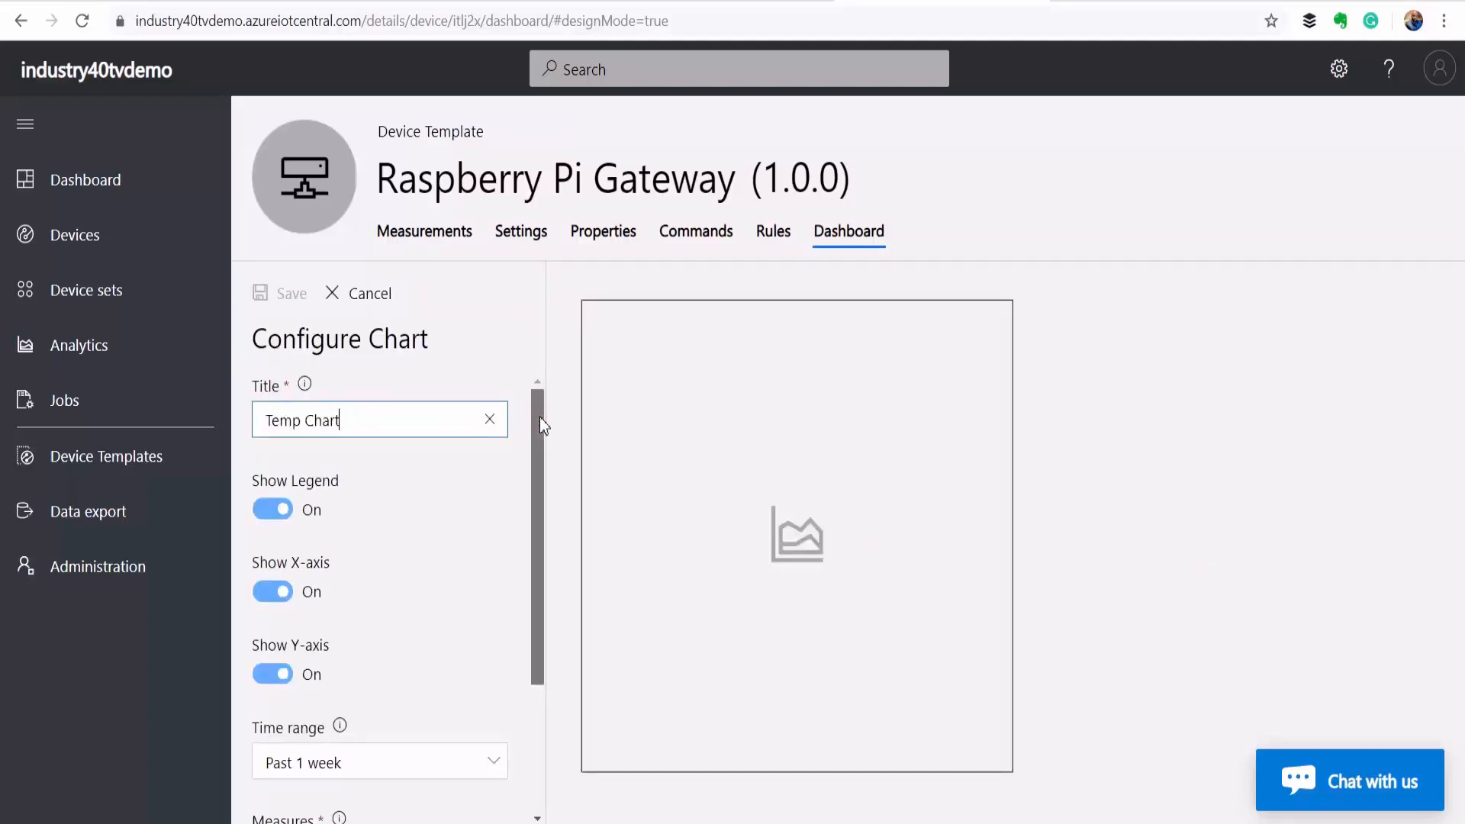
left_click_drag(539, 417, 539, 653)
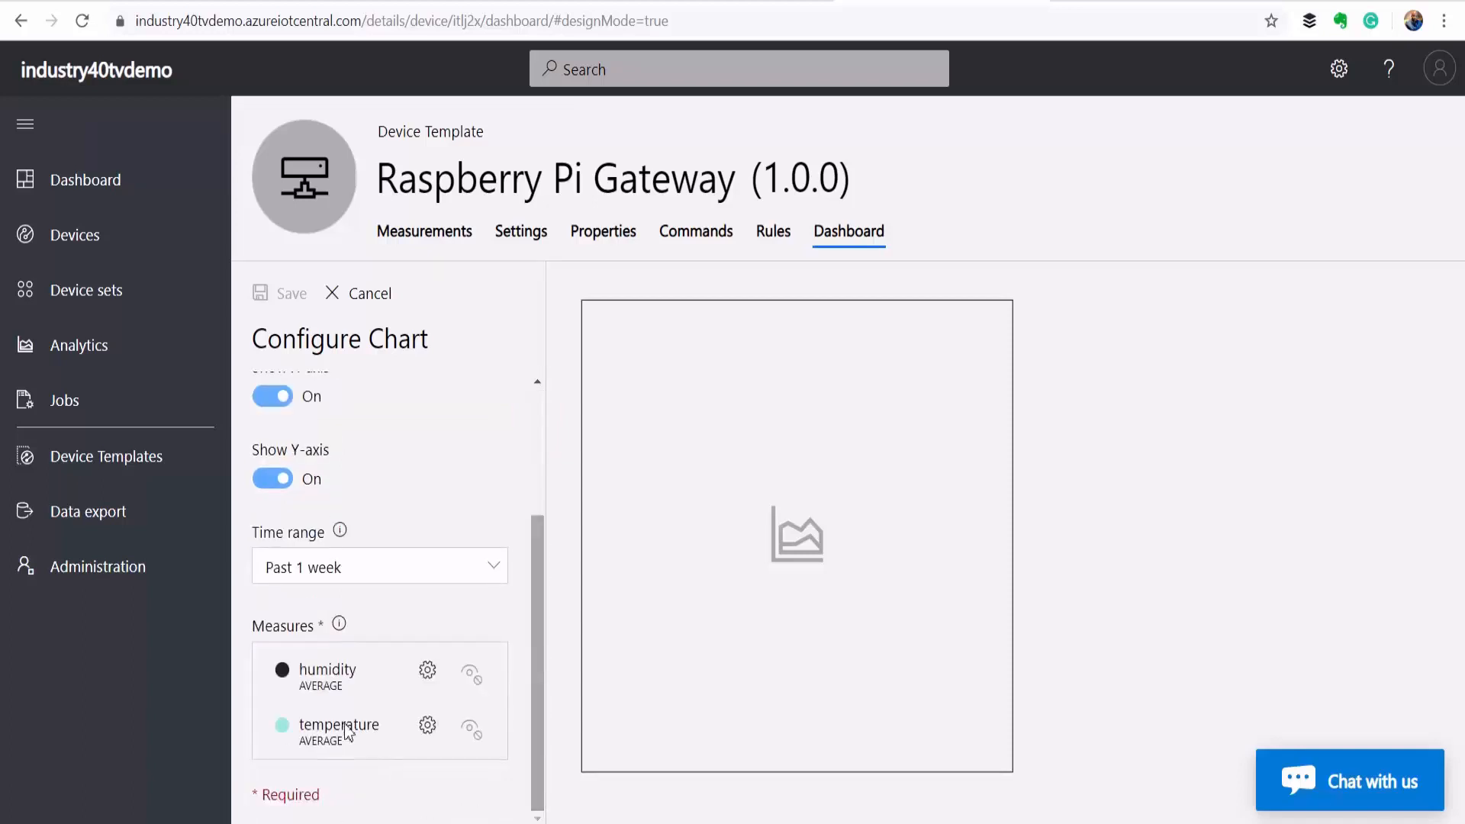
left_click(472, 733)
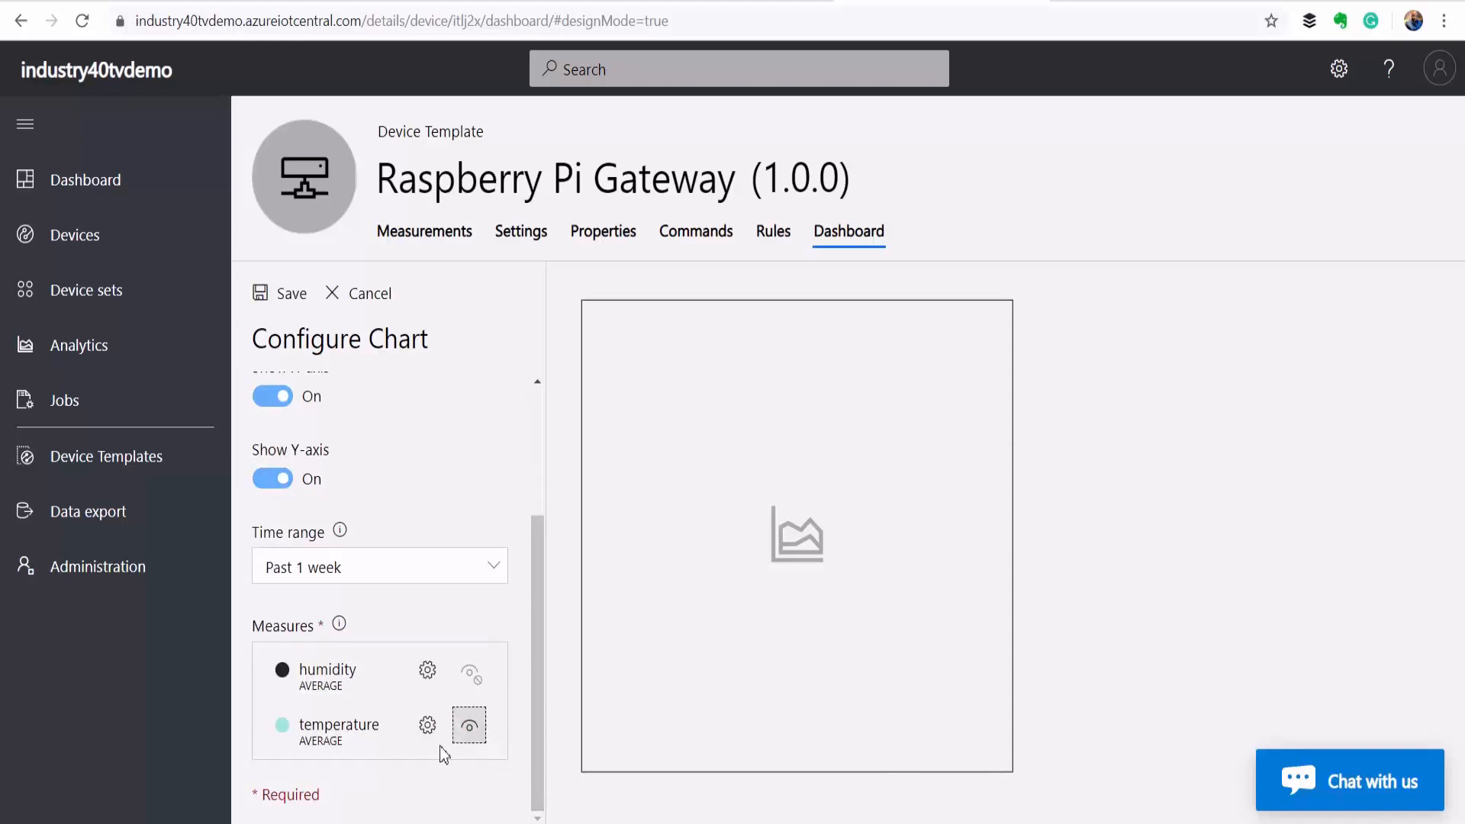
left_click(490, 577)
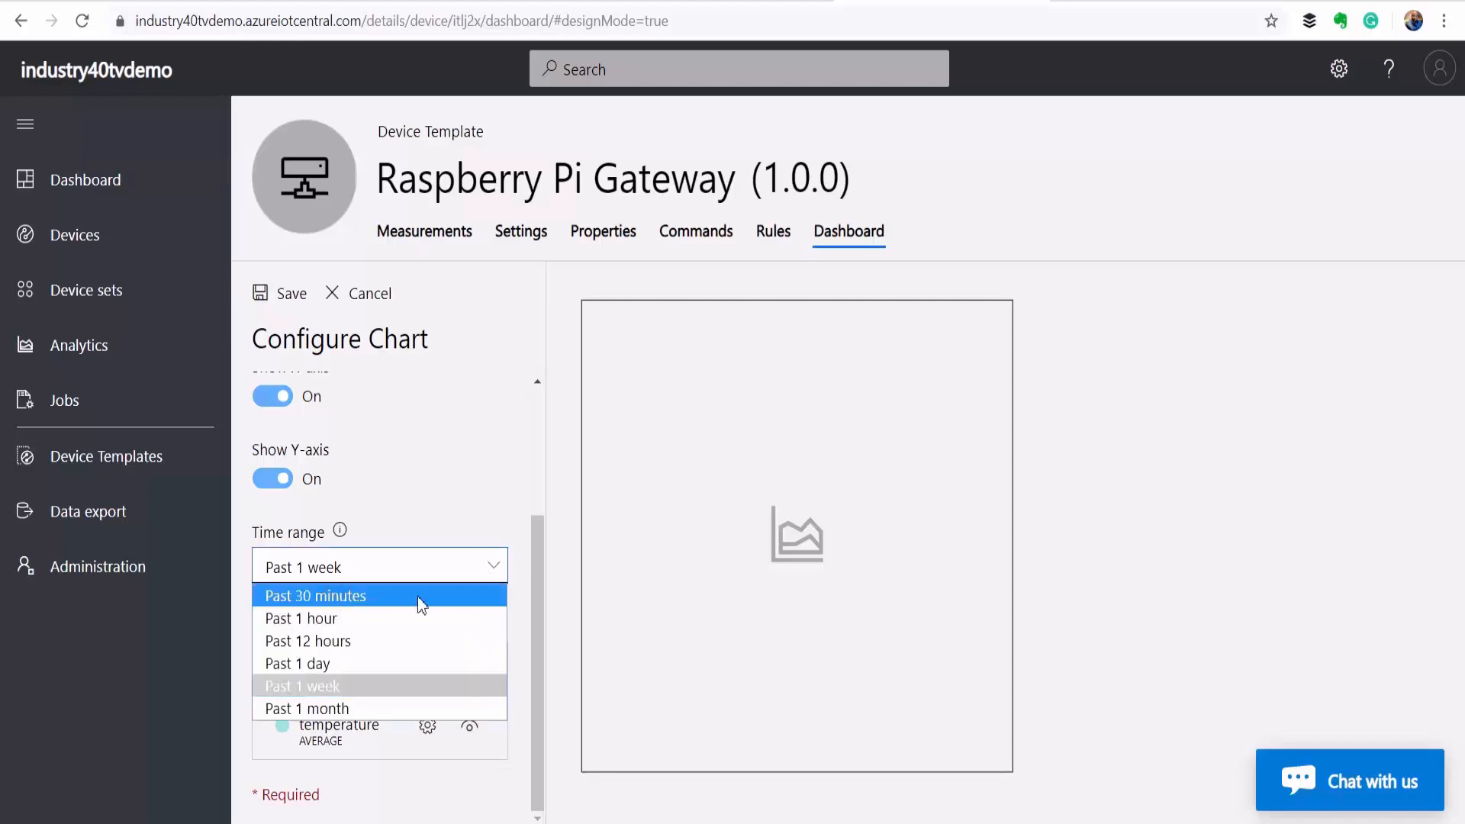
left_click(419, 597)
scroll(539, 415, "up", 3)
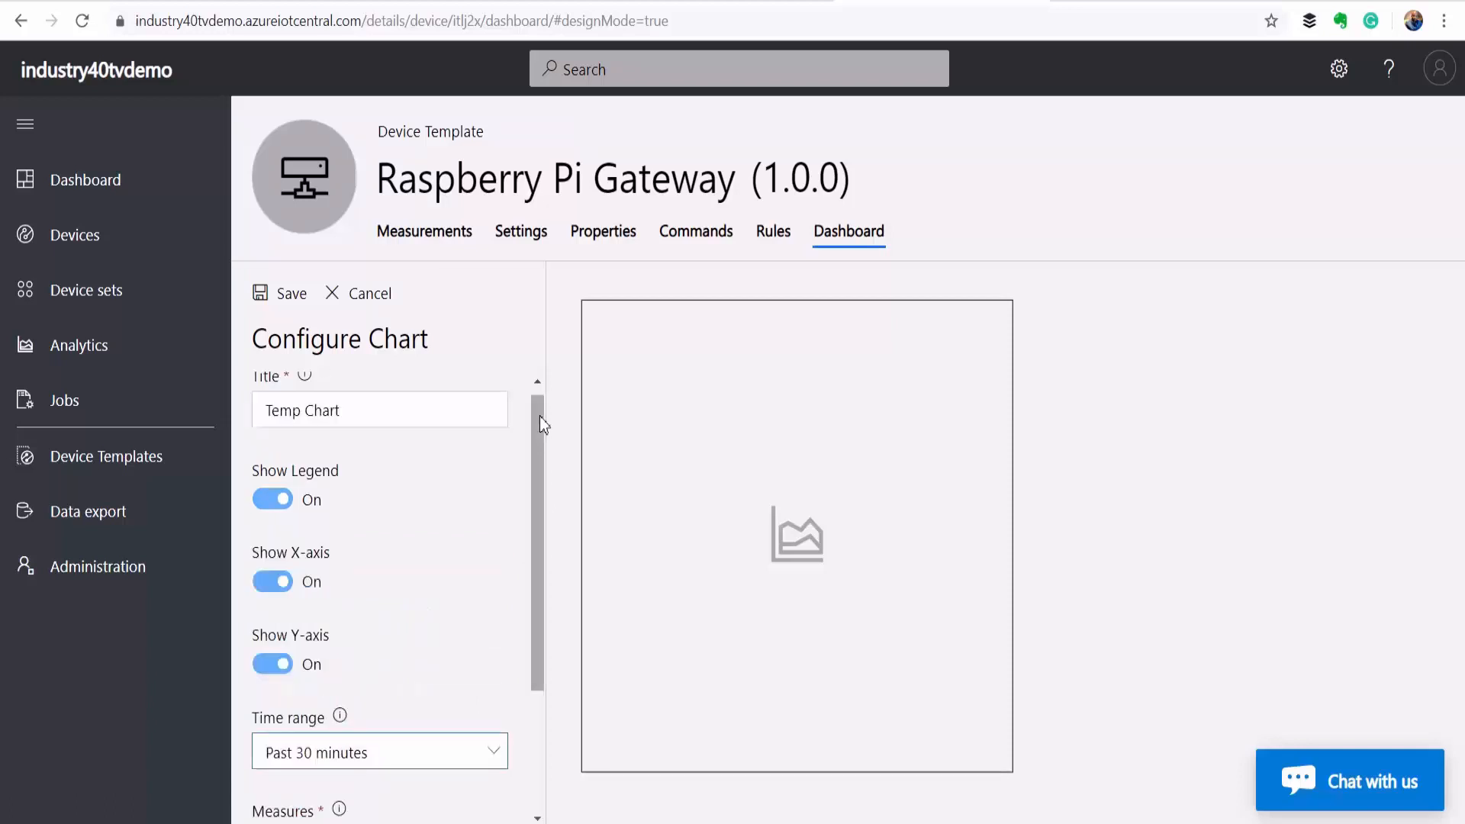
left_click(289, 301)
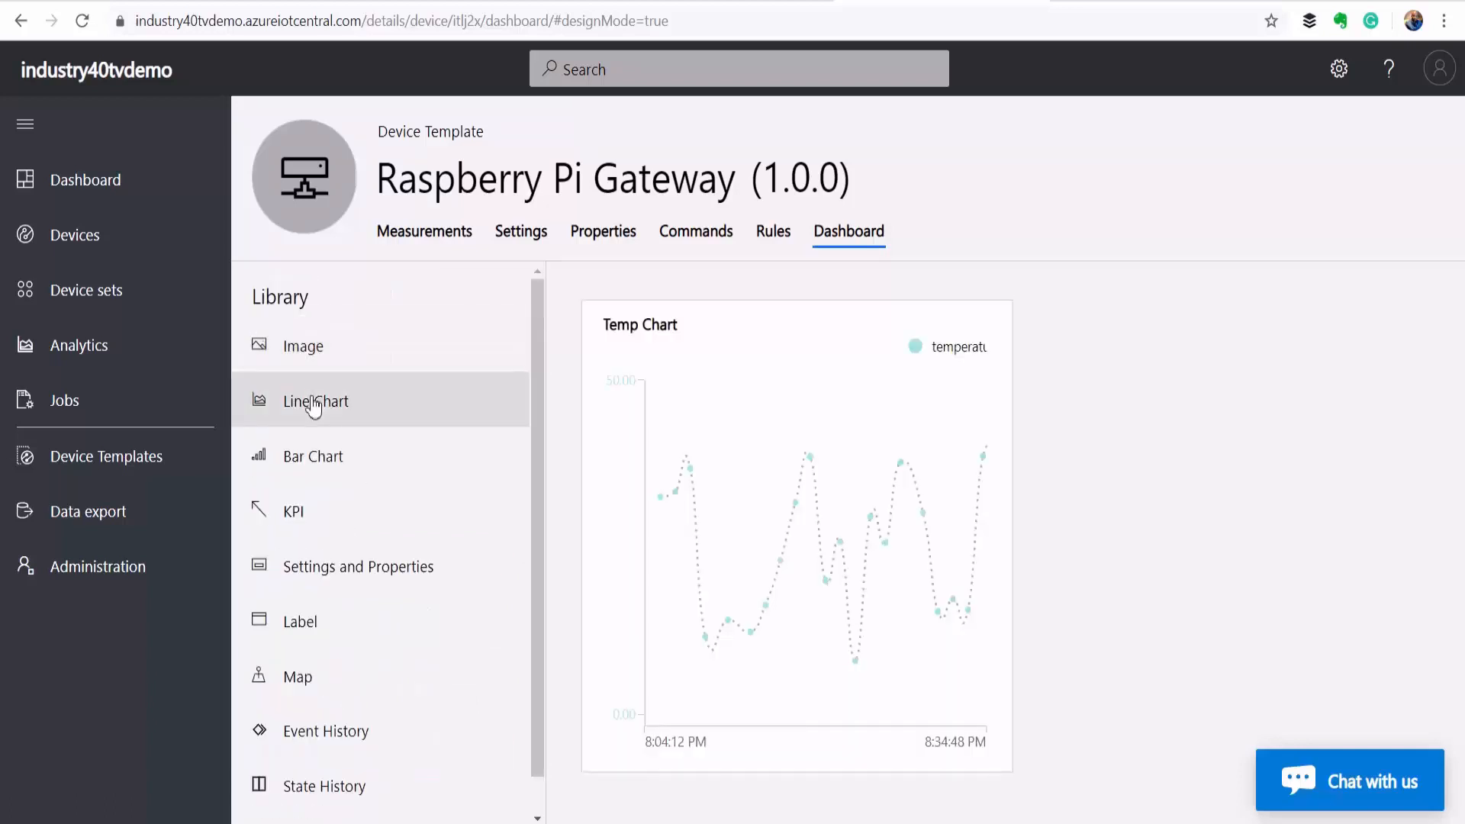
left_click(320, 413)
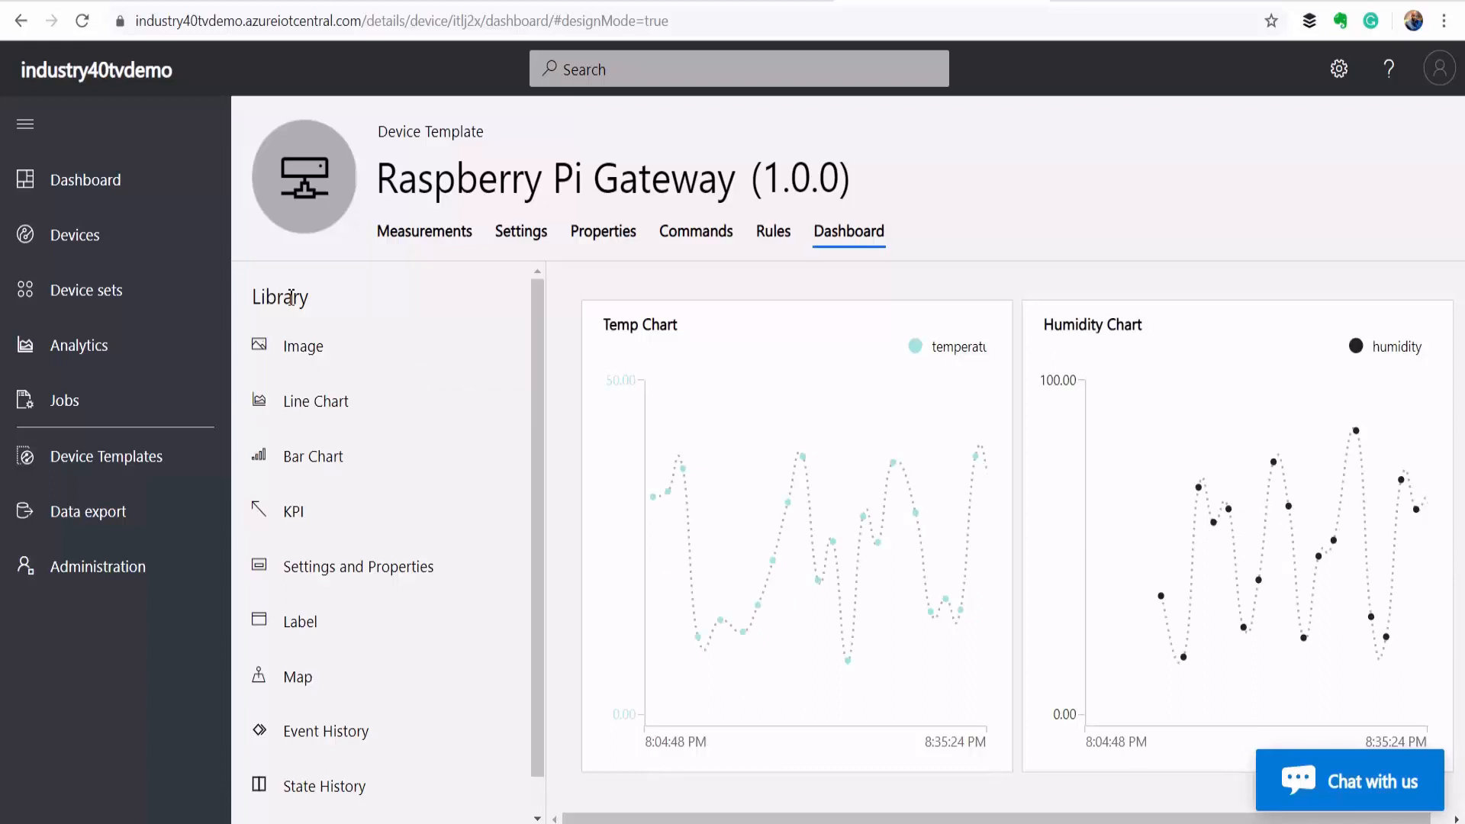
- Add a Temp KPI tile showing temperature, then add and save a Humidity KPI tile
left_click(289, 523)
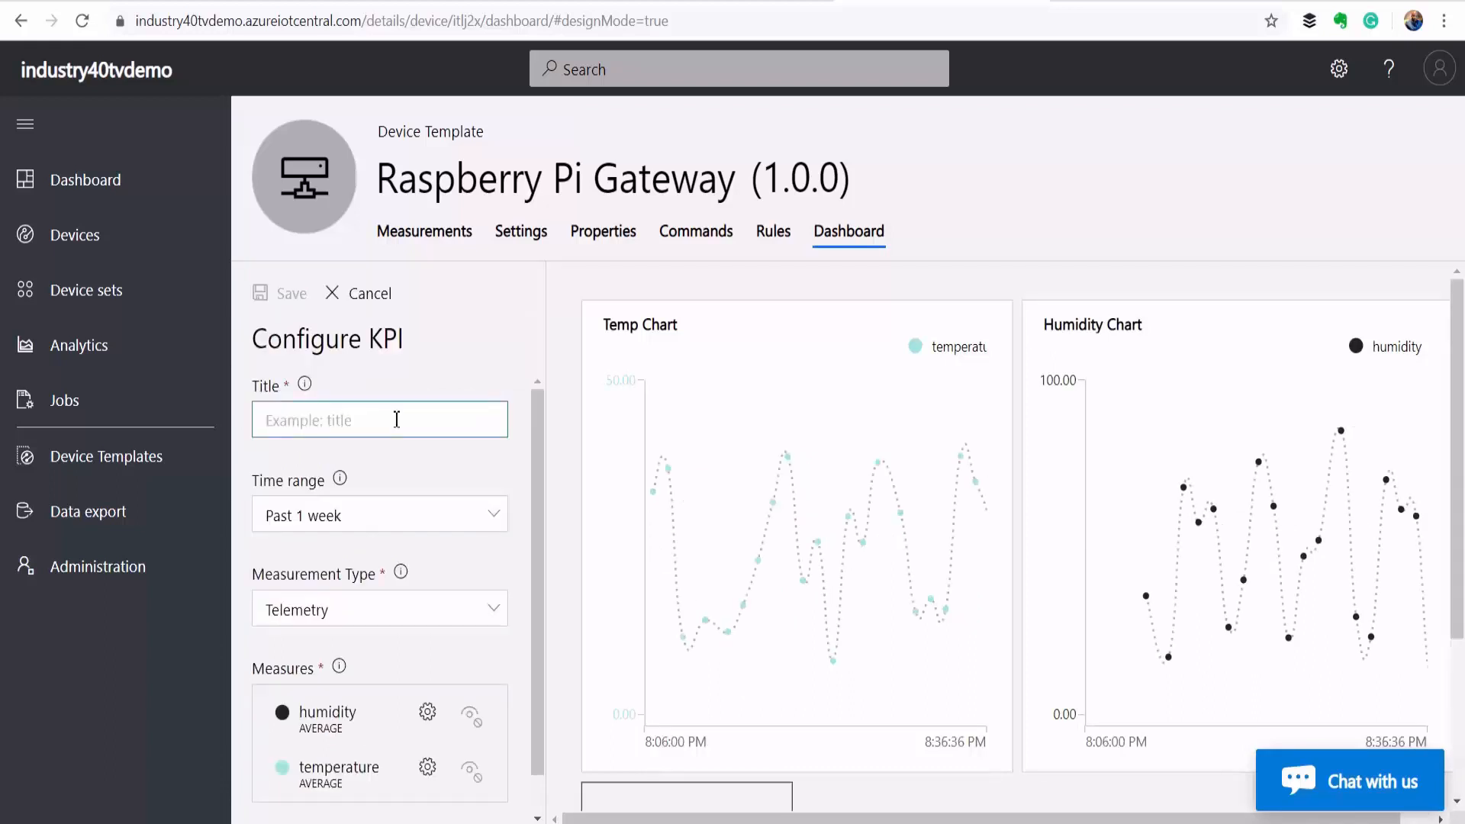
type("Temp KPI")
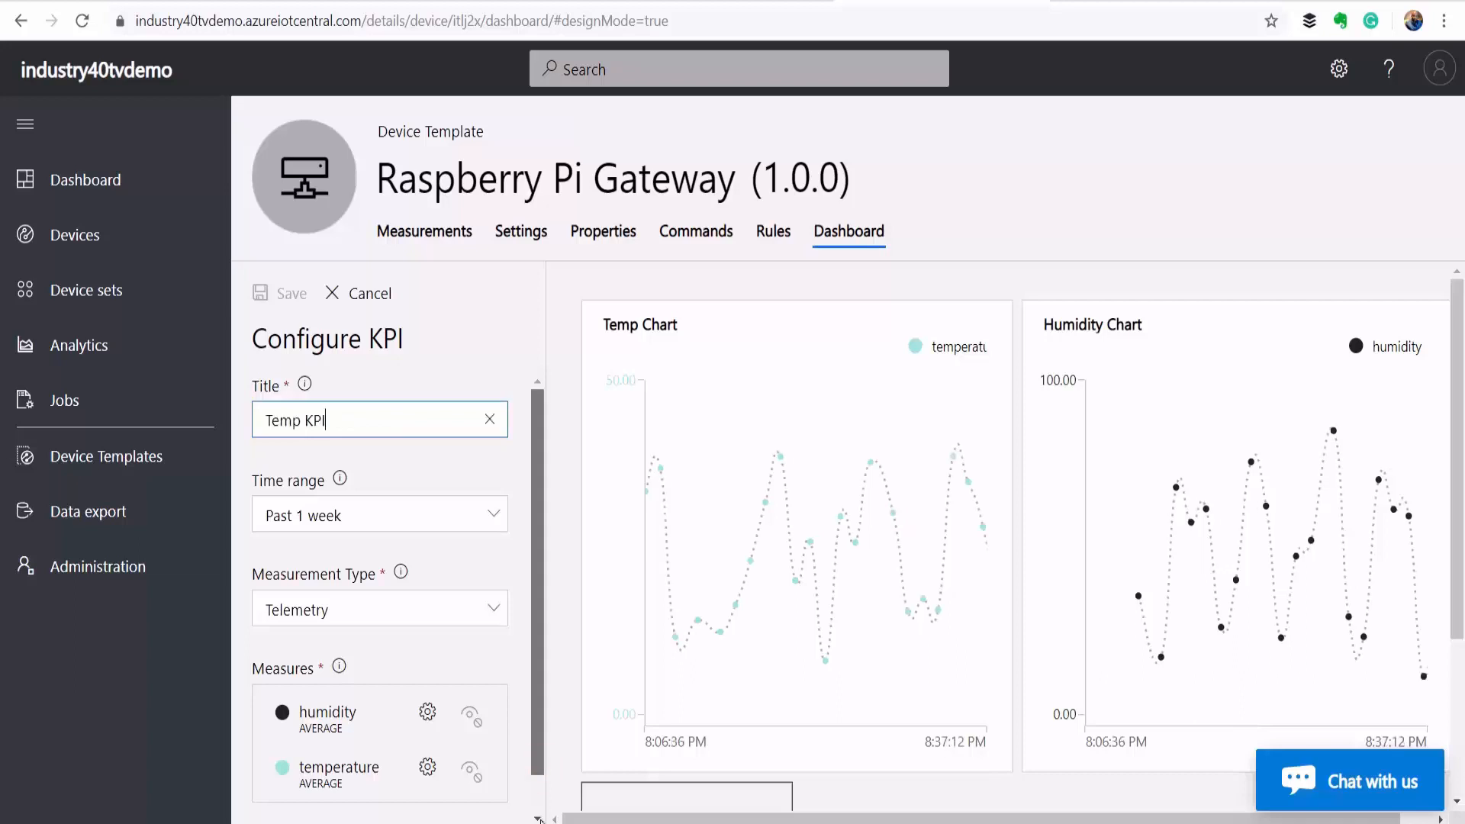
left_click(538, 819)
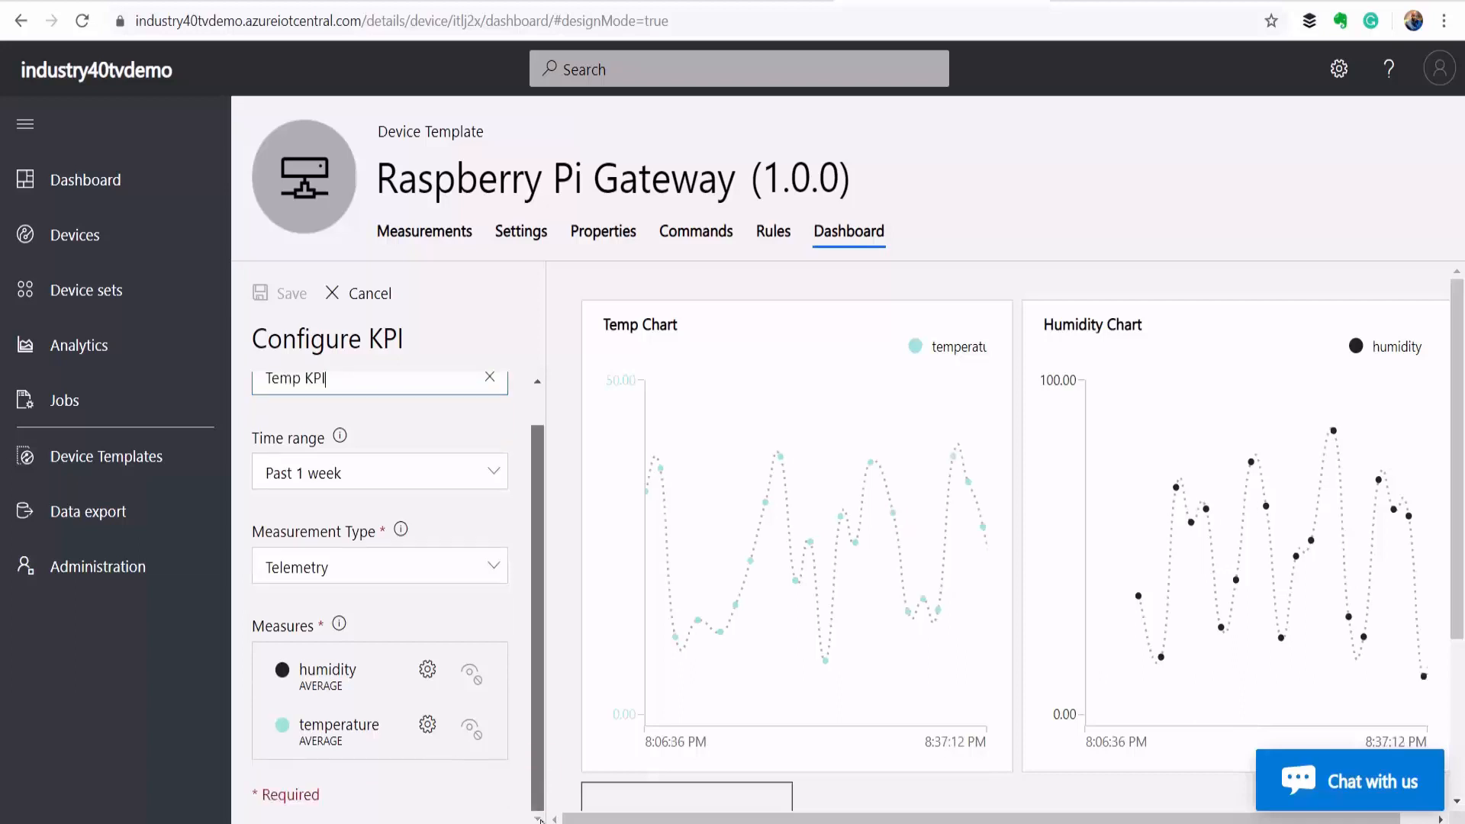
left_click(470, 730)
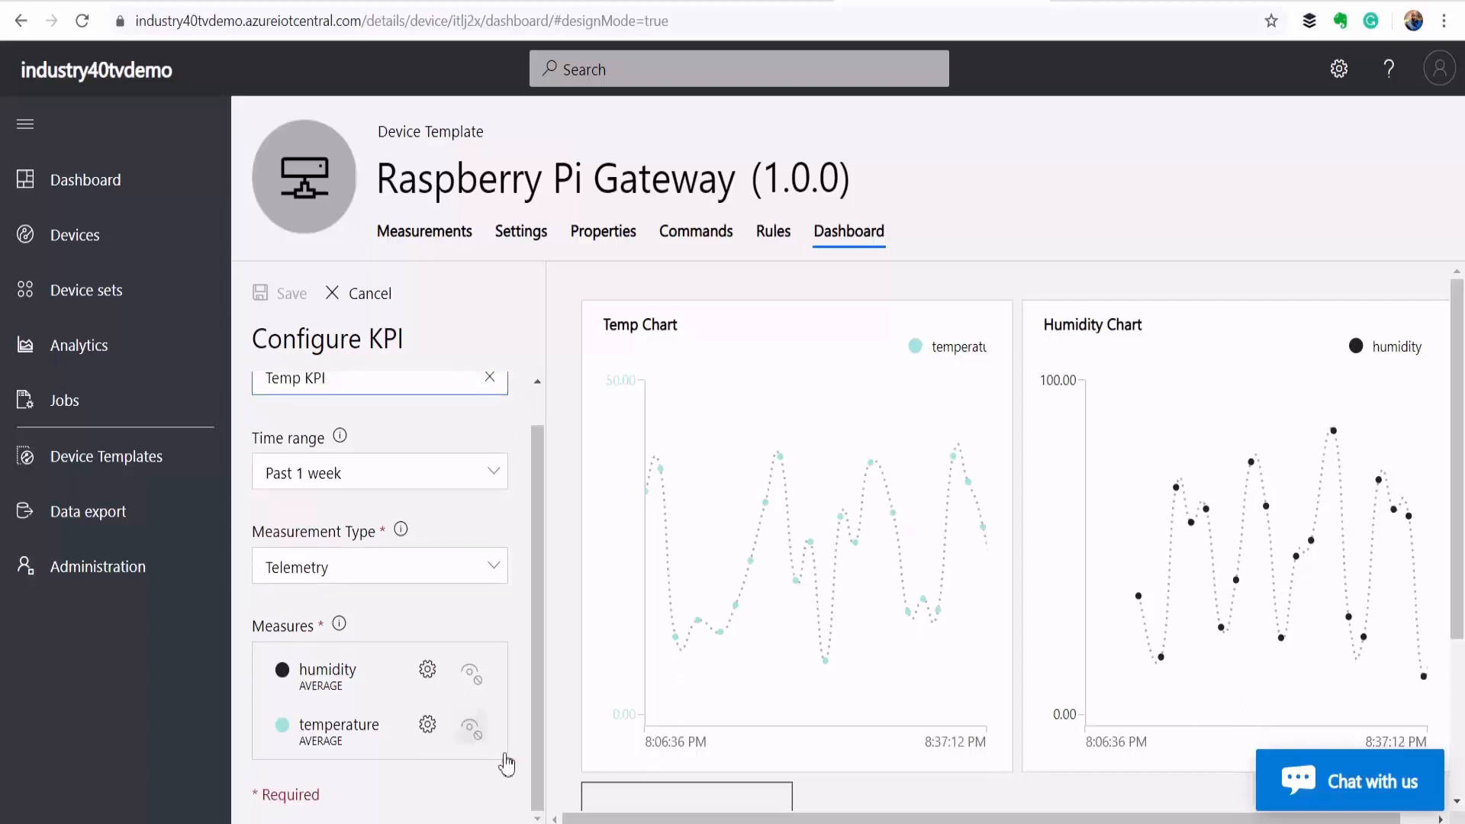
left_click(281, 302)
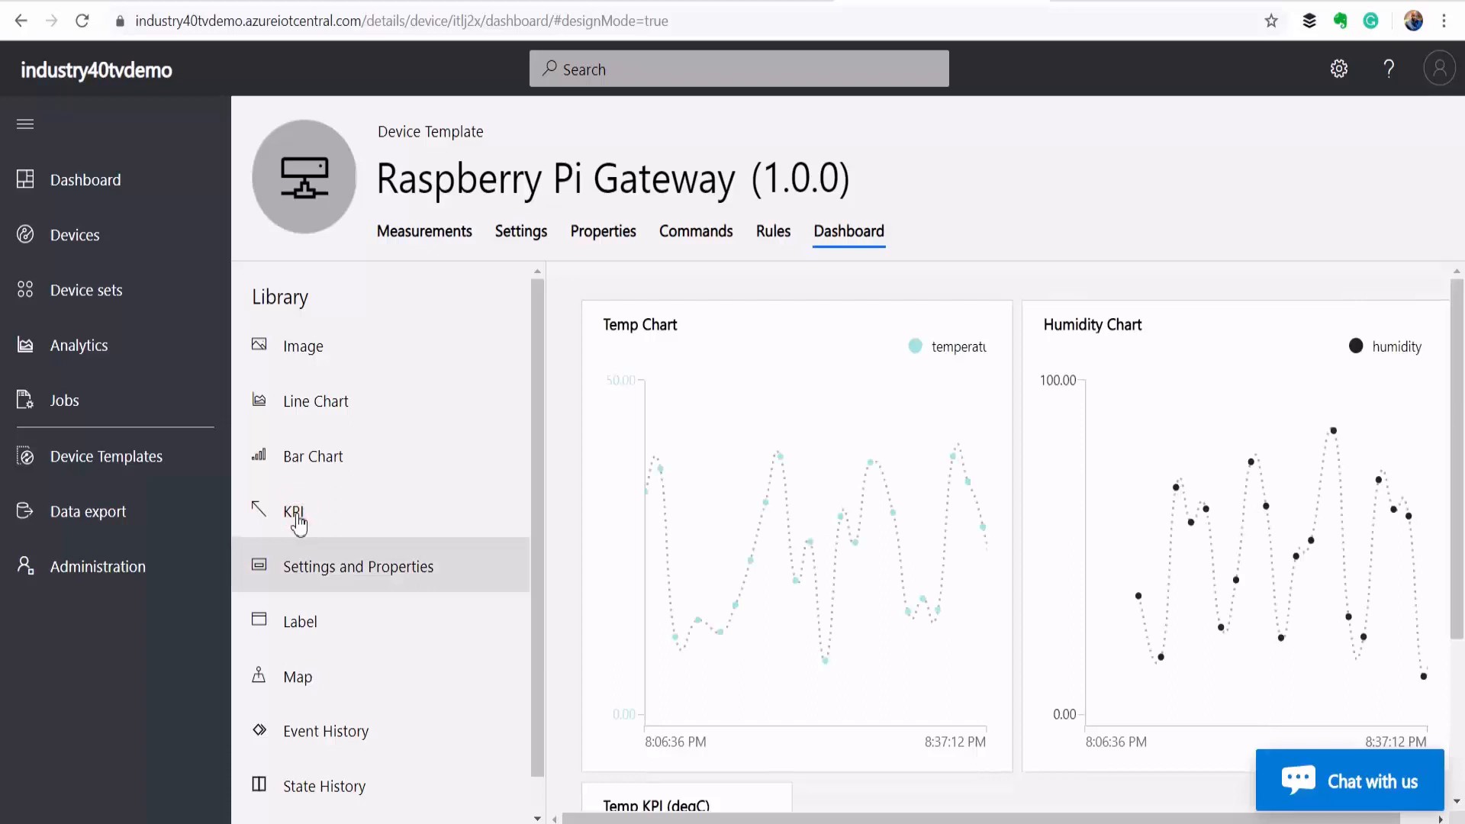
left_click(297, 515)
left_click(280, 297)
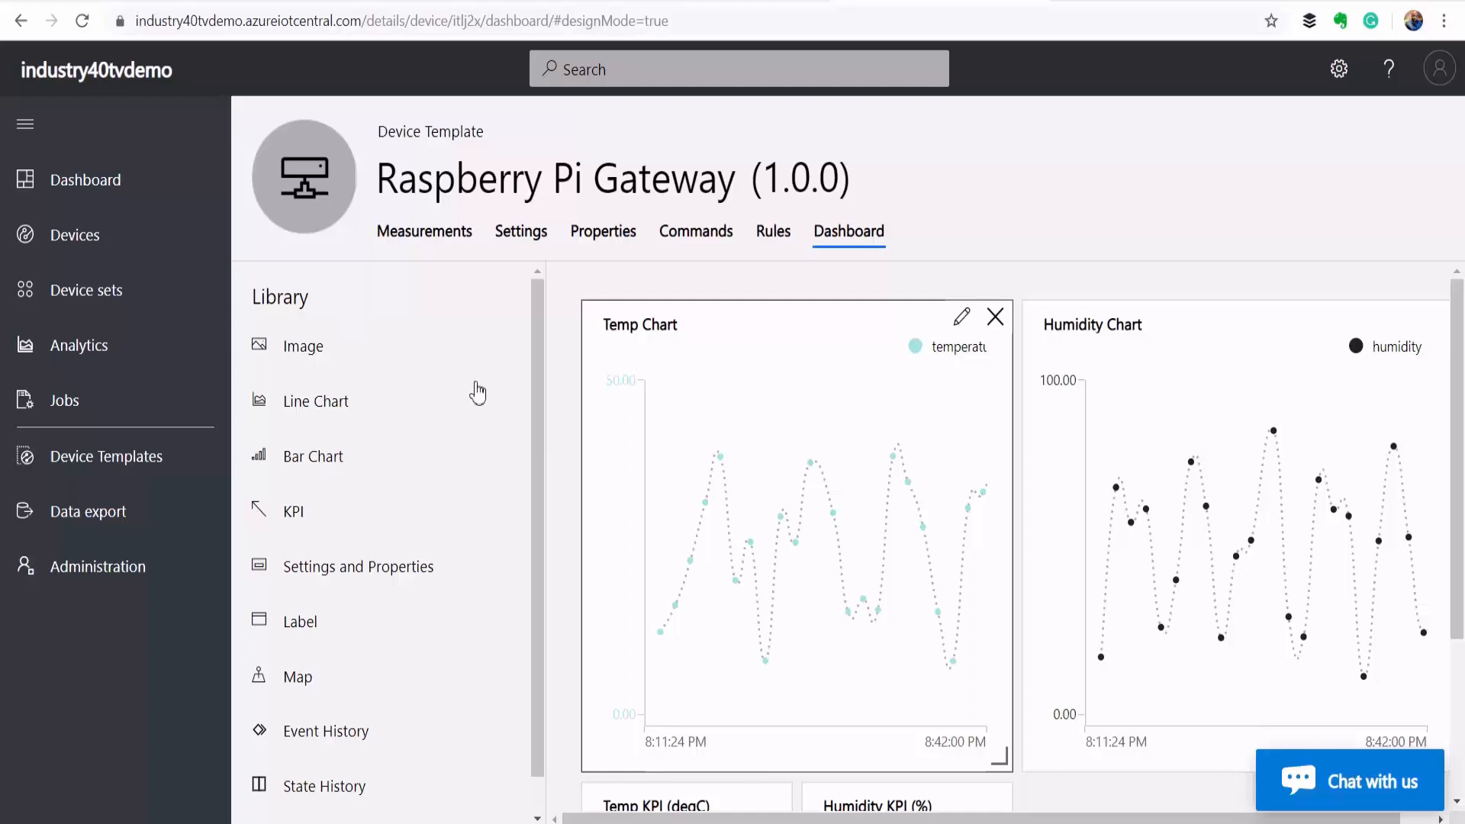
- Add a real Raspberry Pi Gateway device named raspberrypi001
left_click(77, 244)
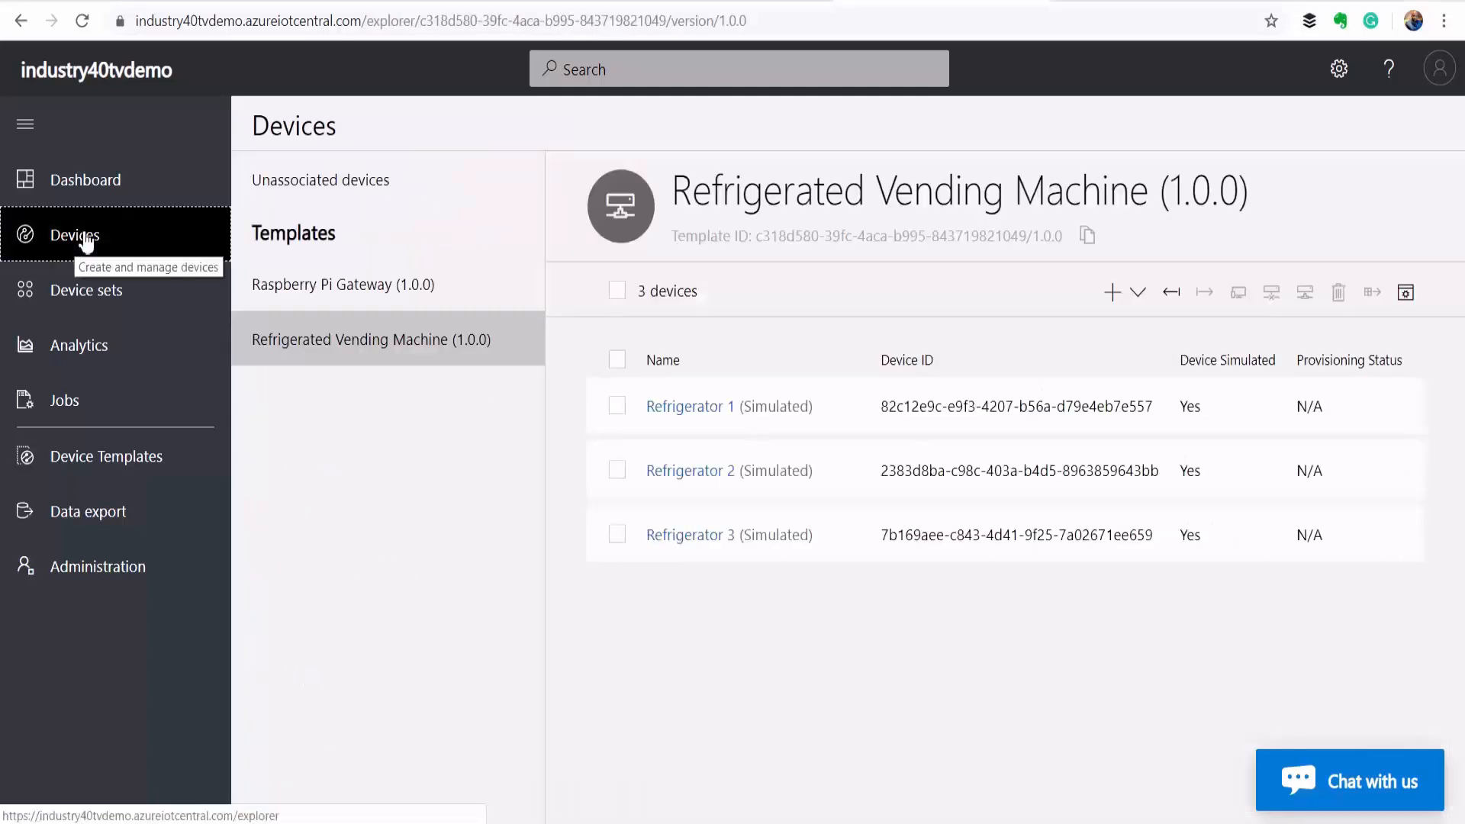
left_click(333, 291)
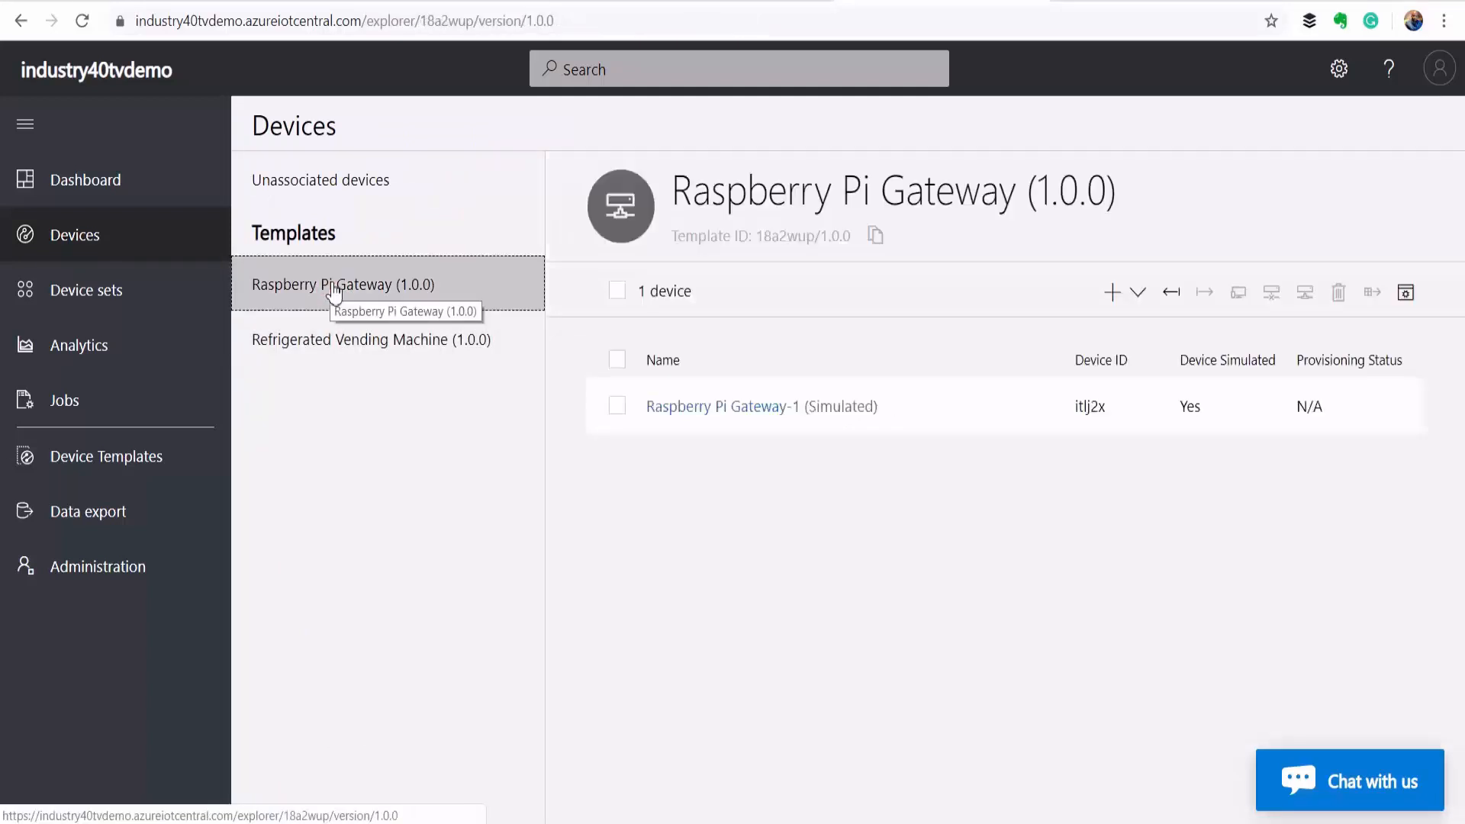
left_click(1131, 302)
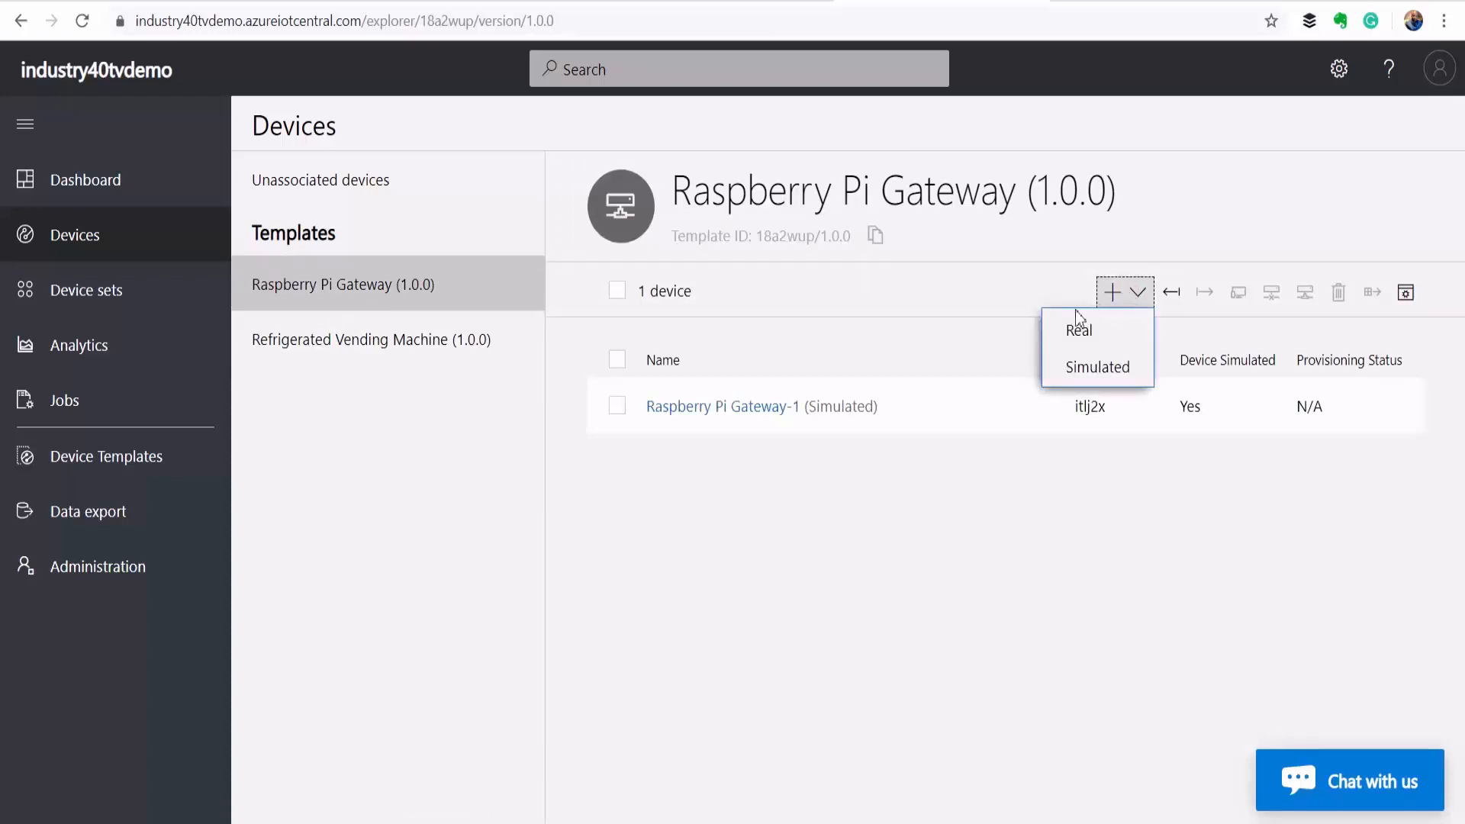
left_click(1076, 331)
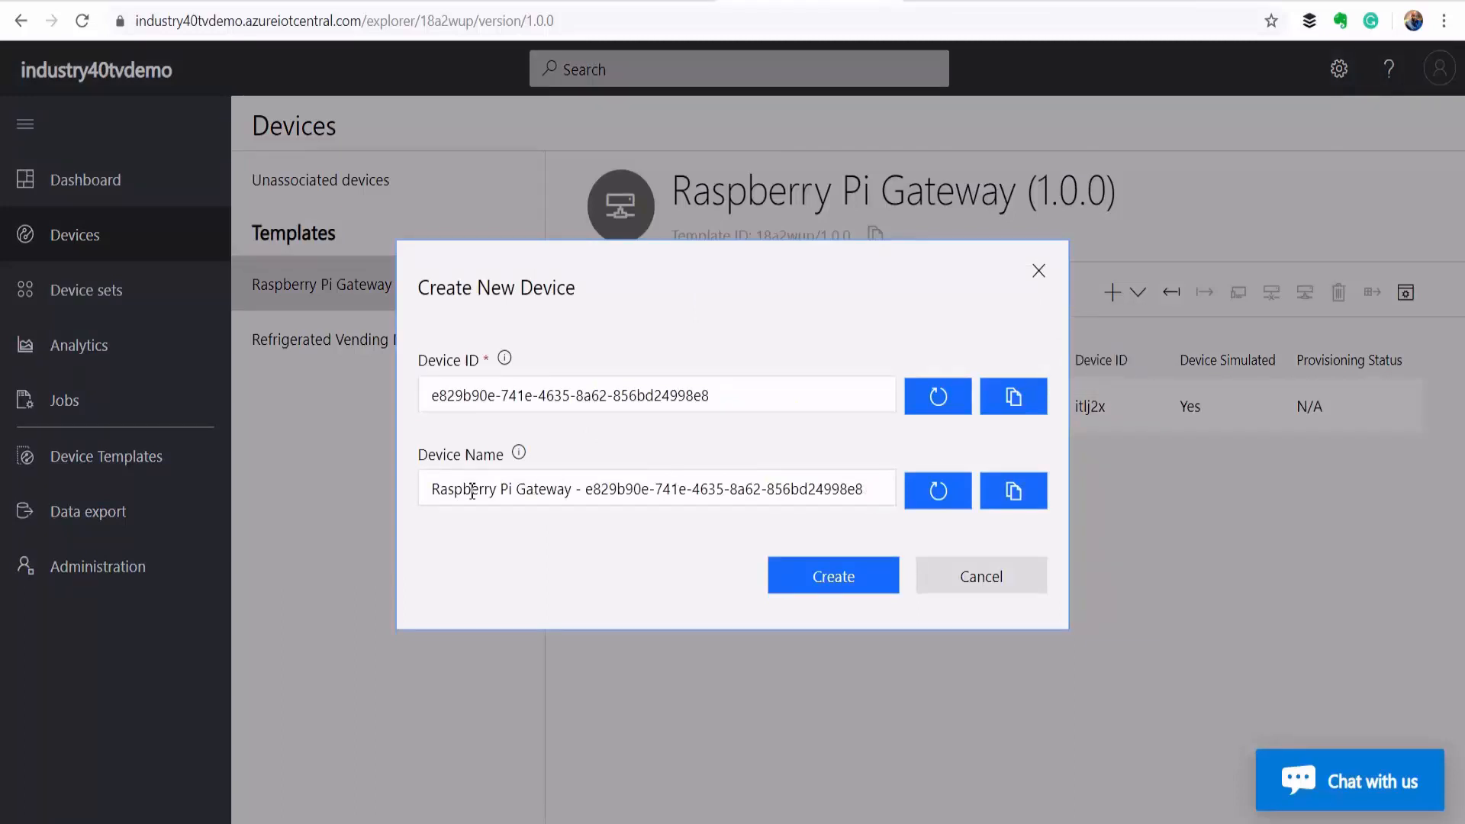
left_click(439, 492)
triple_click(439, 493)
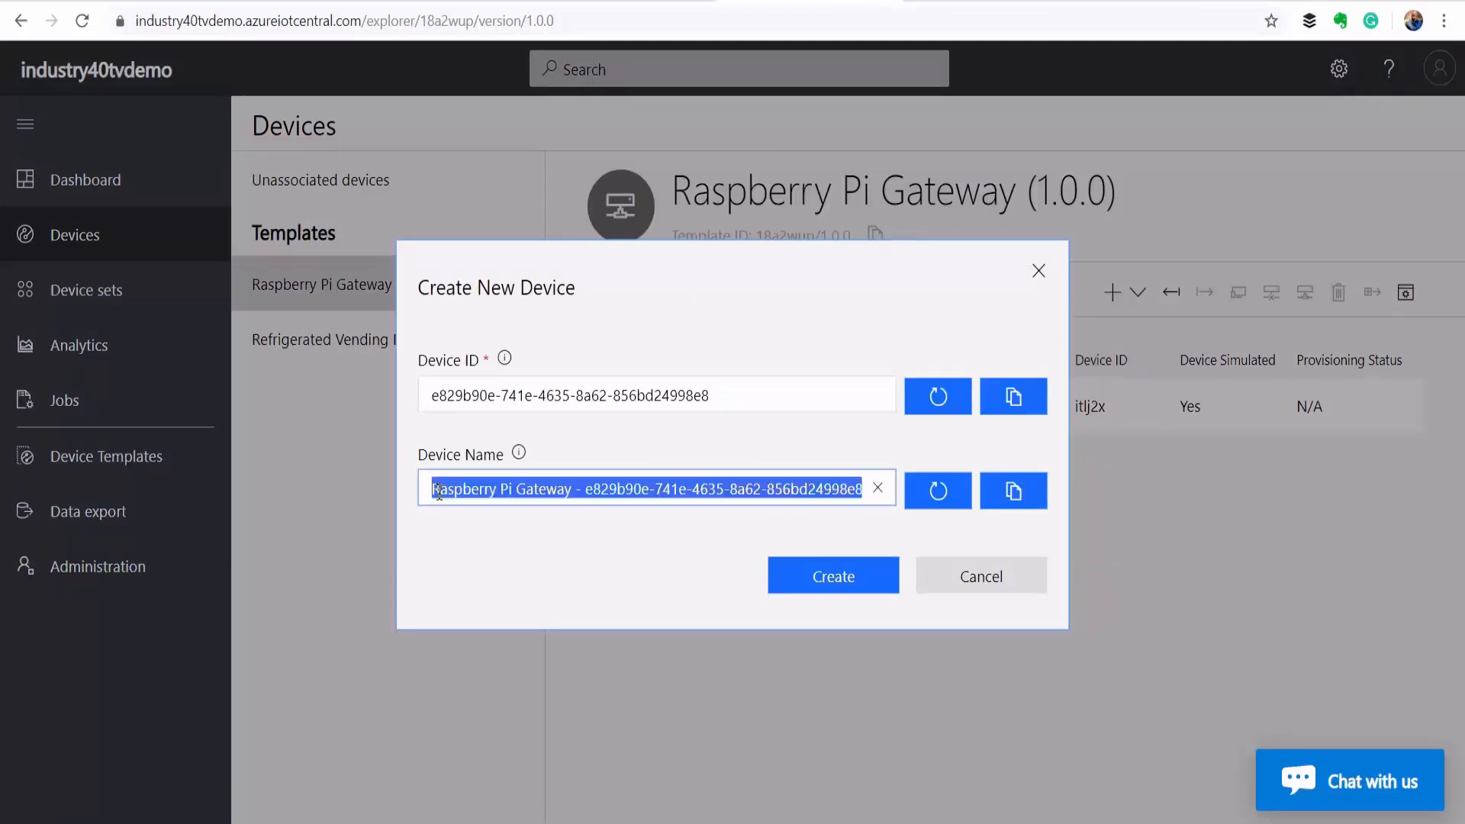
type("raspberrypi001")
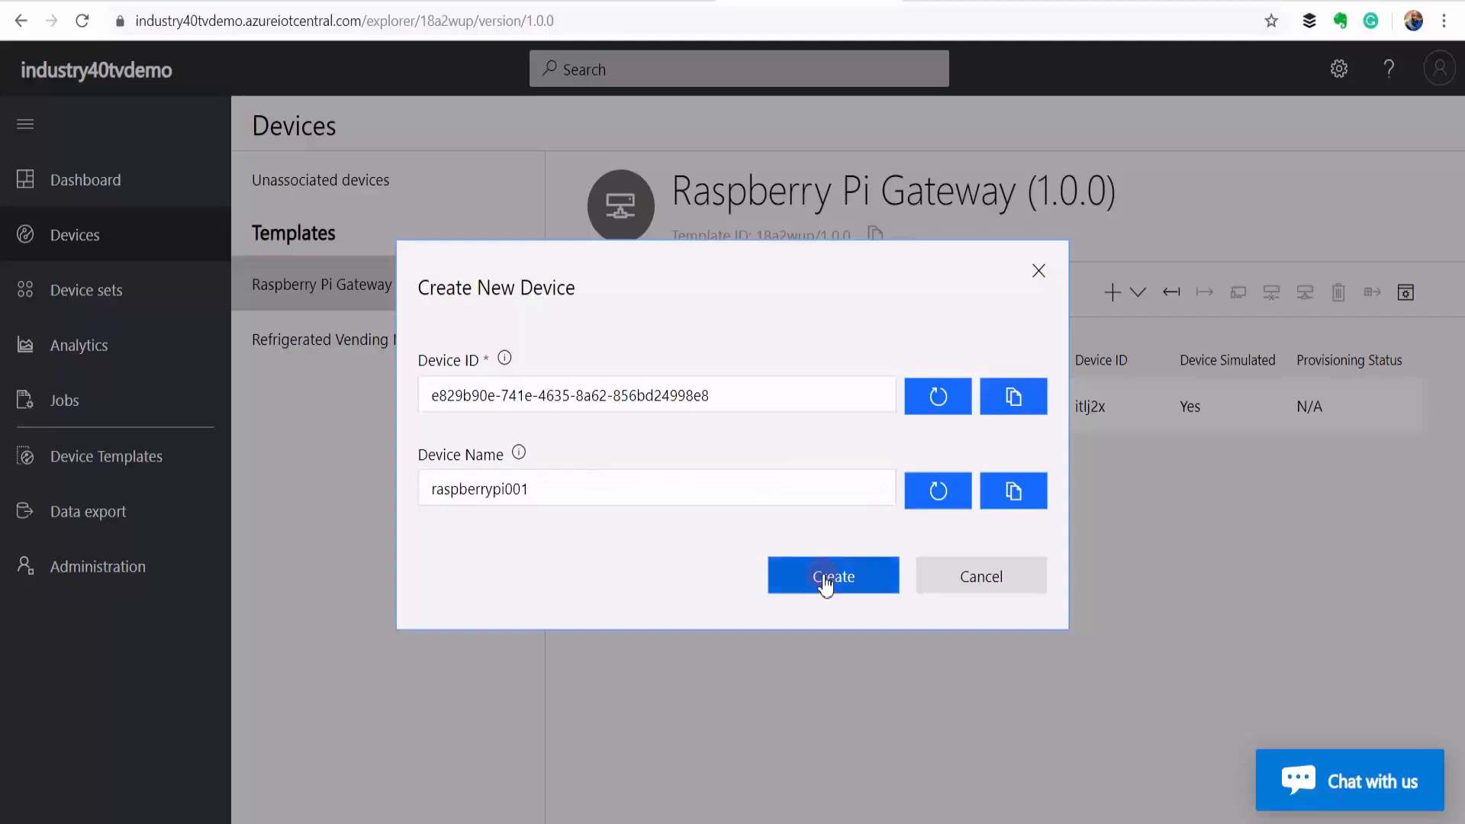
left_click(824, 584)
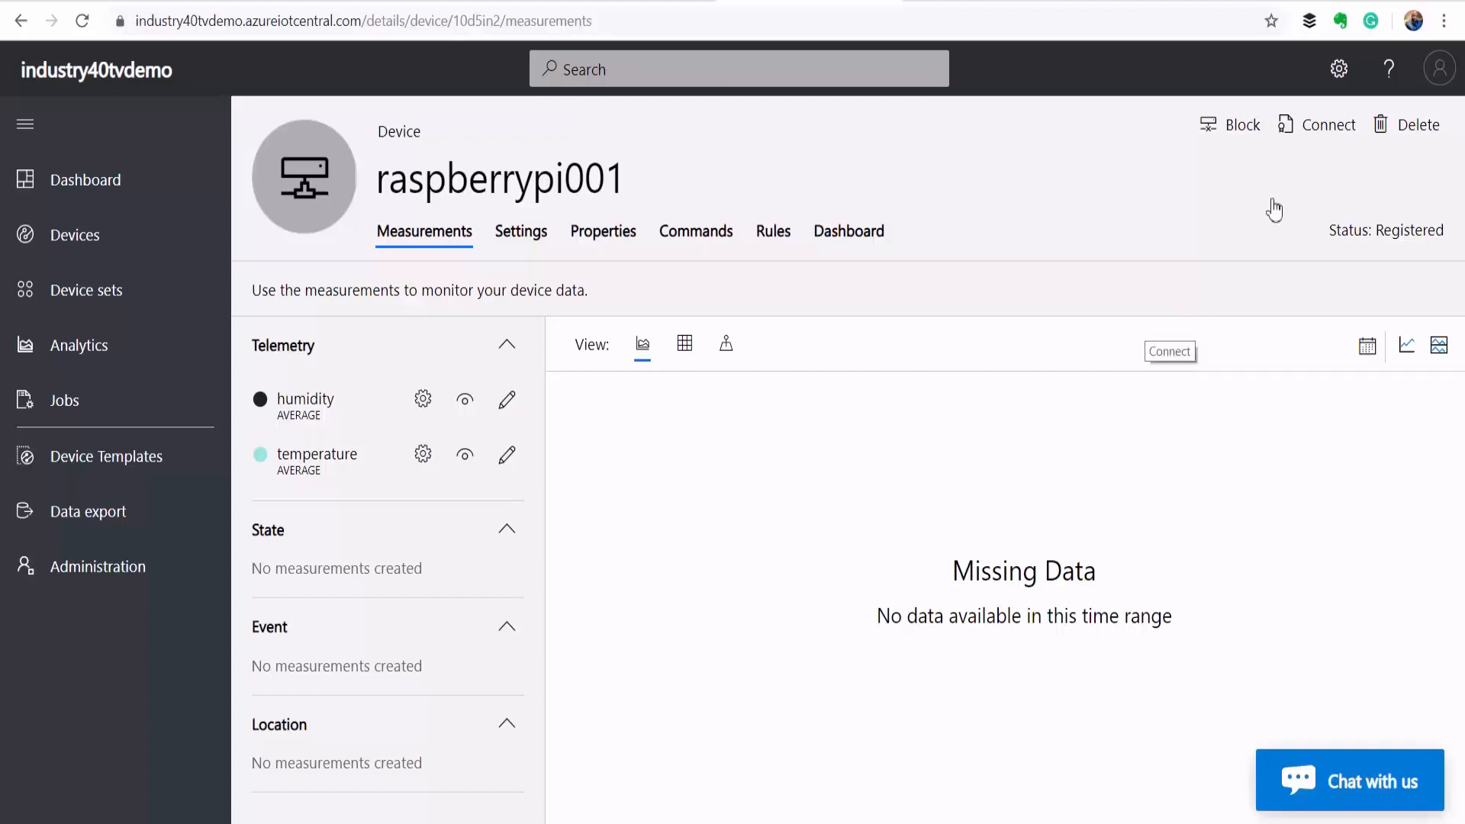
- Show raspberrypi001's Device Connection details: scope ID, device ID and SAS keys
left_click(1321, 132)
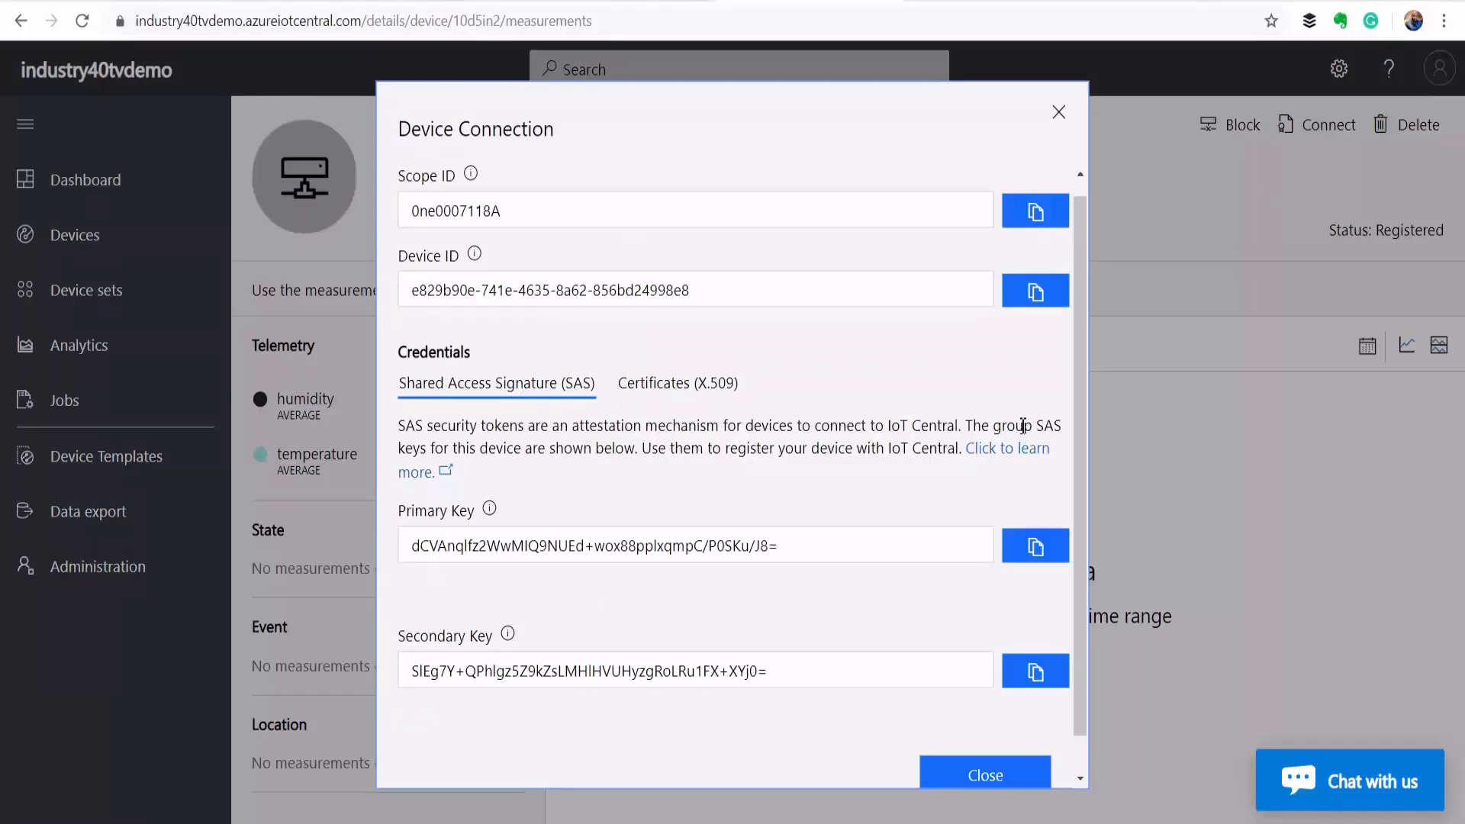
key("Tab")
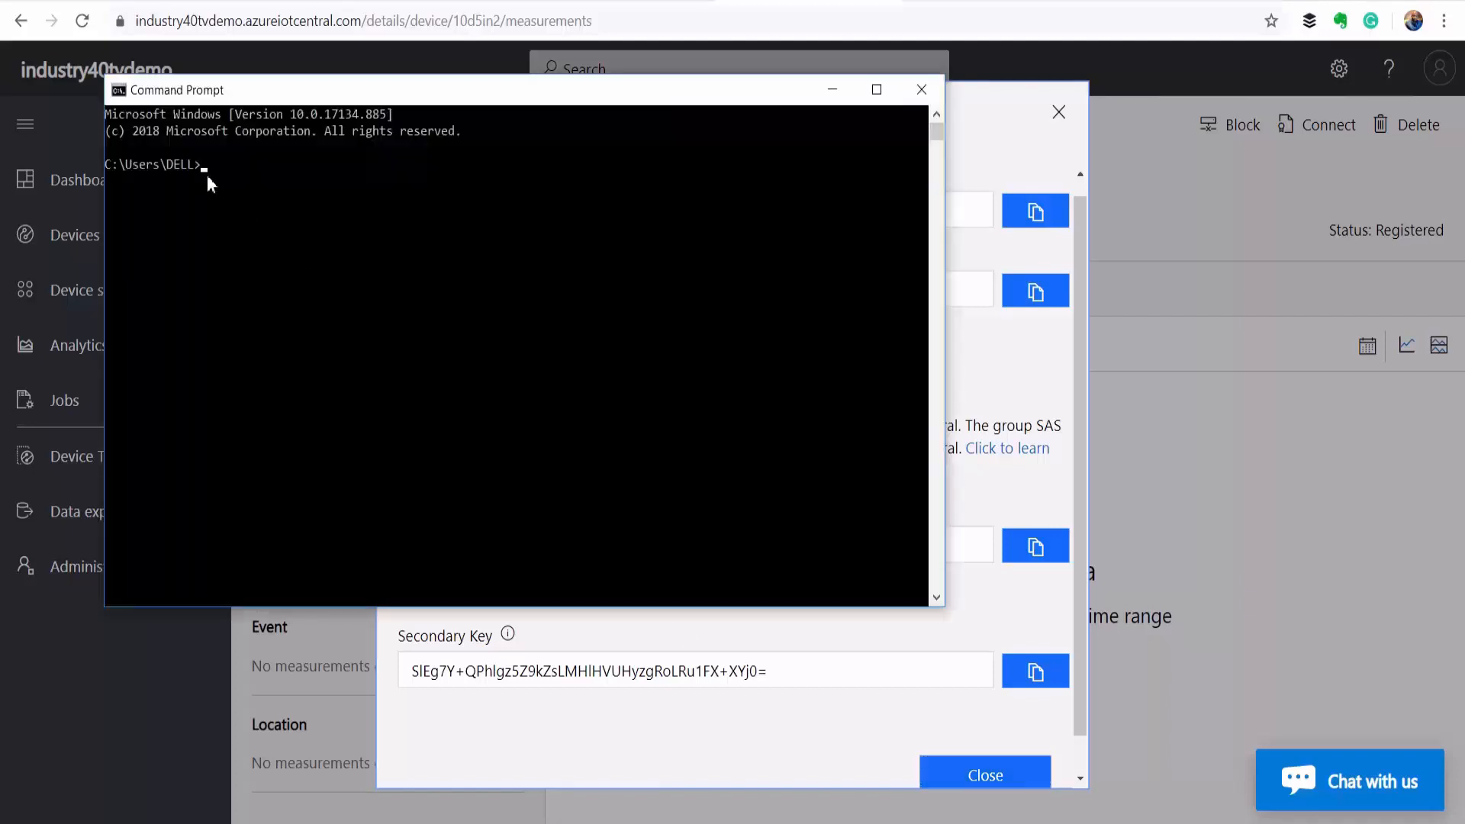
- Run npm i -g dps-keygen to install dps-keygen 0.3.3 globally, then bring up the Notepad template
key("ctrl+v")
key("Return")
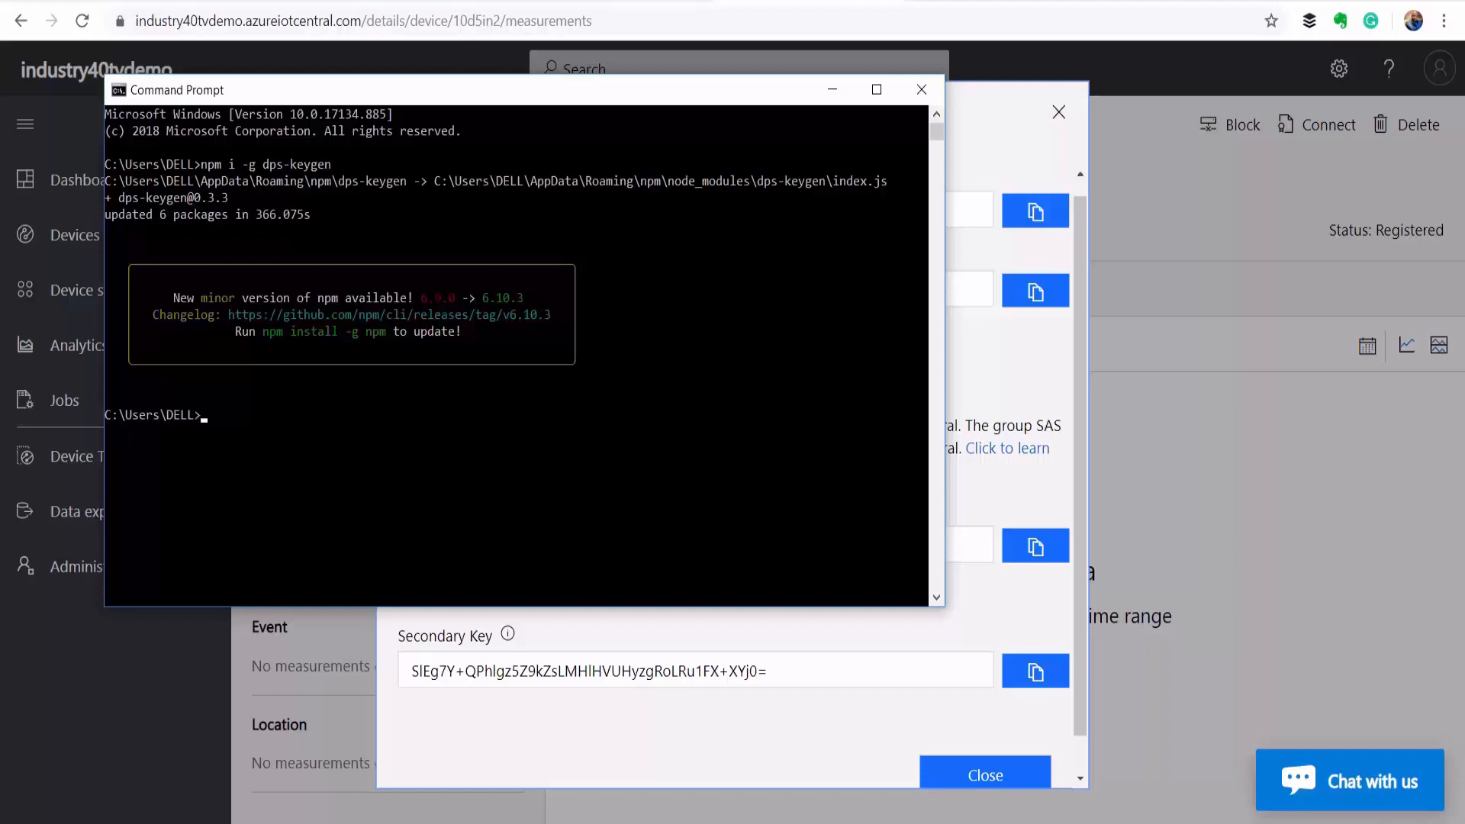
key("alt+Tab")
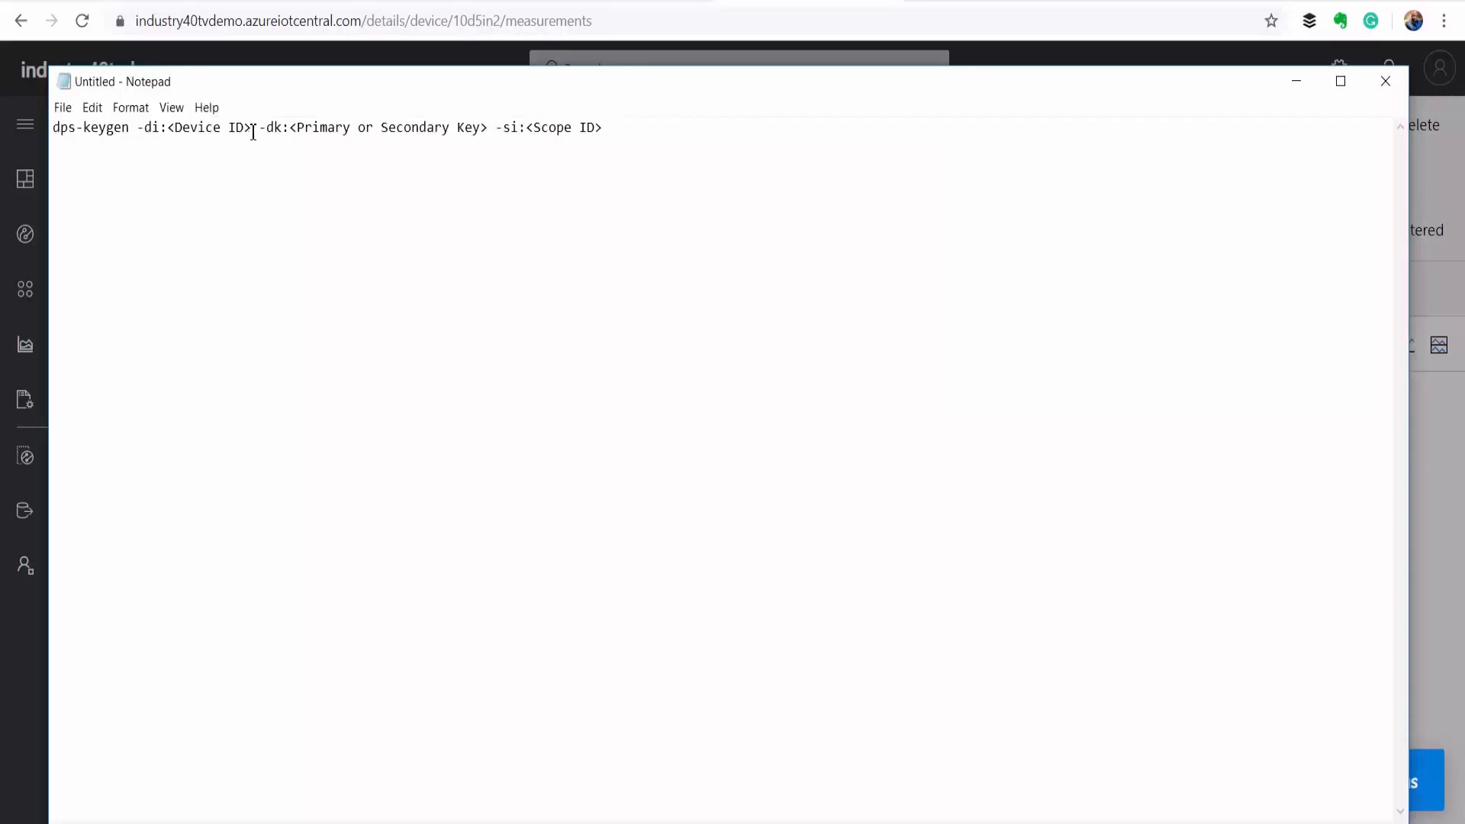
- Highlight the Device ID, key and Scope ID placeholders in the Notepad dps-keygen command
left_click_drag(253, 127, 173, 131)
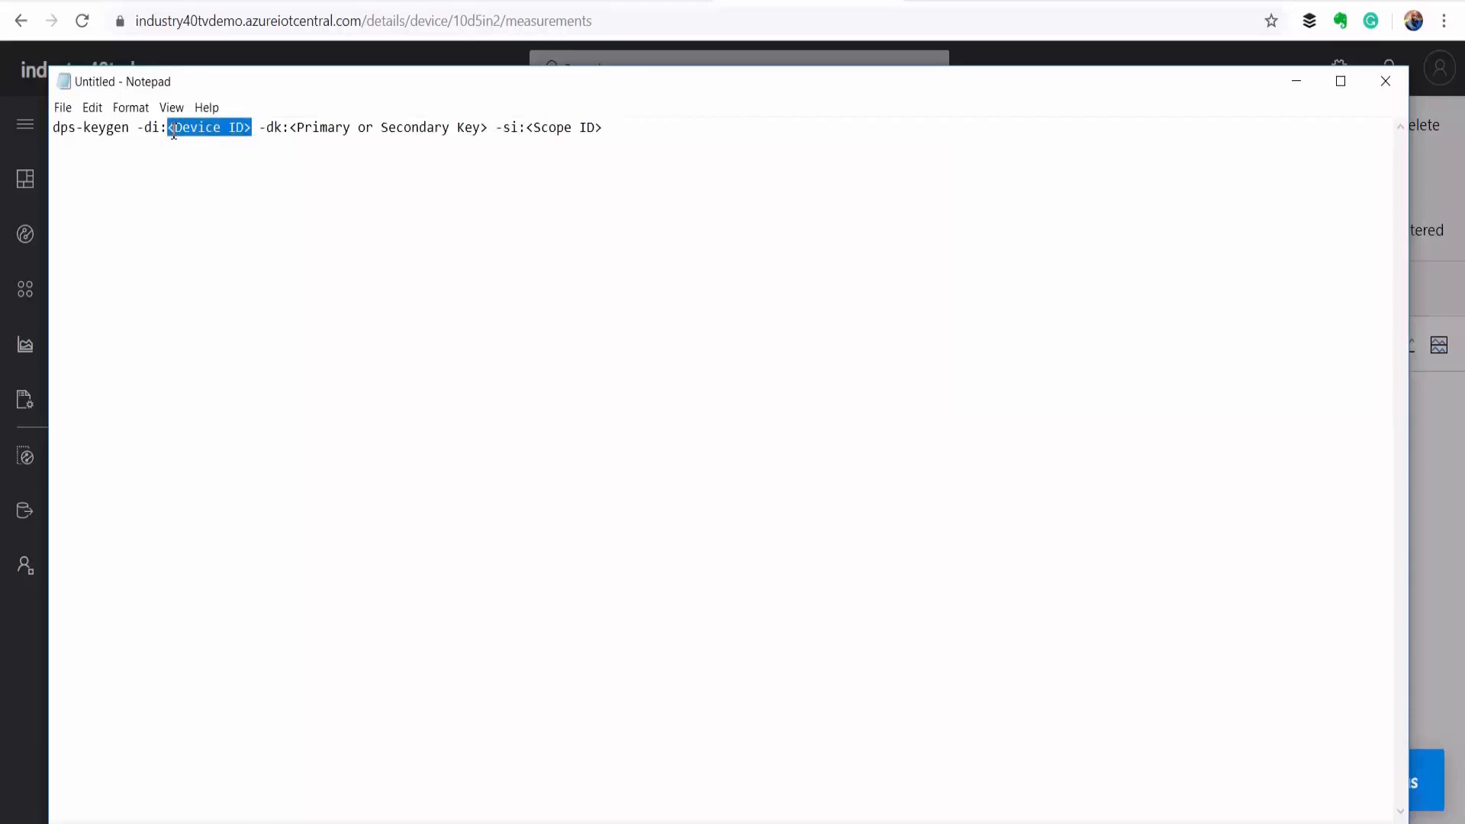
left_click_drag(488, 128, 299, 126)
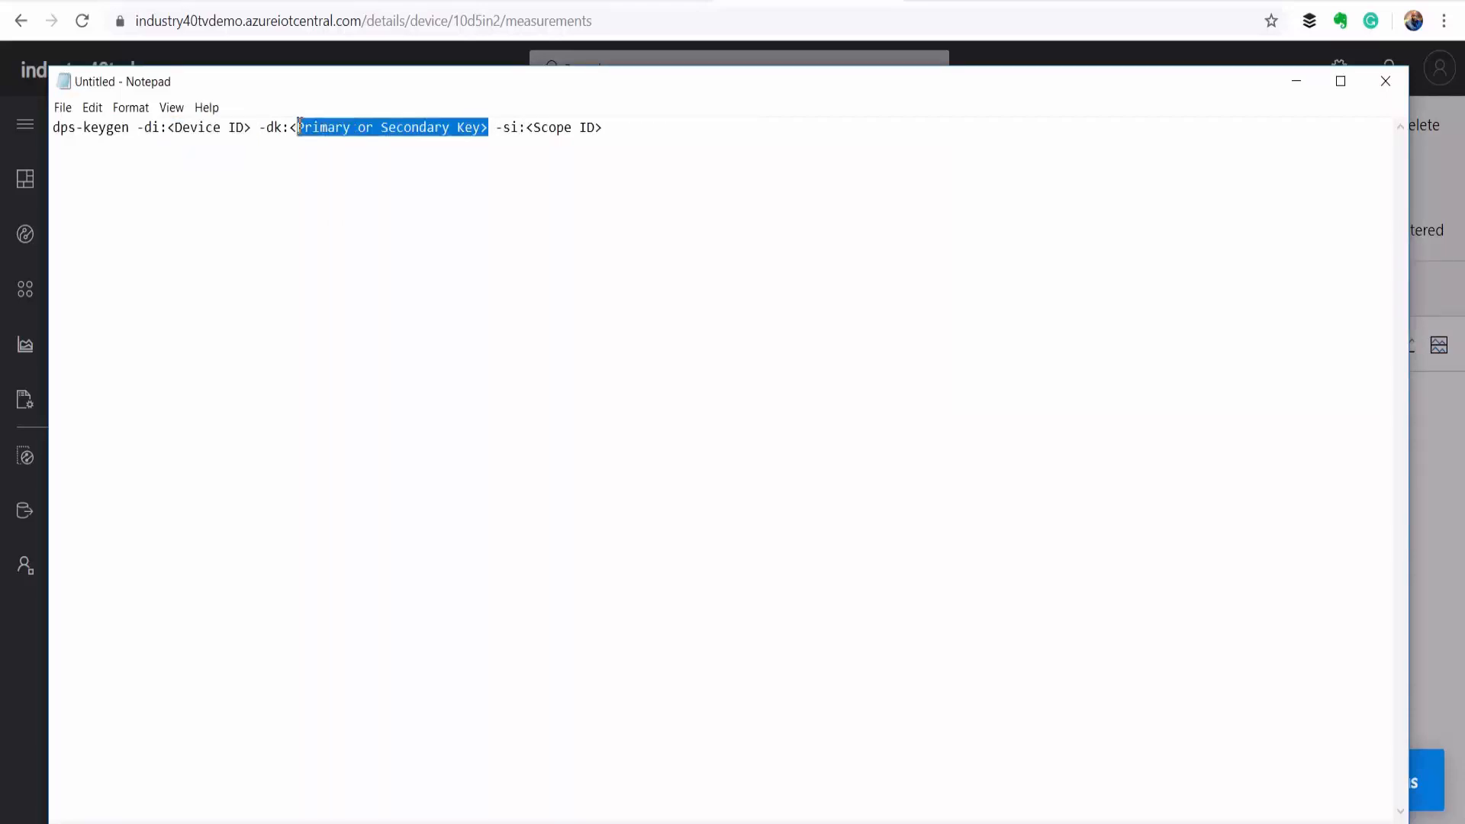
left_click_drag(605, 127, 530, 135)
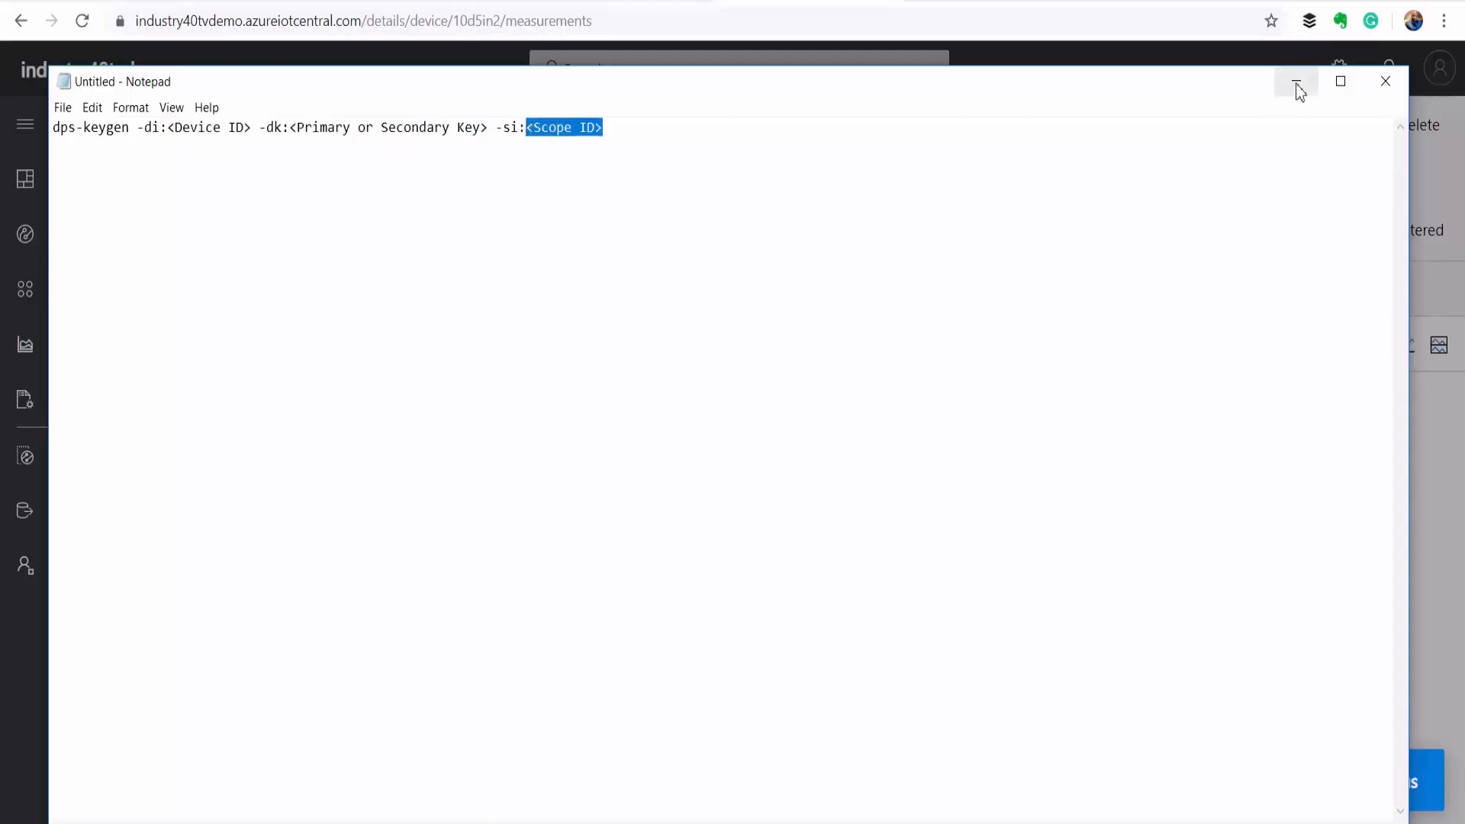
- Minimize Notepad, select the Scope ID value in the connection details, and return to Command Prompt
left_click(1296, 81)
left_click_drag(501, 211, 412, 211)
key("alt+Tab")
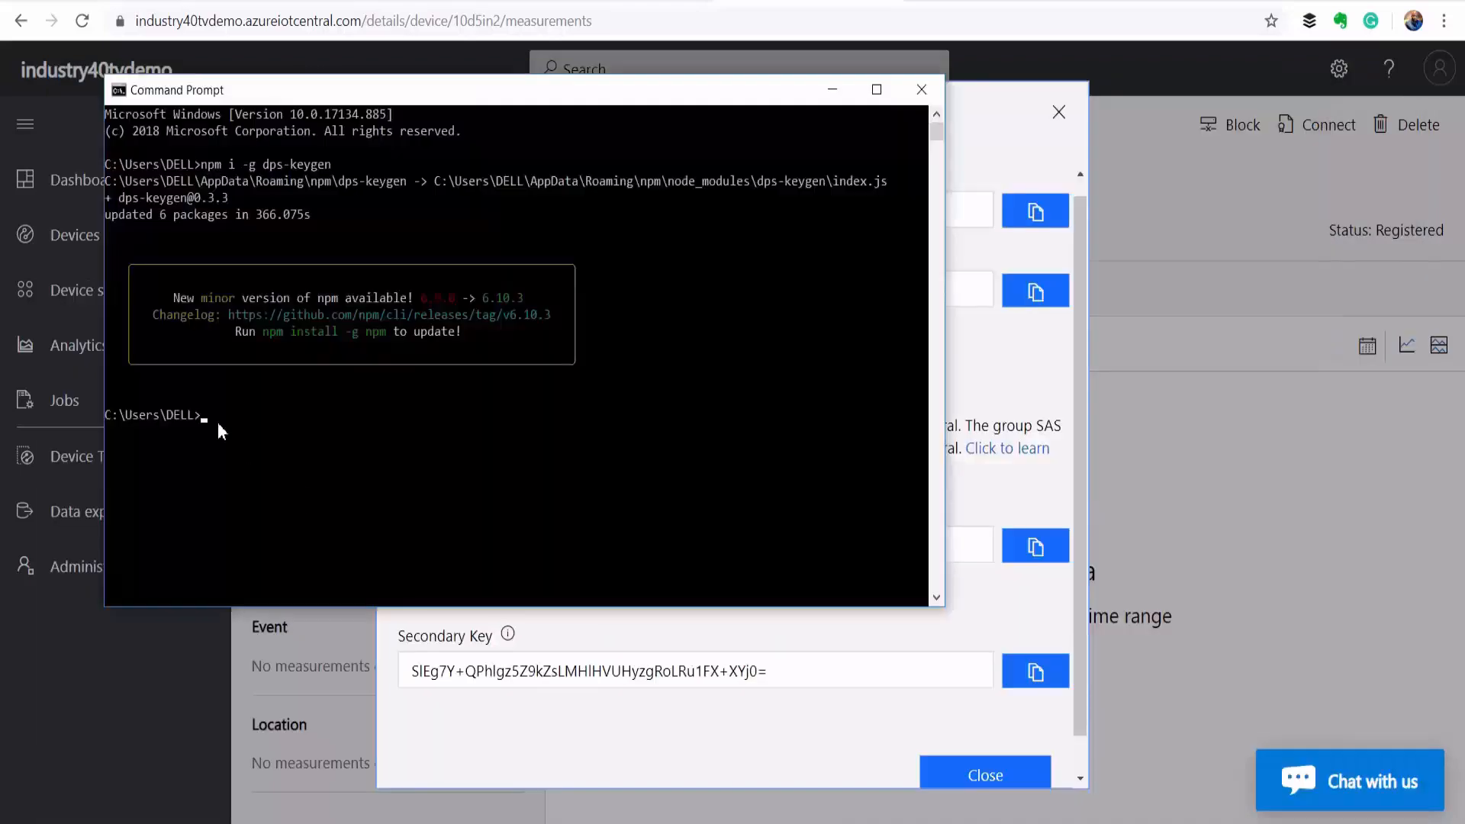
- Run the filled-in dps-keygen command and copy the generated connection string
key("ctrl+v")
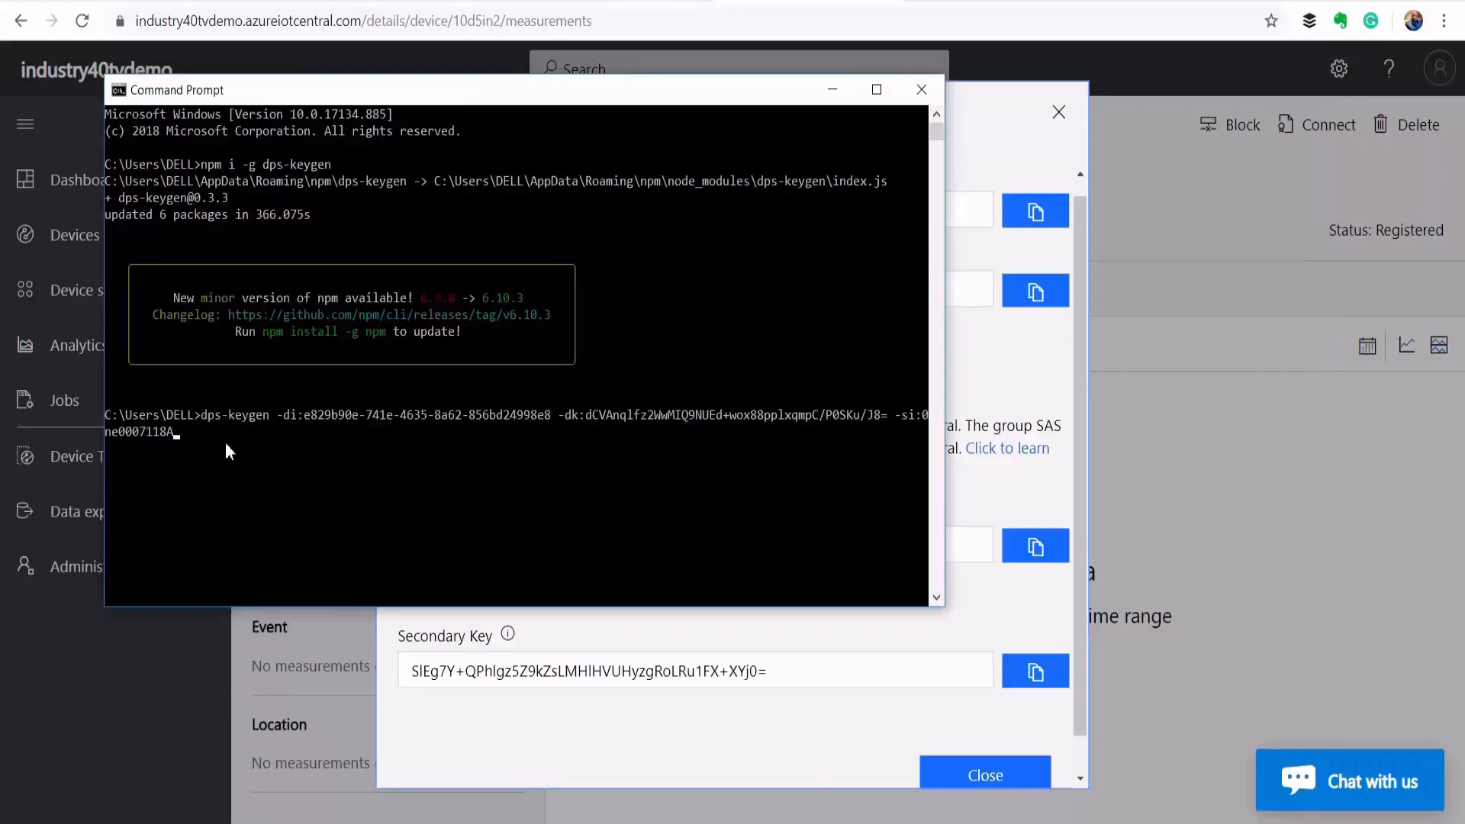
key("Return")
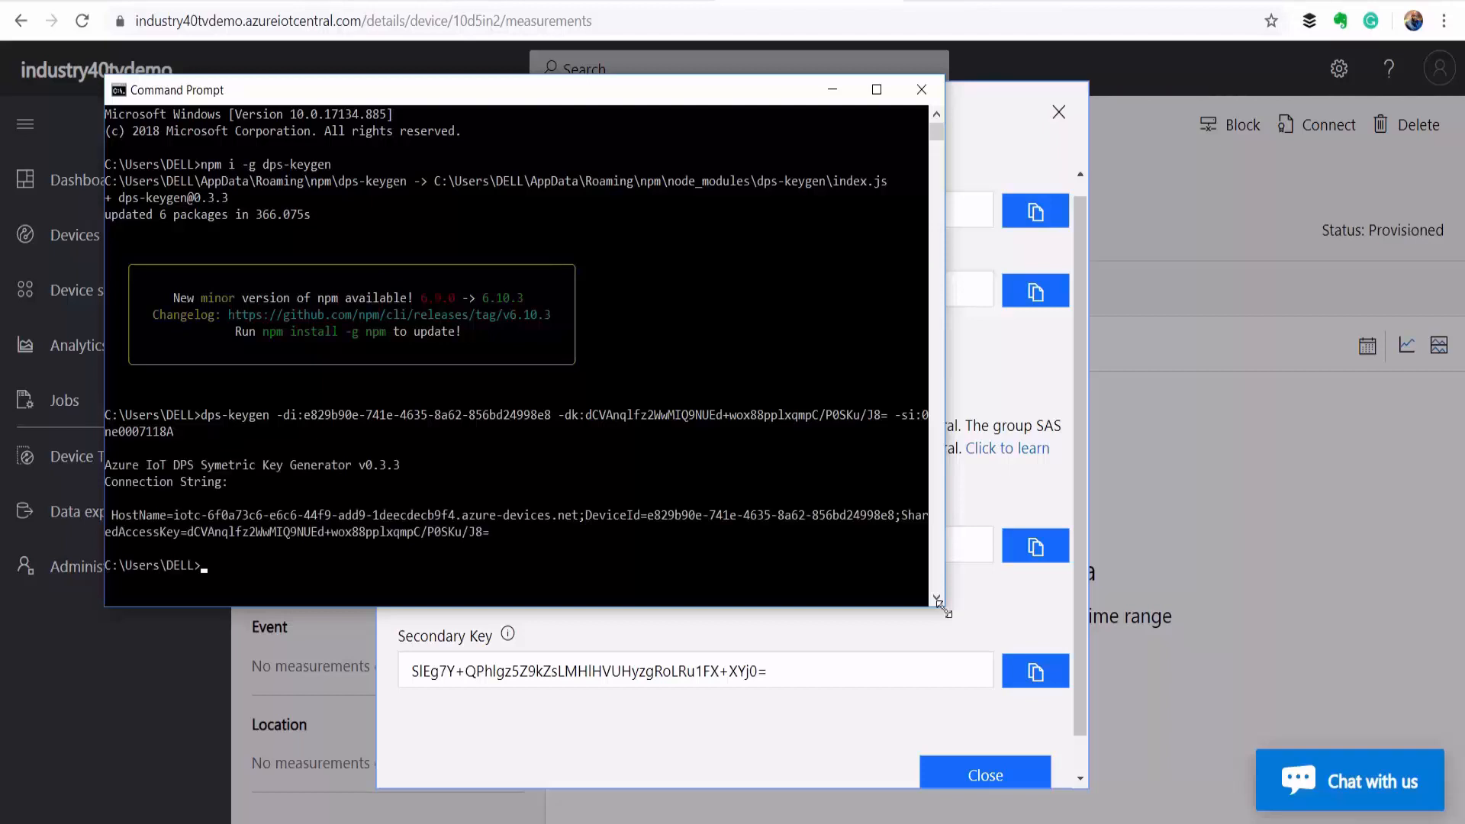
left_click_drag(944, 609, 1407, 713)
left_click_drag(1317, 499, 115, 502)
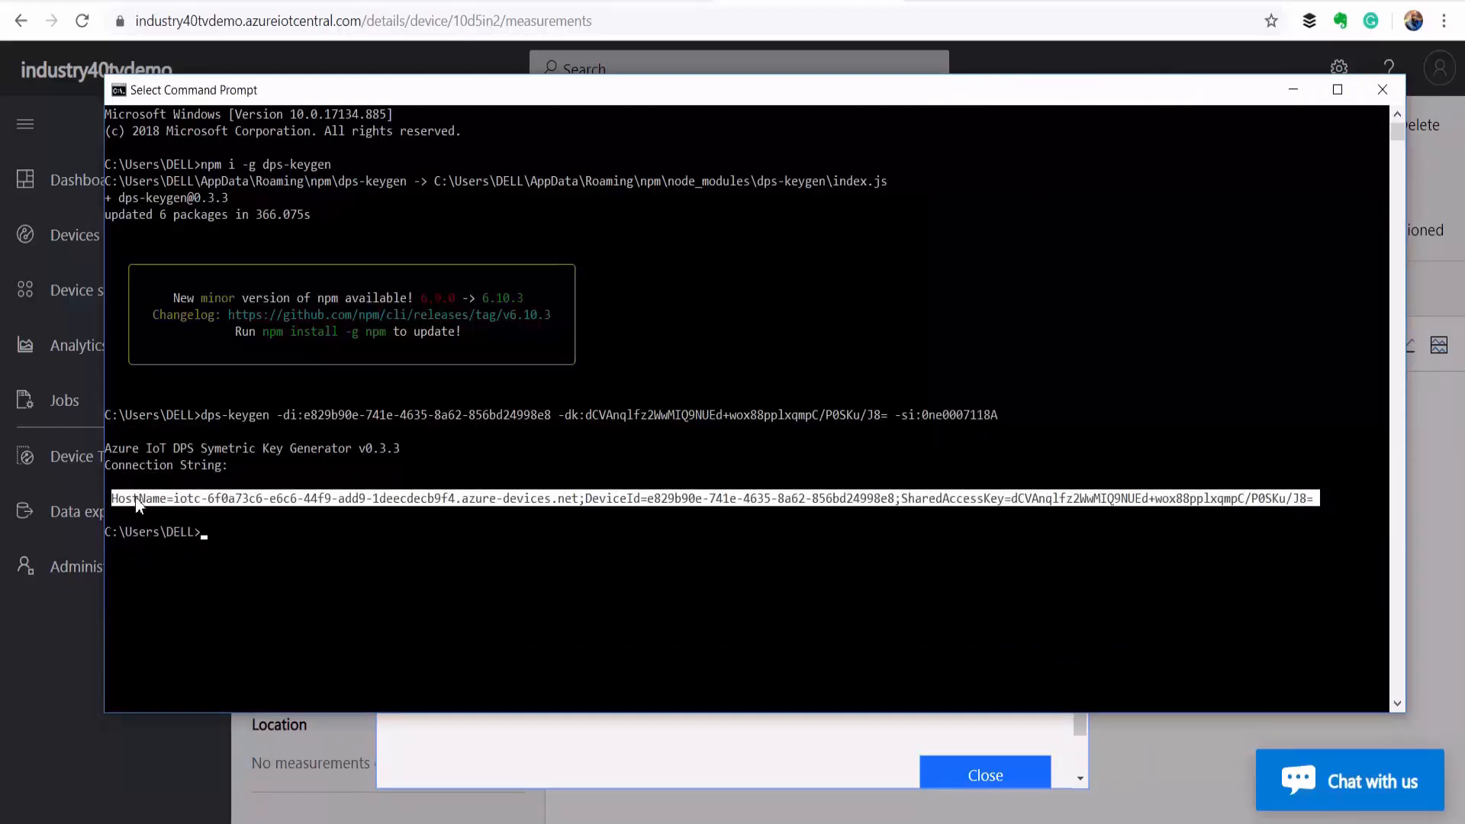
right_click(135, 496)
- Paste the connection string into the Notepad note below the dps-keygen command
key("alt+Tab")
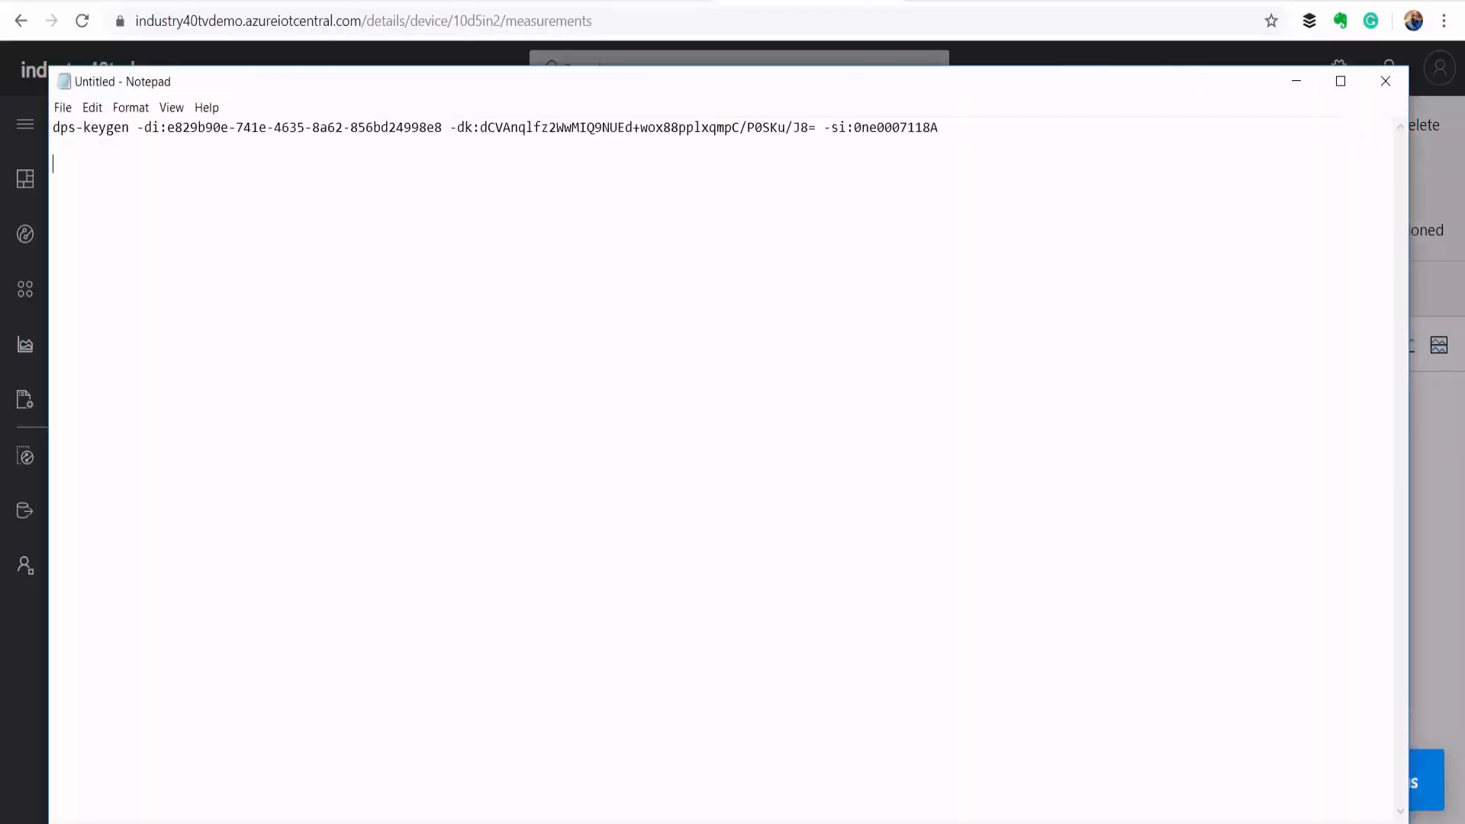
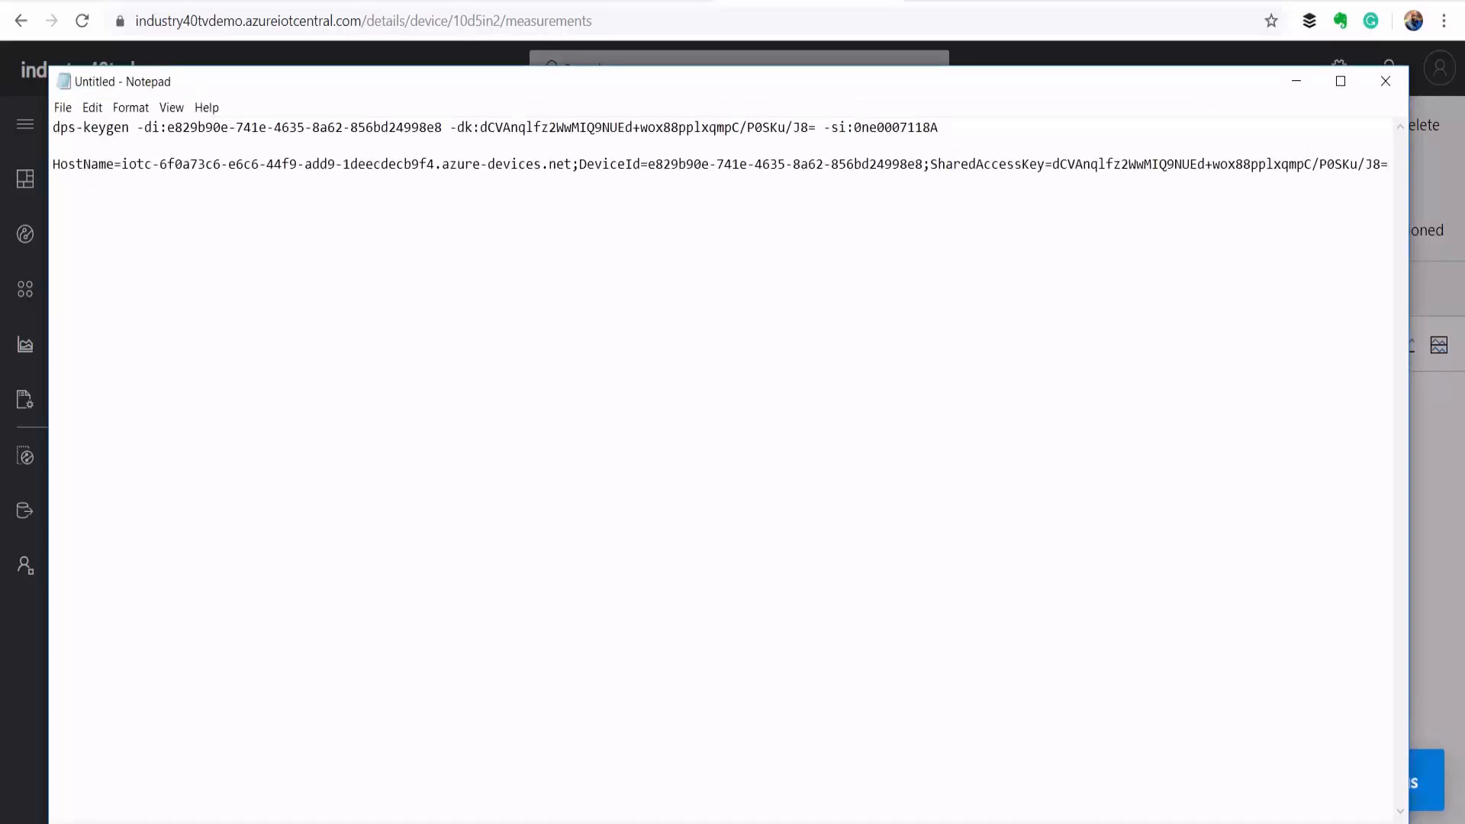
key("alt+Tab")
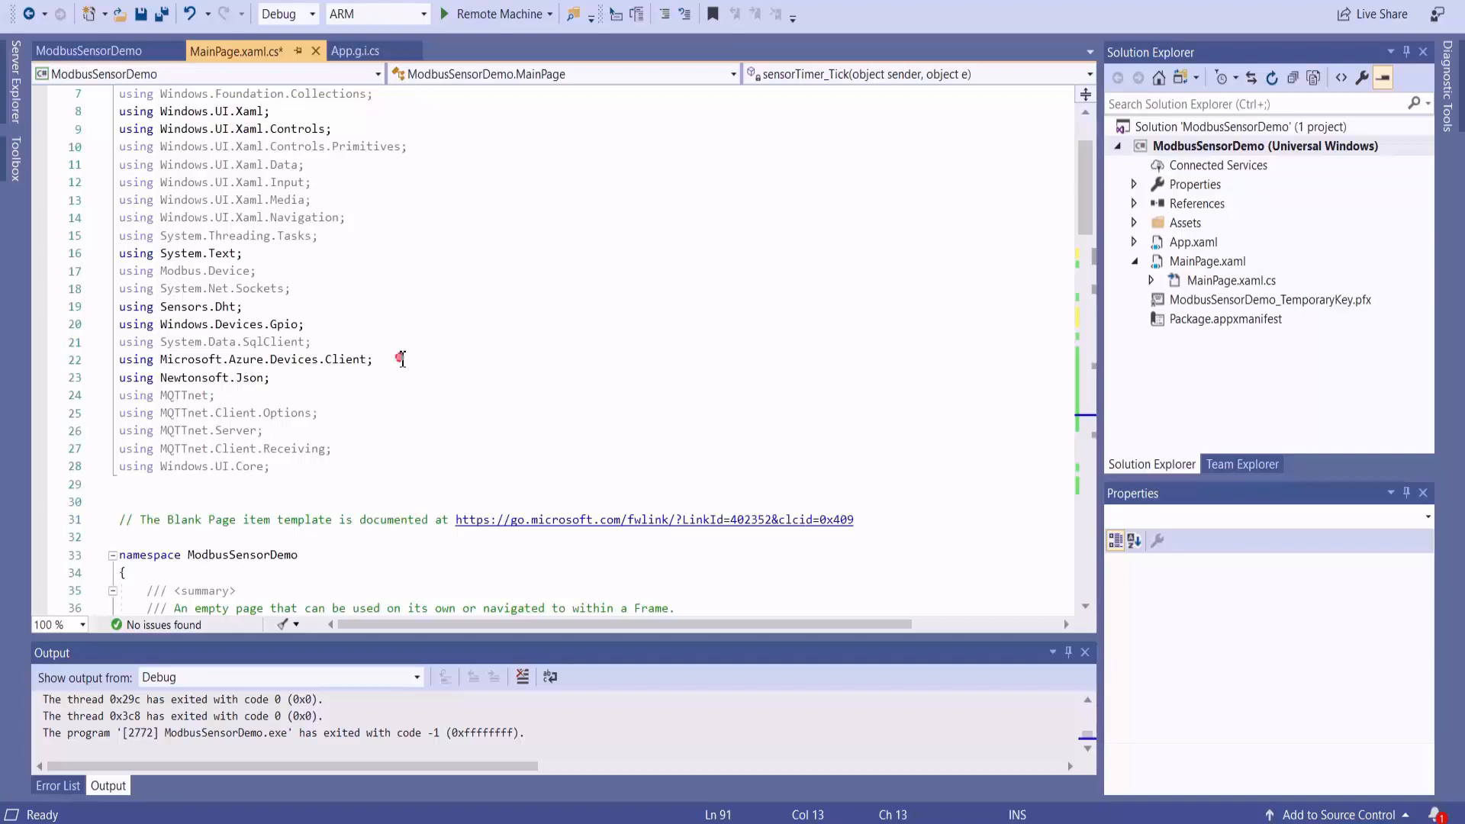
- Review the Microsoft.Azure.Devices.Client import and the deviceClient and iotCentralUri declarations
left_click_drag(403, 360, 110, 372)
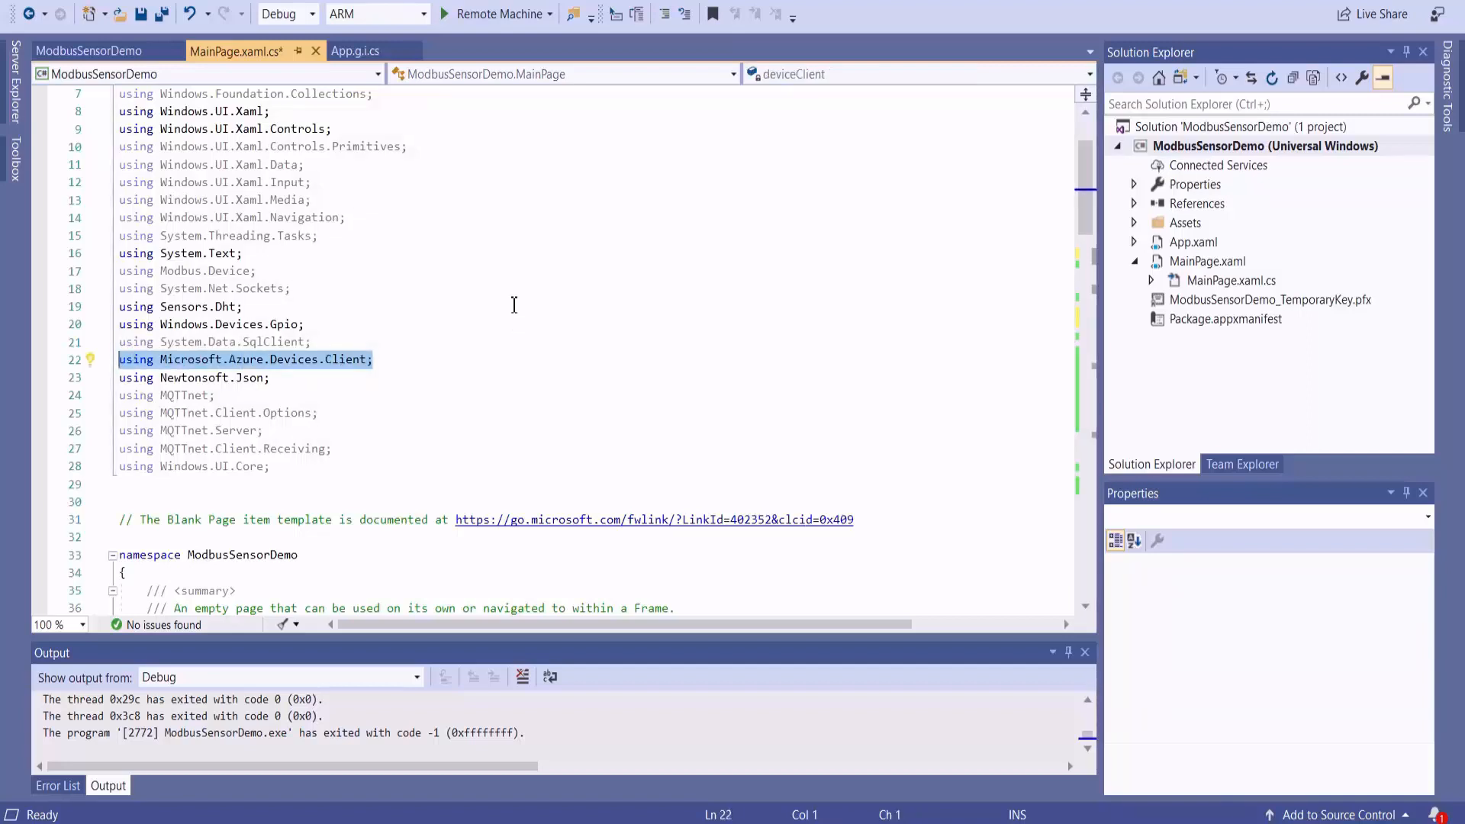
scroll(514, 304, "down", 5)
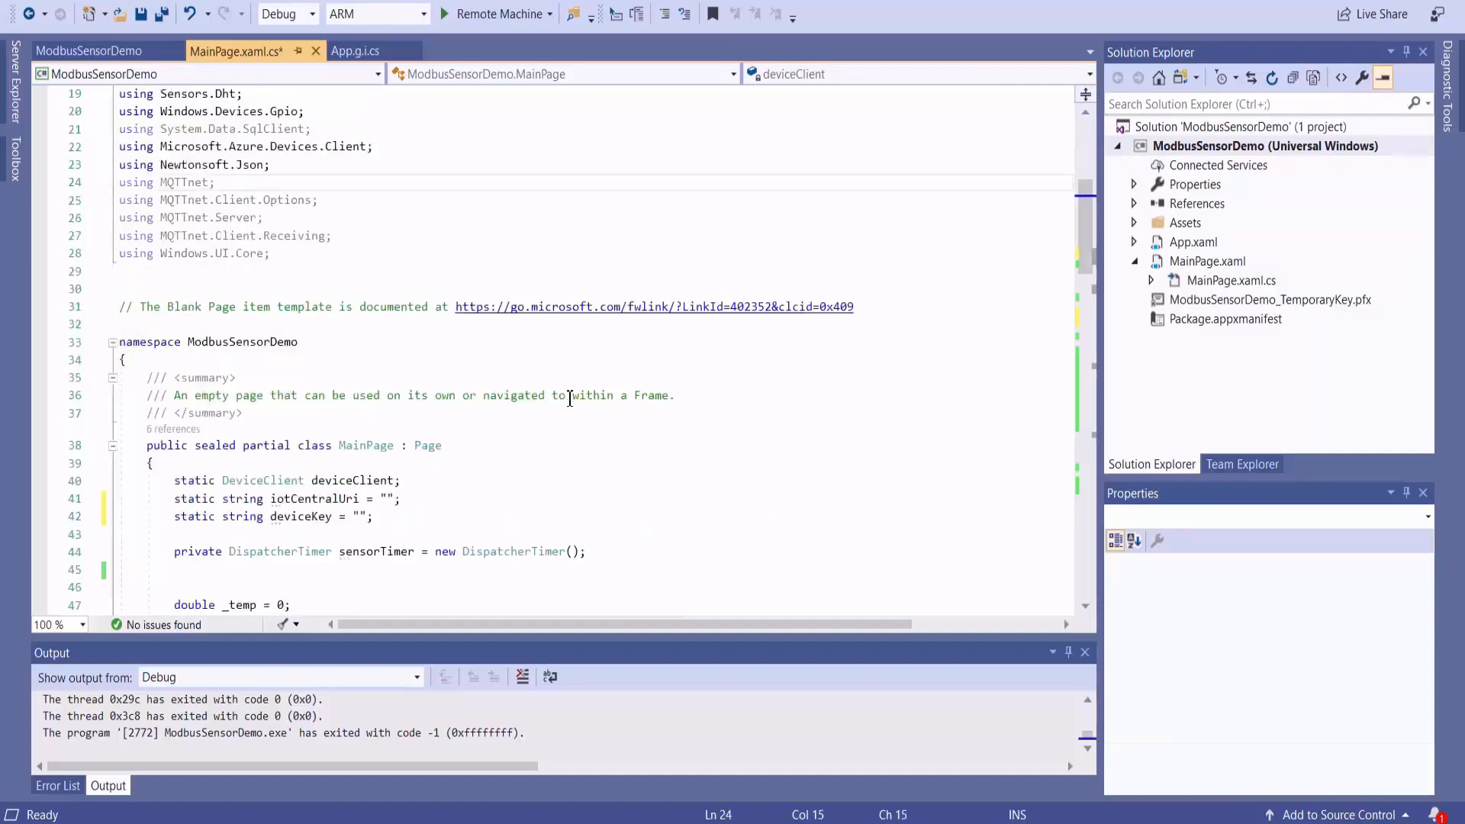
key("Down")
key("Down")
key("End")
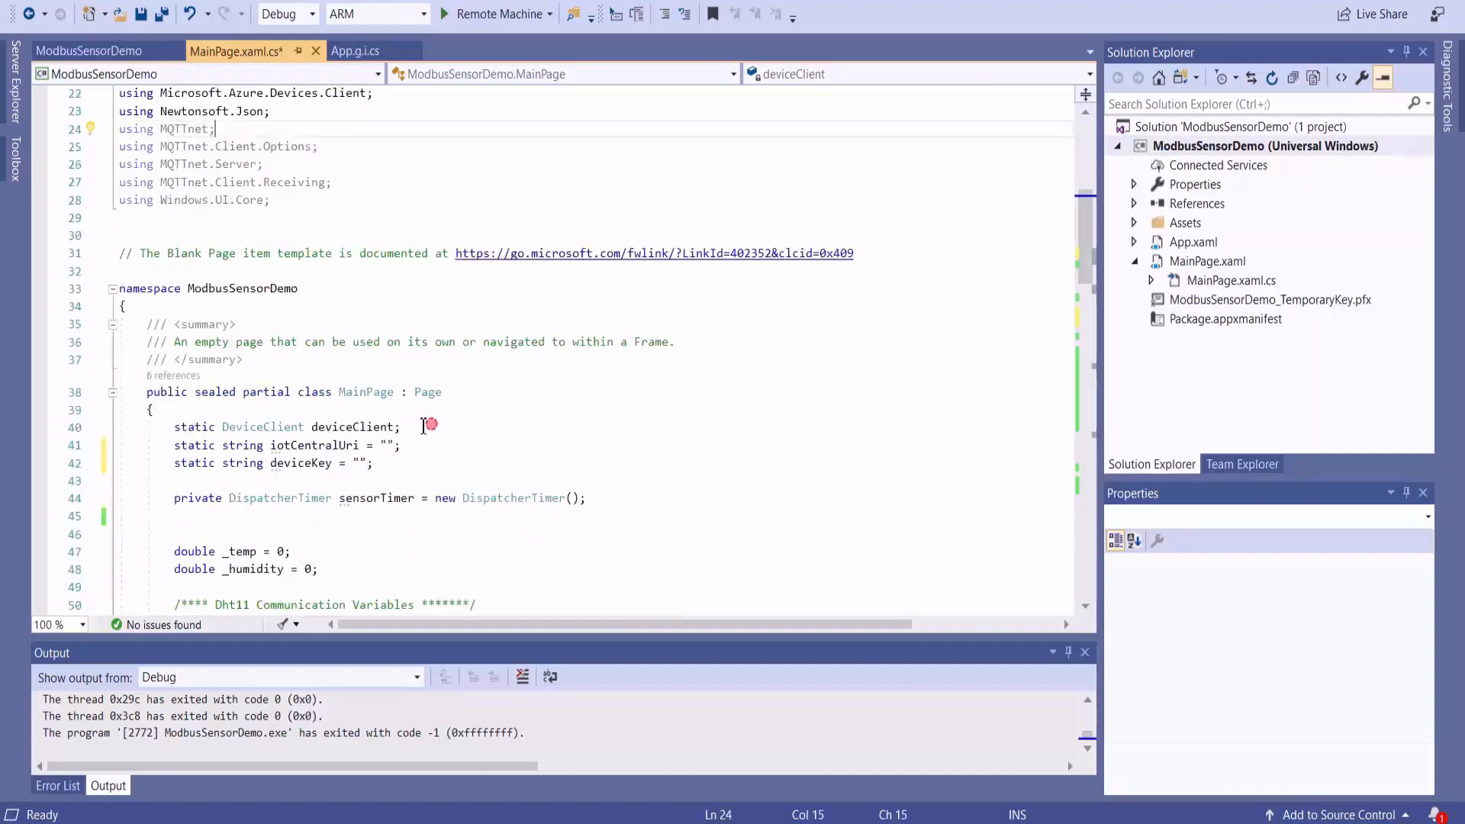
left_click_drag(425, 427, 146, 426)
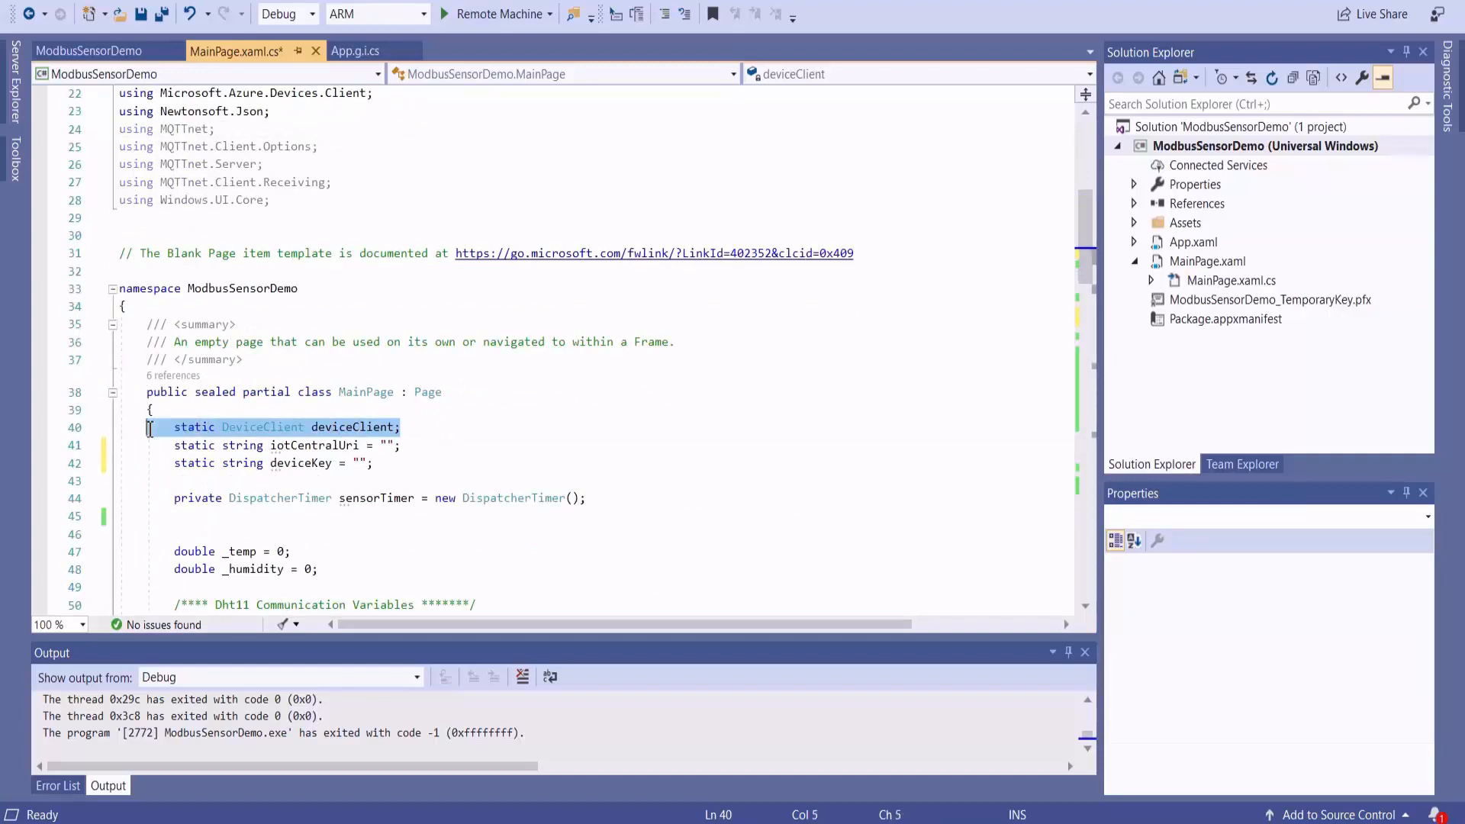
left_click_drag(401, 445, 174, 447)
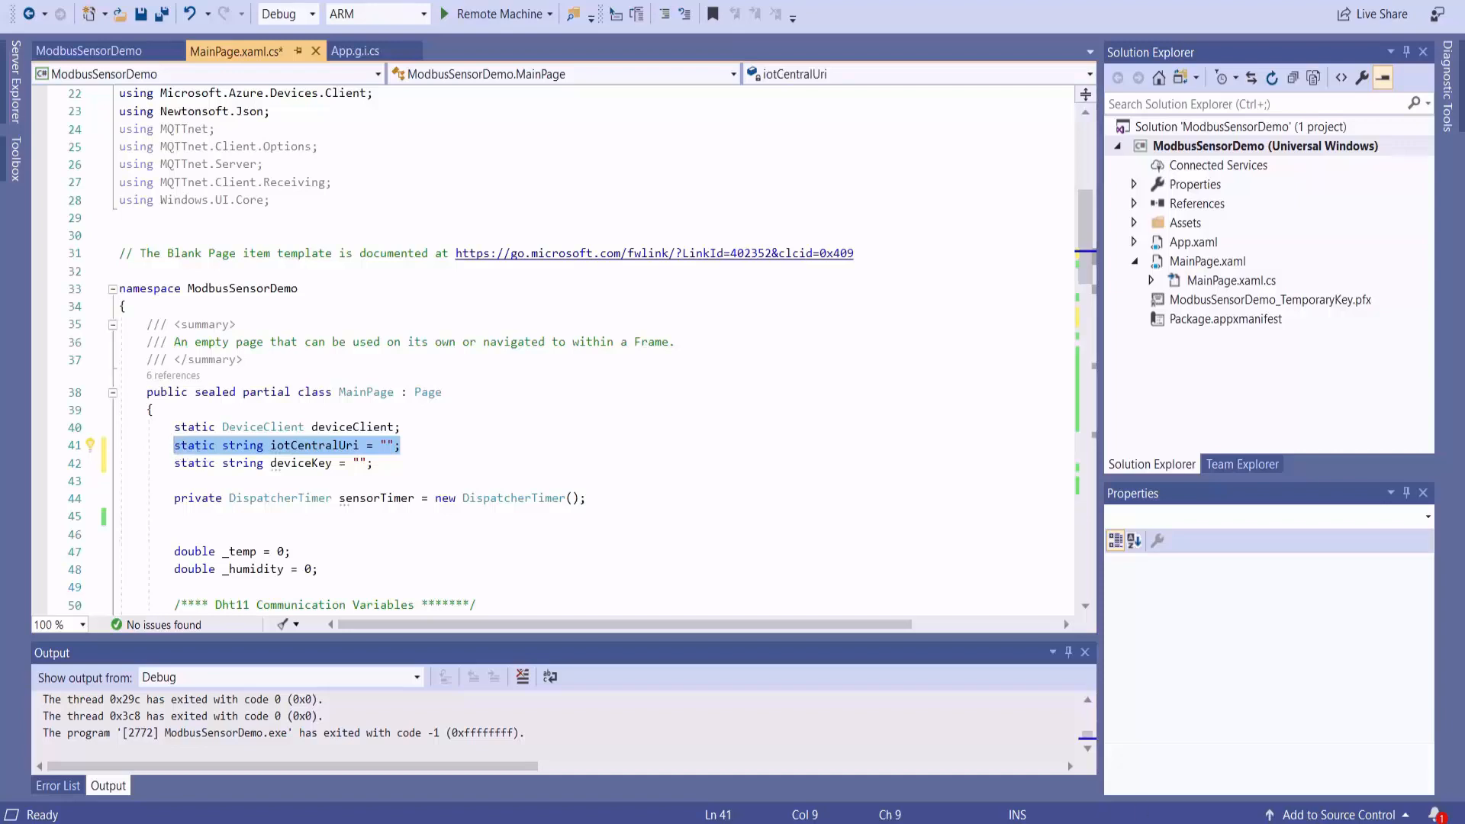
- Set iotCentralUri to the HostName value from the connection string
key("alt+Tab")
left_click(597, 289)
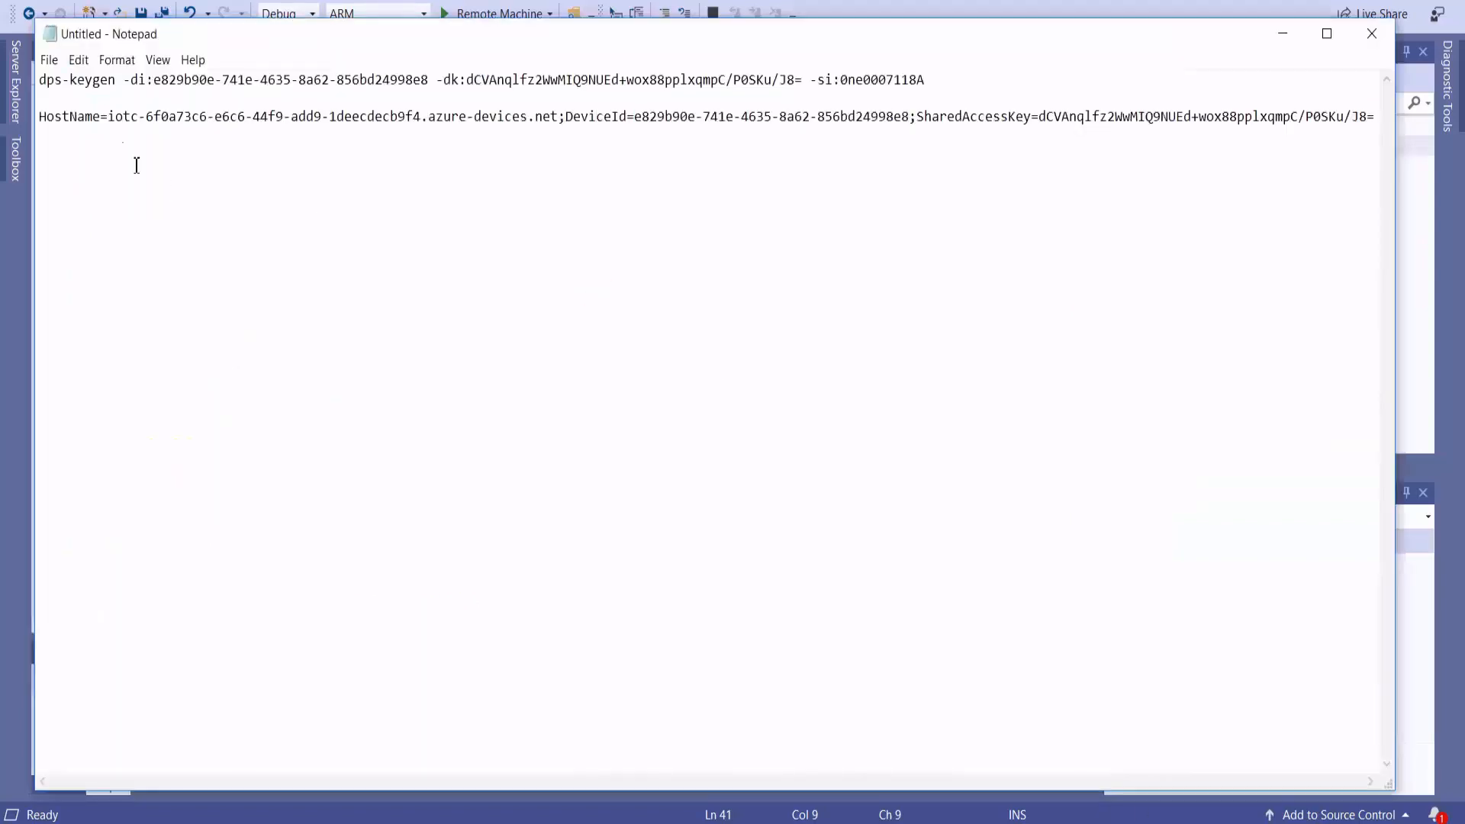
left_click_drag(113, 116, 557, 120)
key("ctrl+c")
key("alt+Tab")
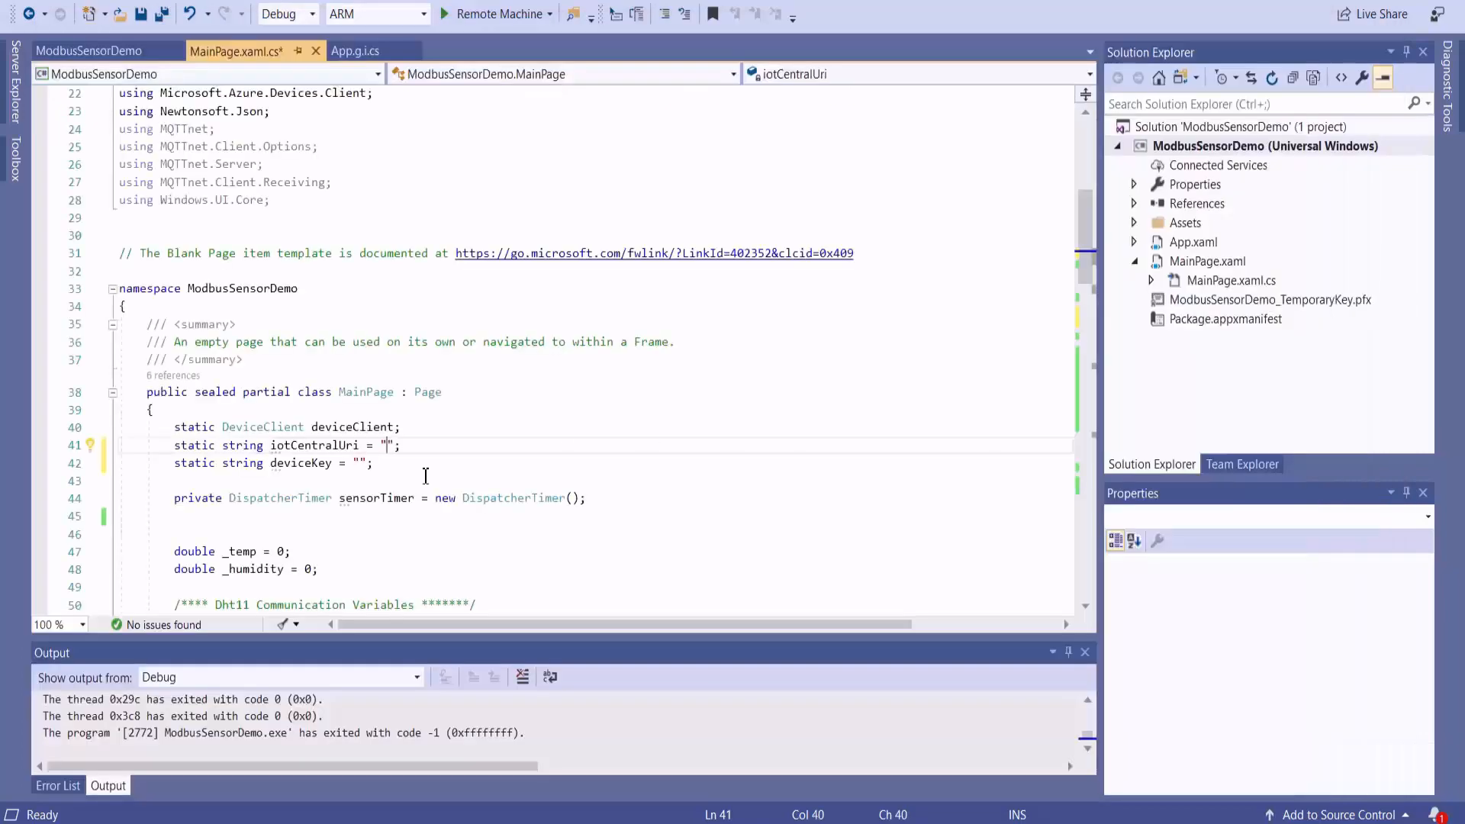
key("ctrl+v")
- Set deviceKey to the device's SharedAccessKey from the connection string
left_click_drag(382, 465, 171, 470)
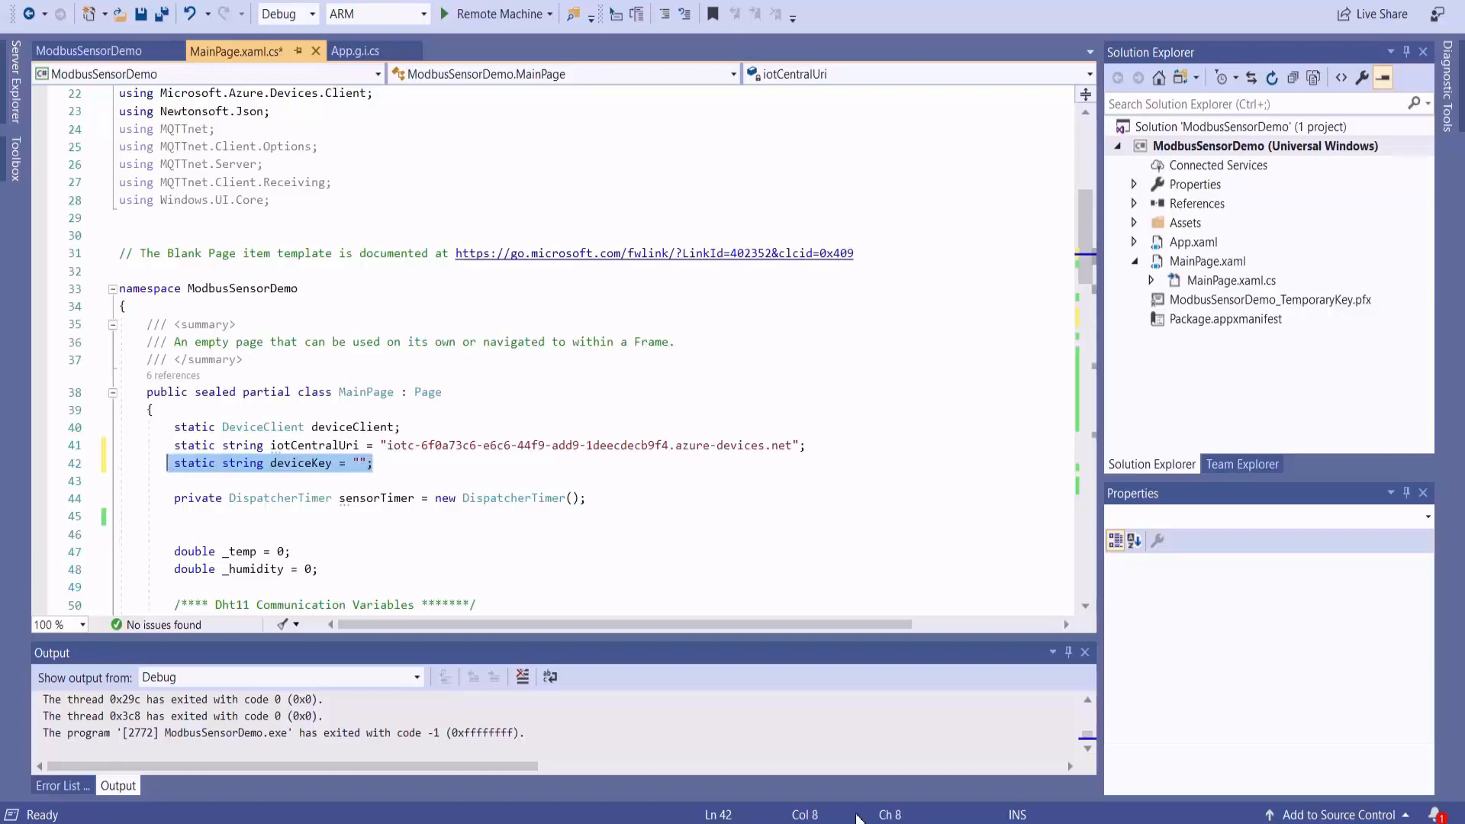
key("alt+Tab")
left_click_drag(1375, 116, 1040, 116)
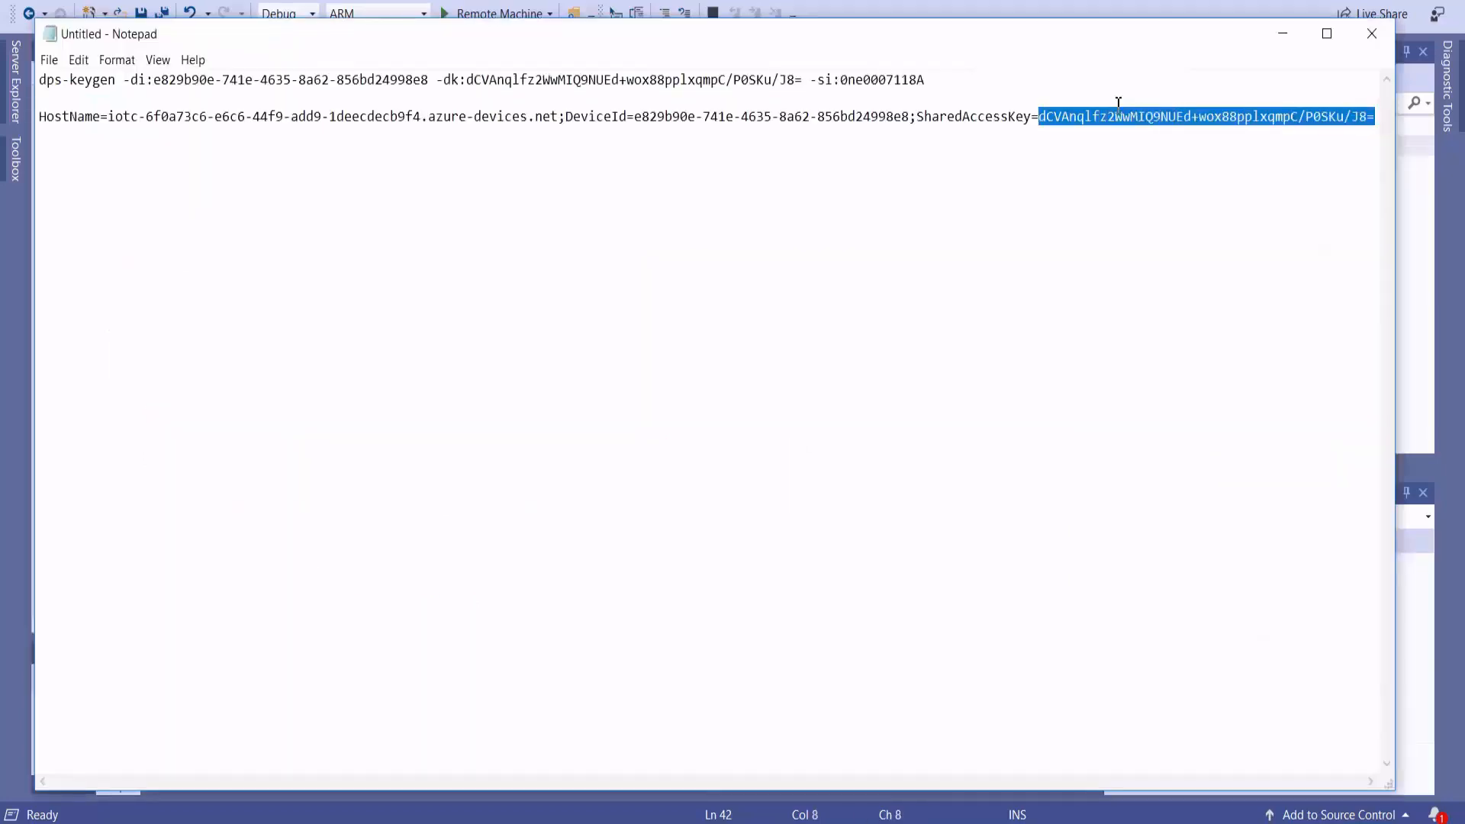
key("ctrl+c")
key("alt+Tab")
key("ctrl+v")
- Fill the constructor's empty first argument on line 59 with the DeviceId
scroll(531, 464, "down", 6)
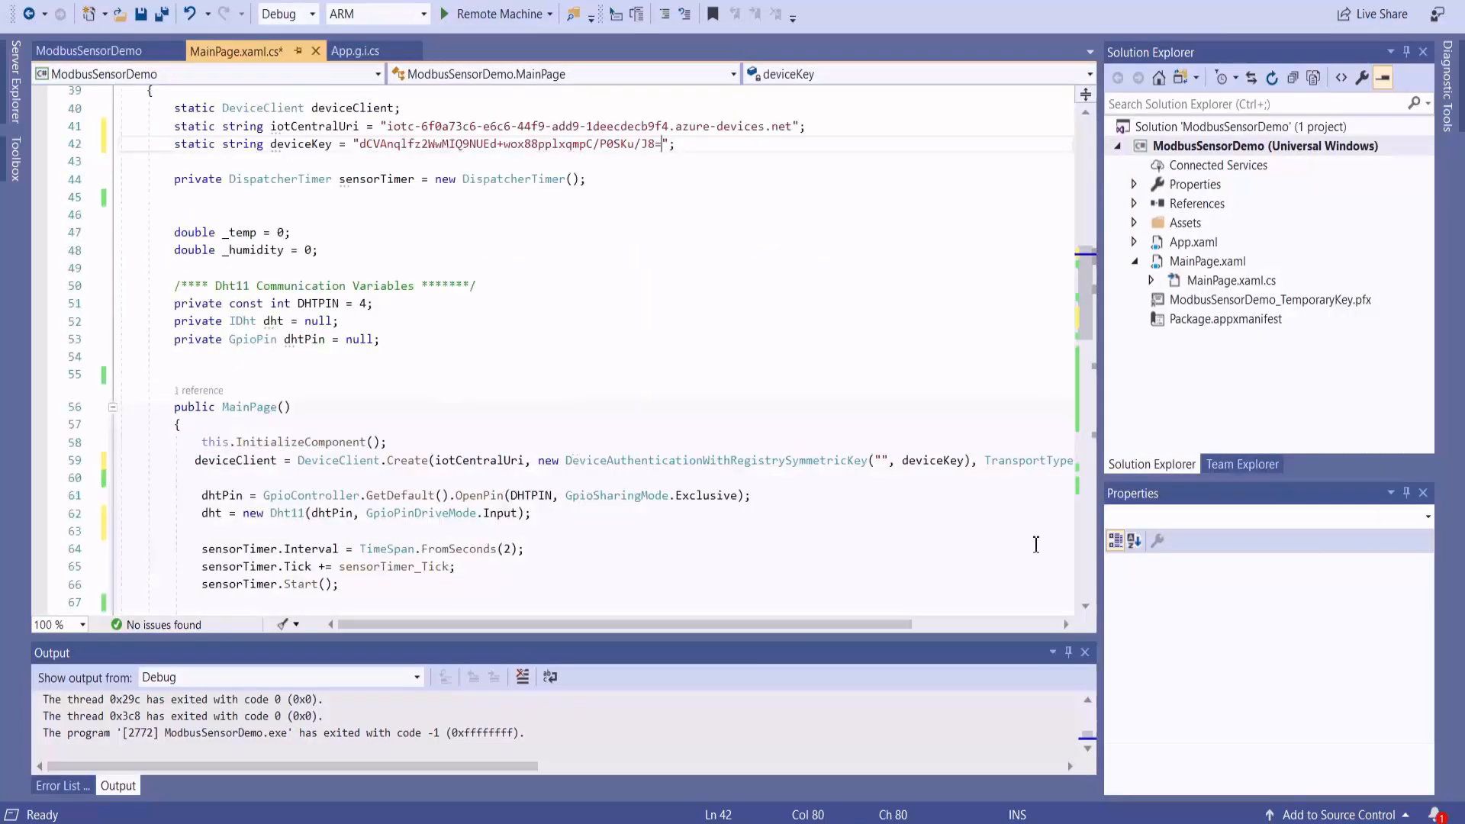
left_click(883, 461)
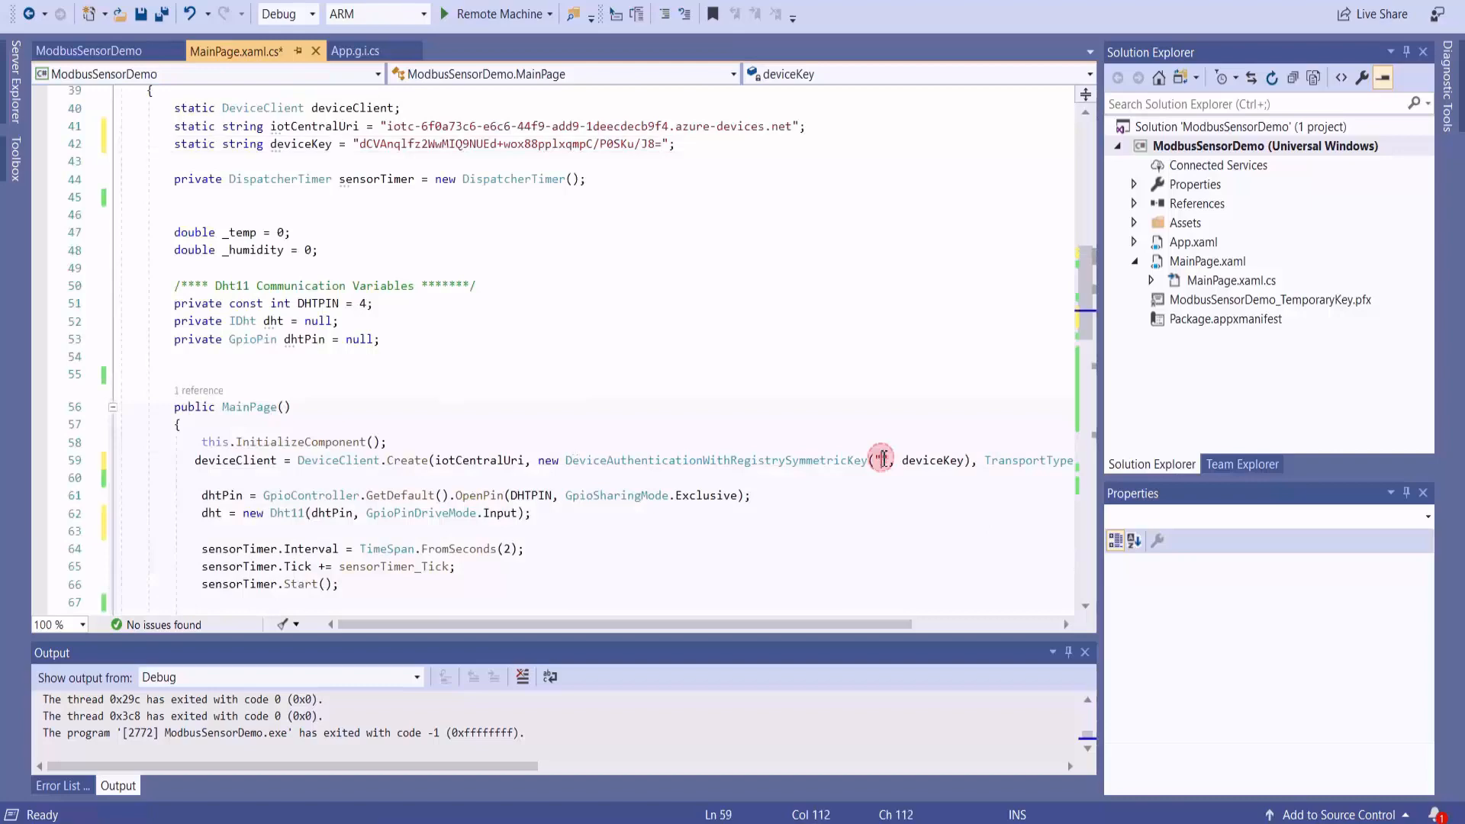
key("alt+Tab")
left_click_drag(627, 119, 919, 122)
key("alt+Tab")
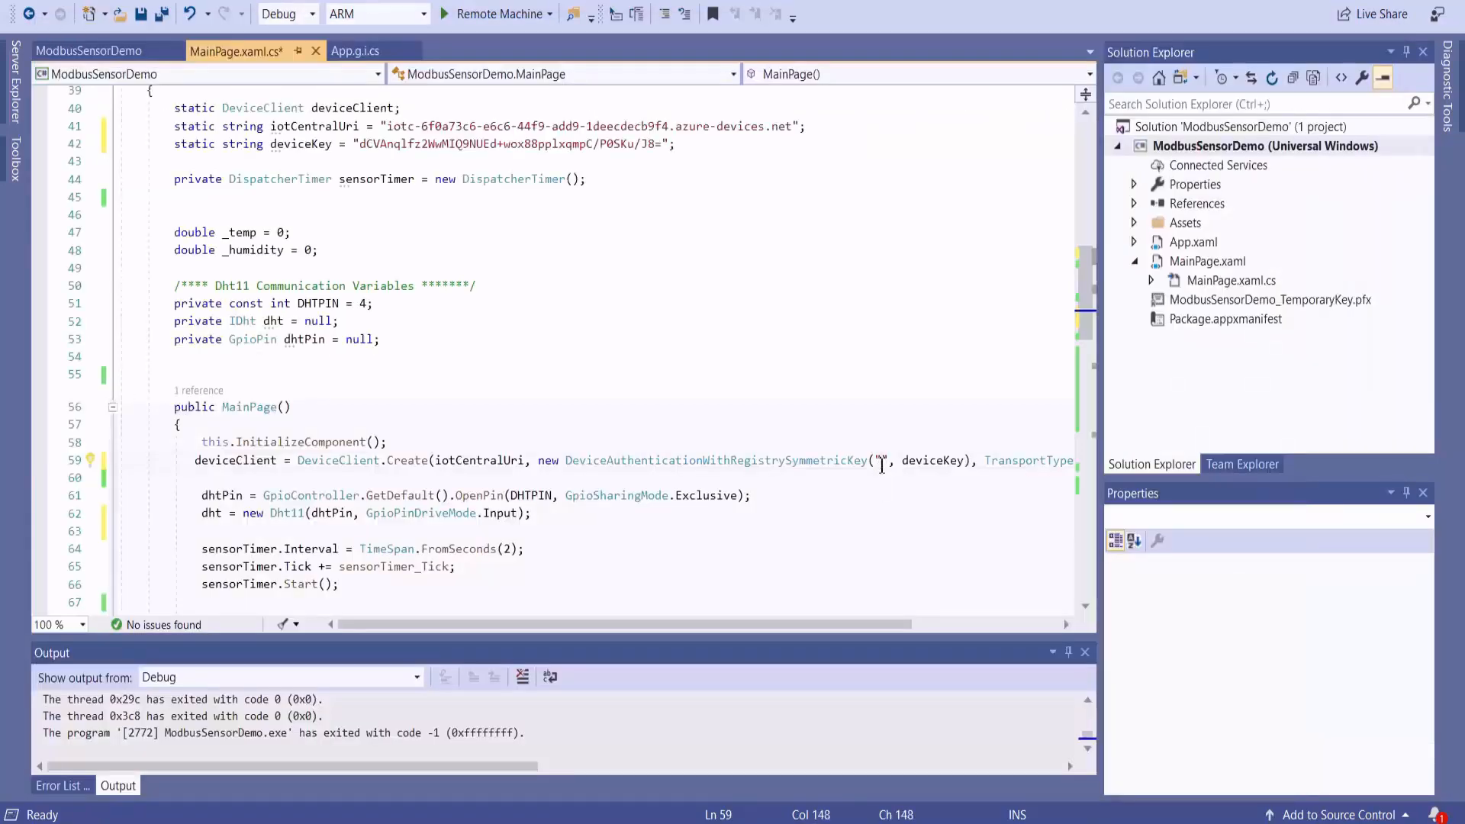
key("ctrl+v")
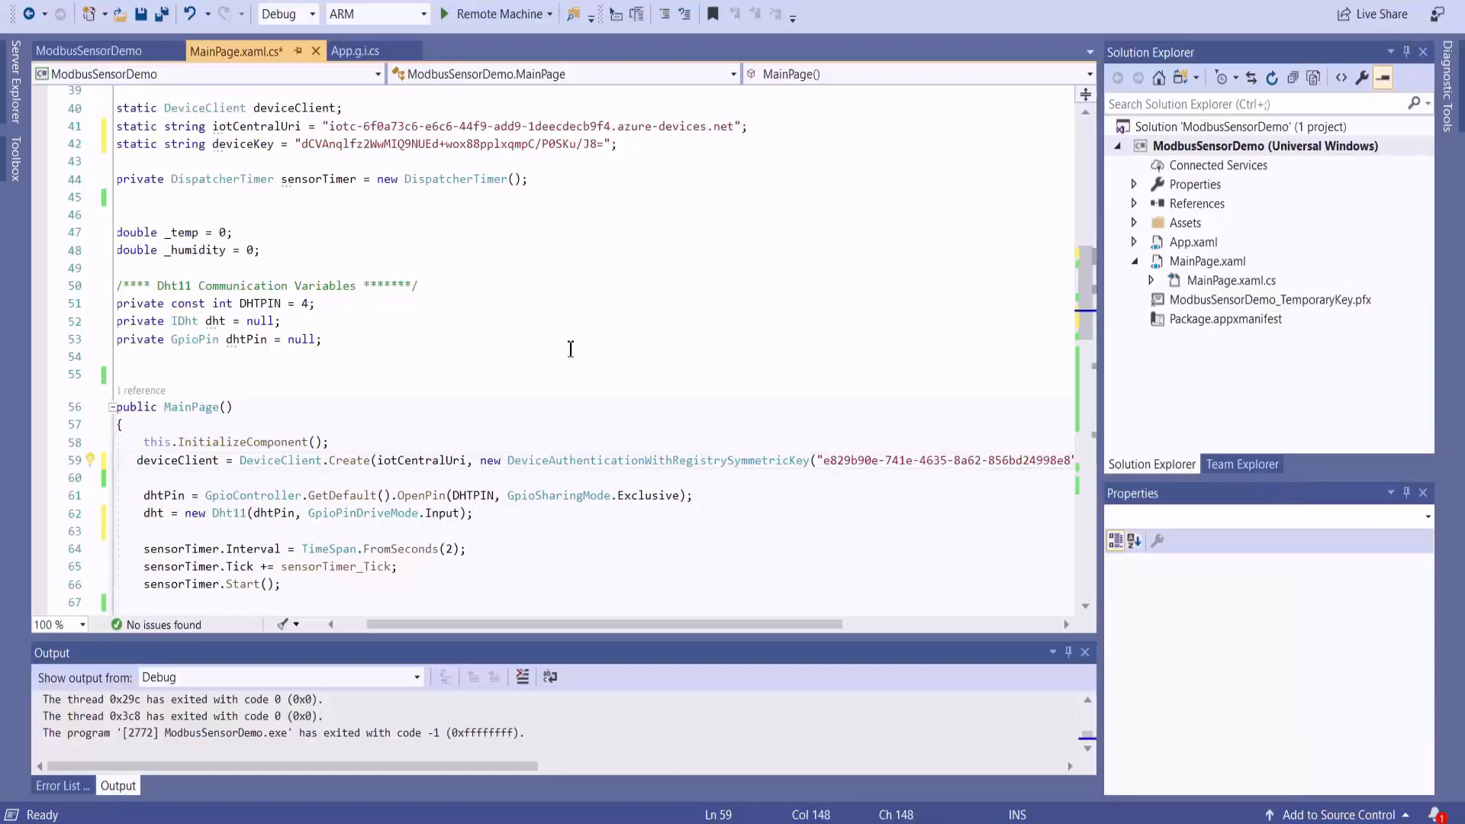
- Review the using Sensors.Dht directive, the timer setup lines 64-66 and the telemetry data object
scroll(571, 349, "up", 11)
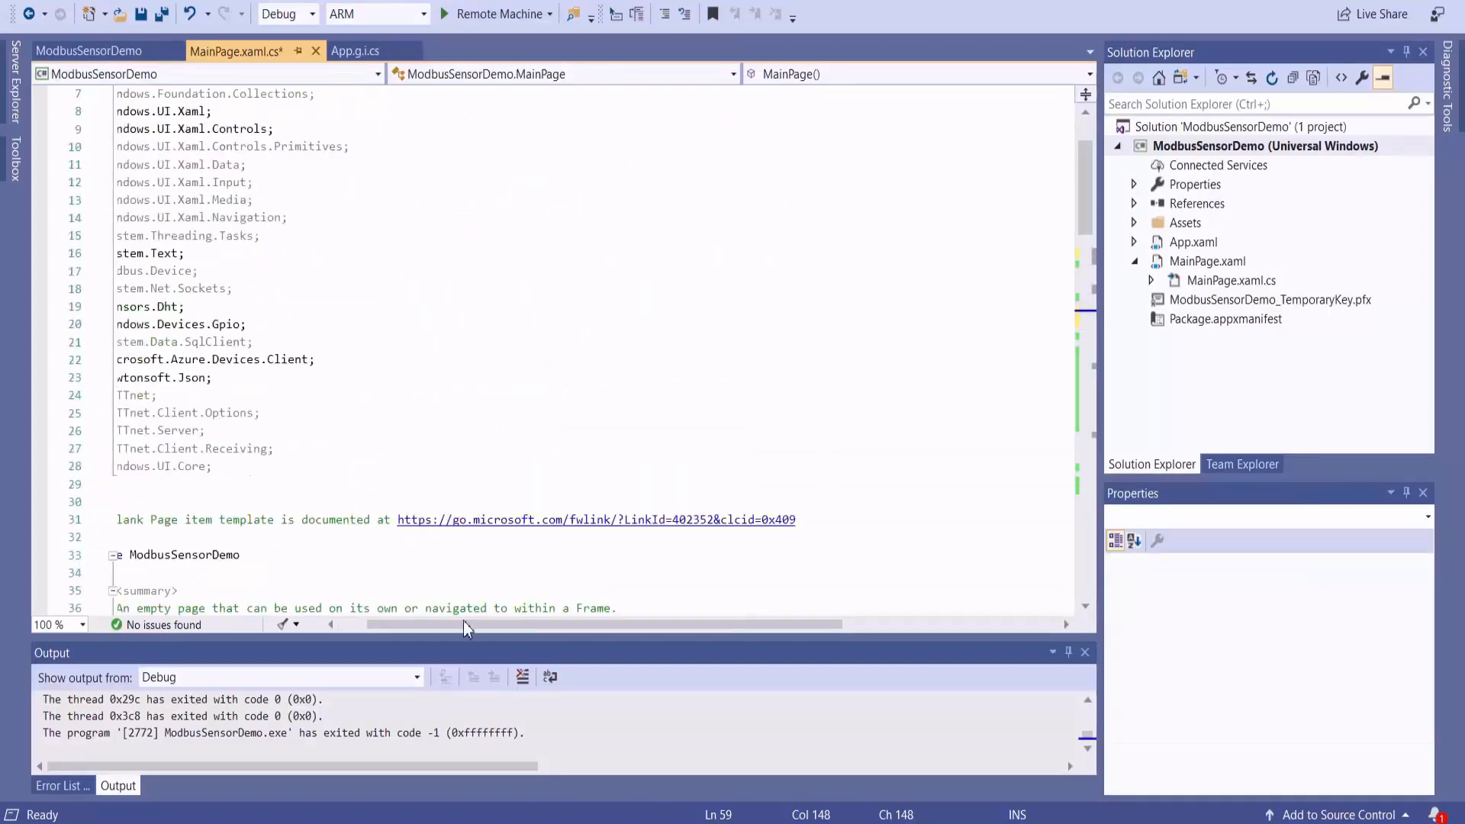
left_click_drag(464, 627, 436, 626)
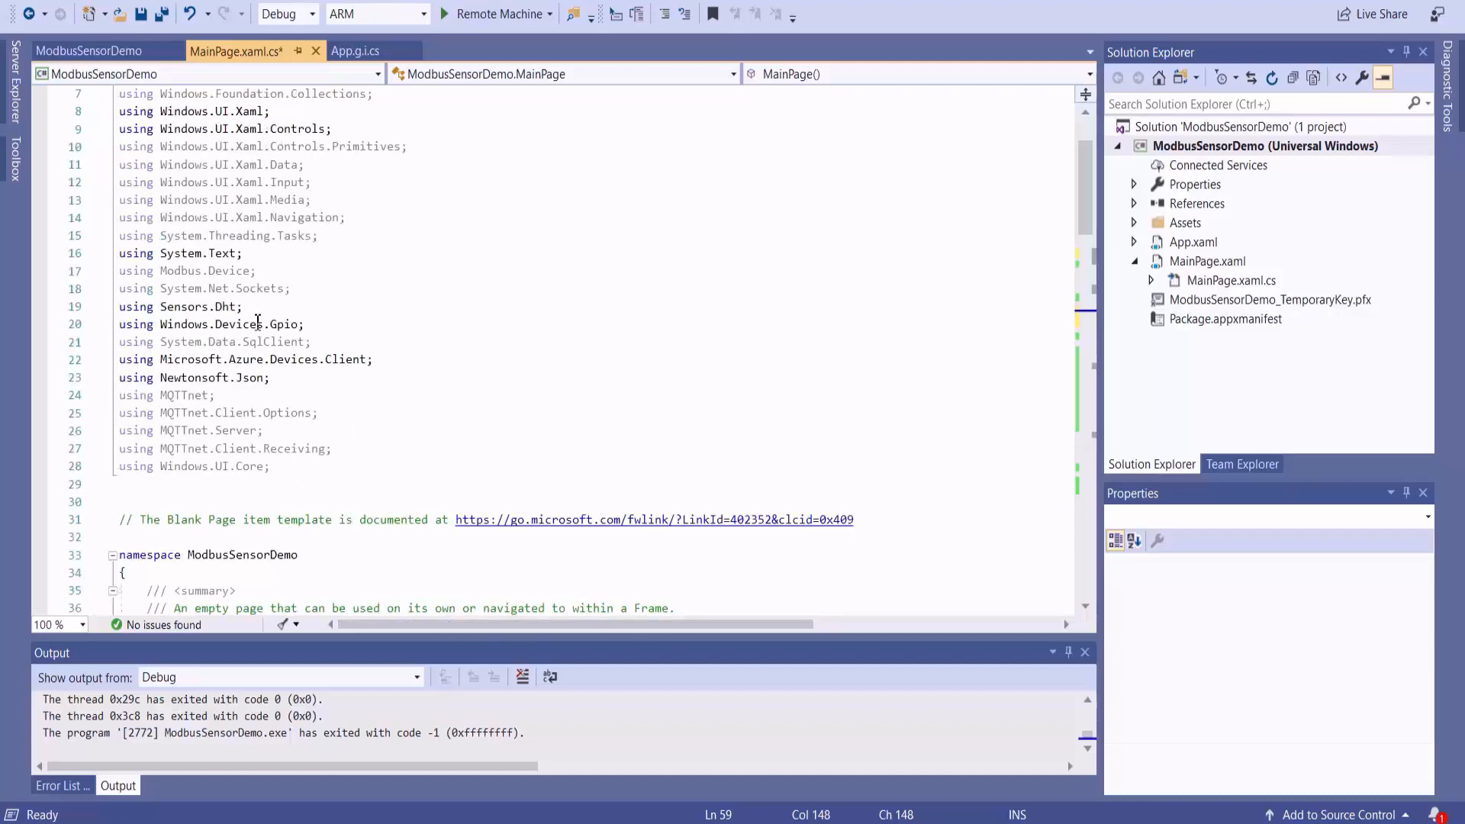
left_click_drag(244, 306, 106, 313)
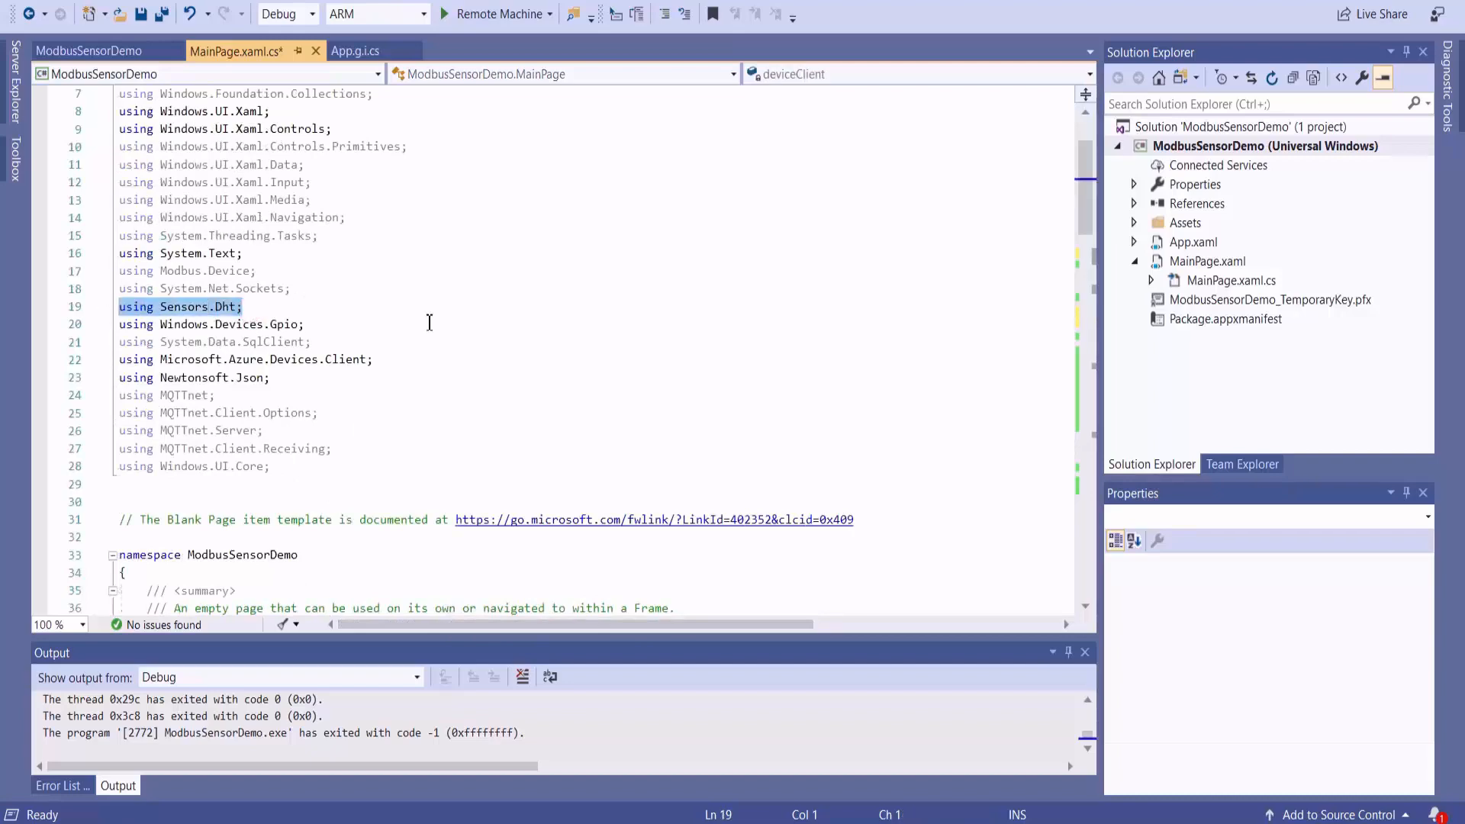
scroll(528, 334, "down", 5)
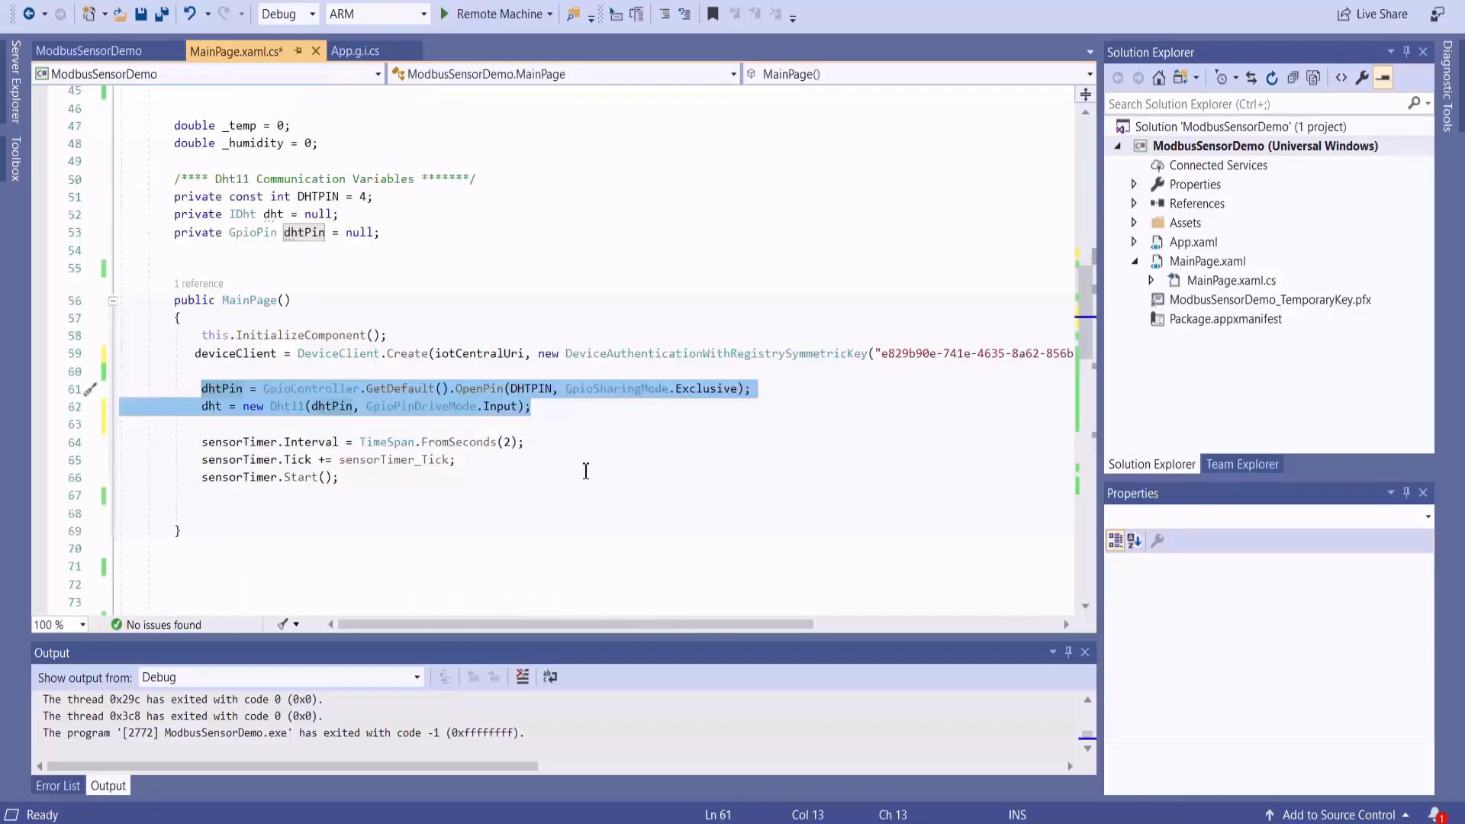
left_click(380, 480)
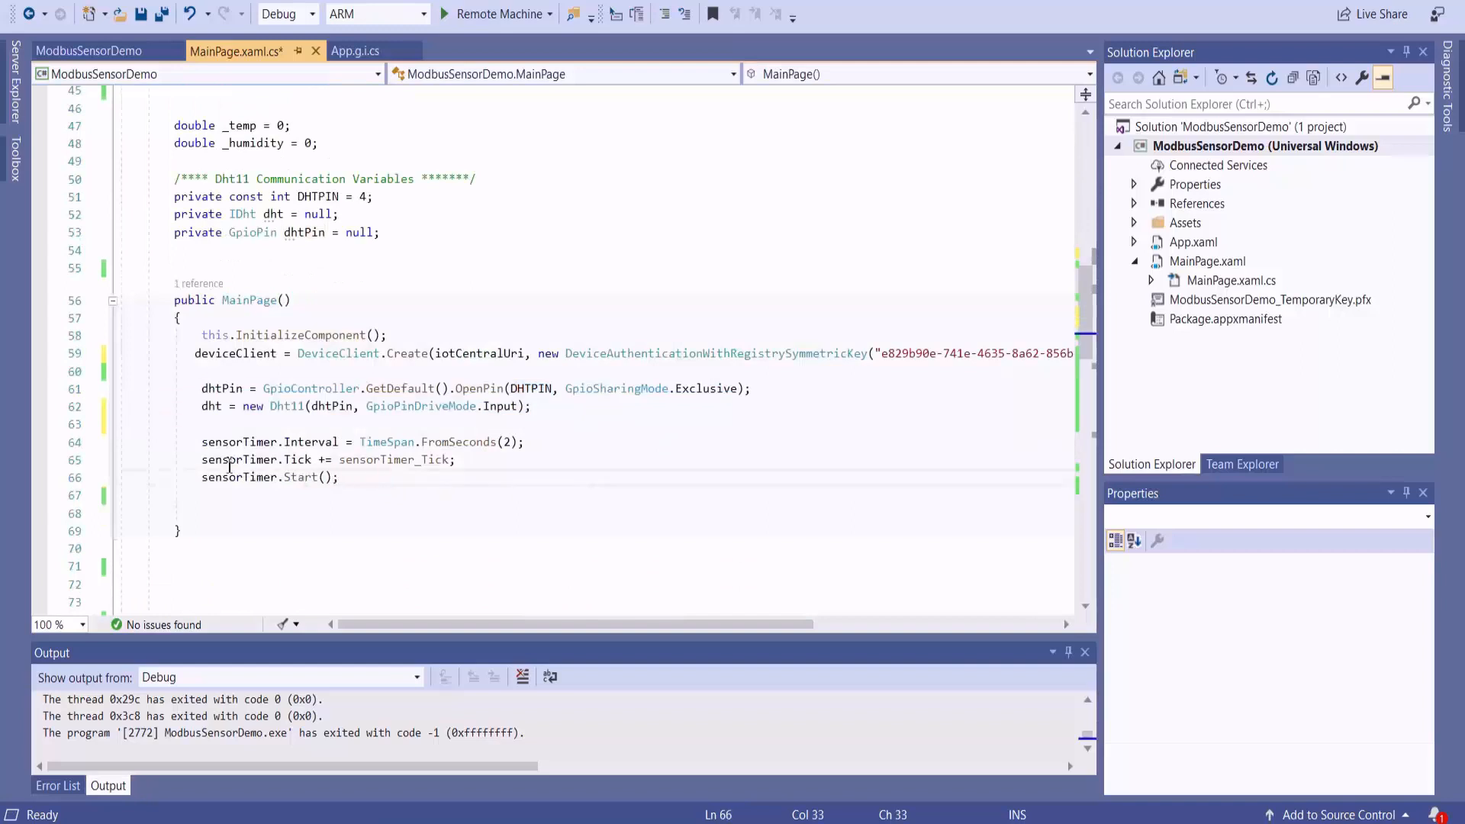
left_click_drag(203, 443, 488, 479)
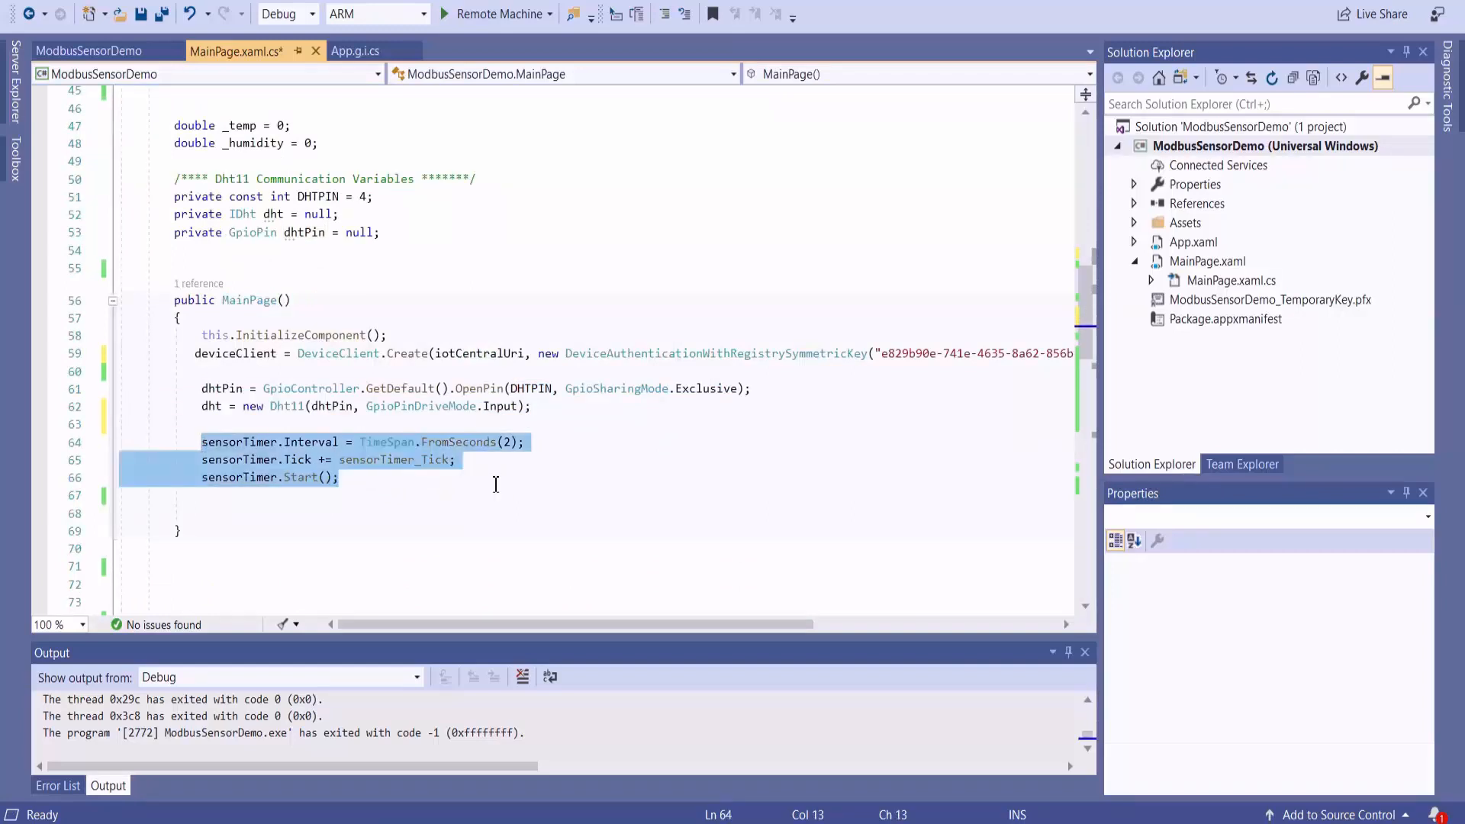
left_click(507, 442)
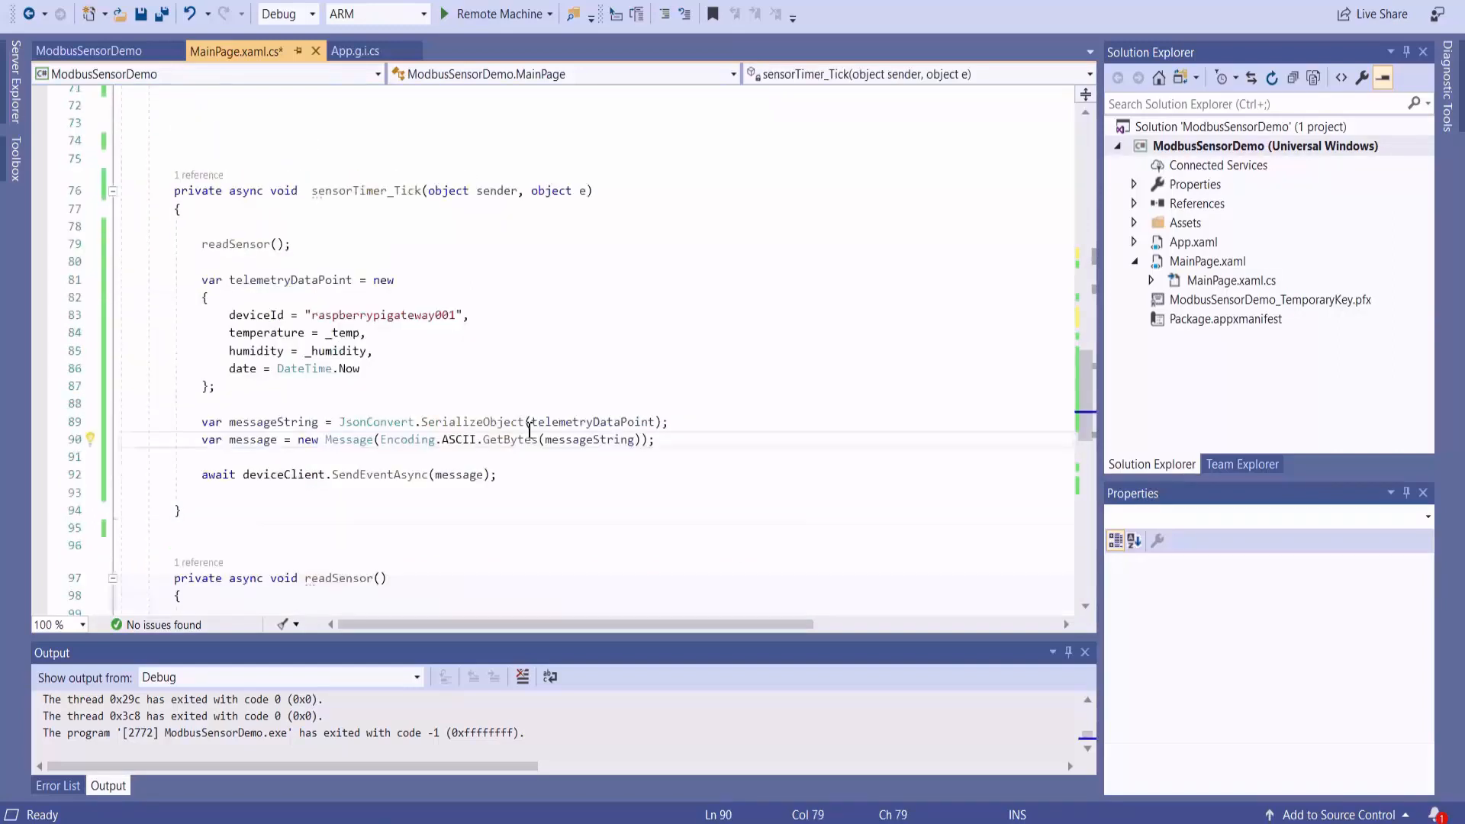
left_click_drag(221, 390, 187, 345)
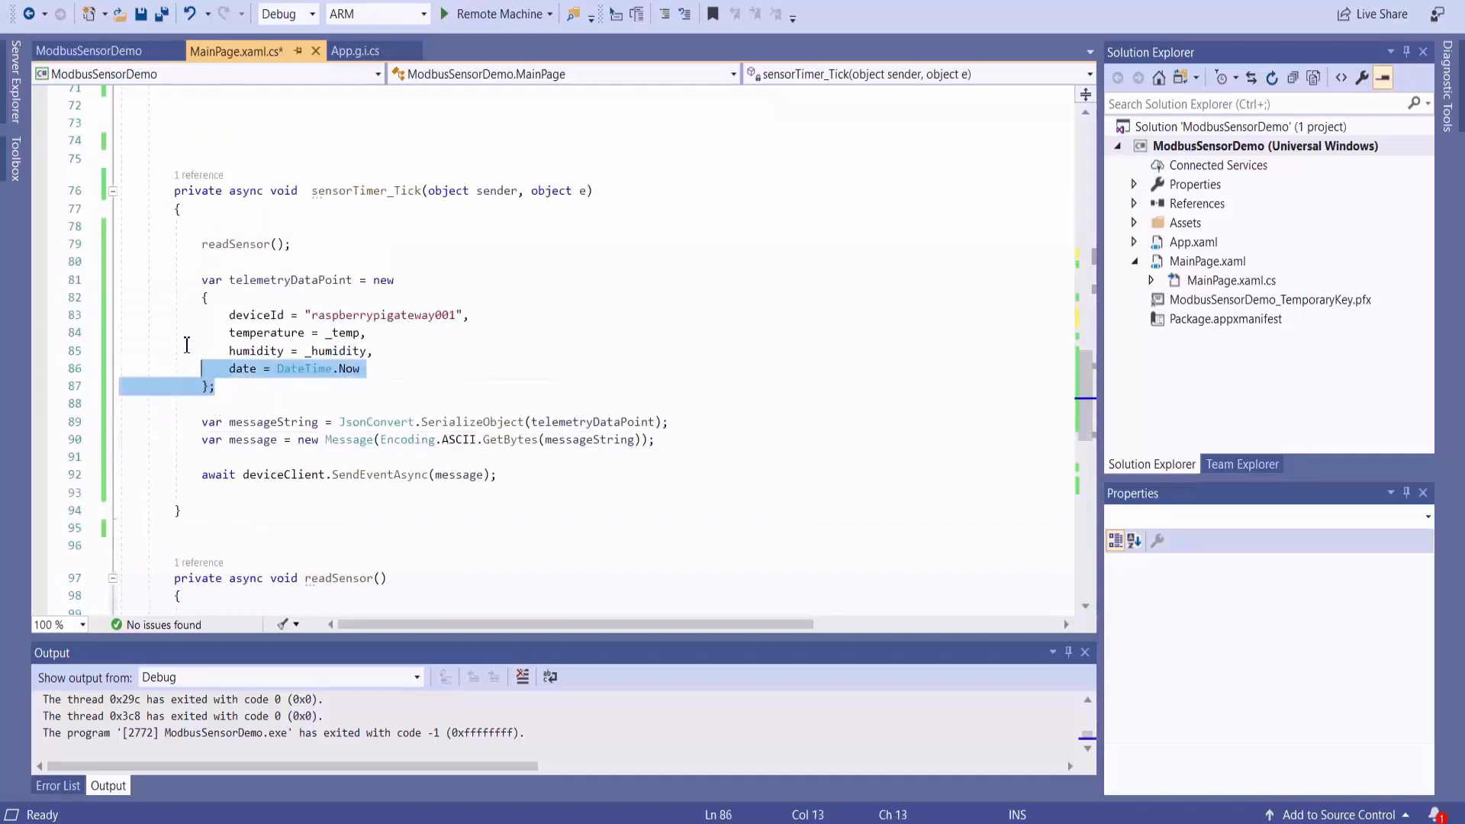
left_click_drag(166, 288, 164, 282)
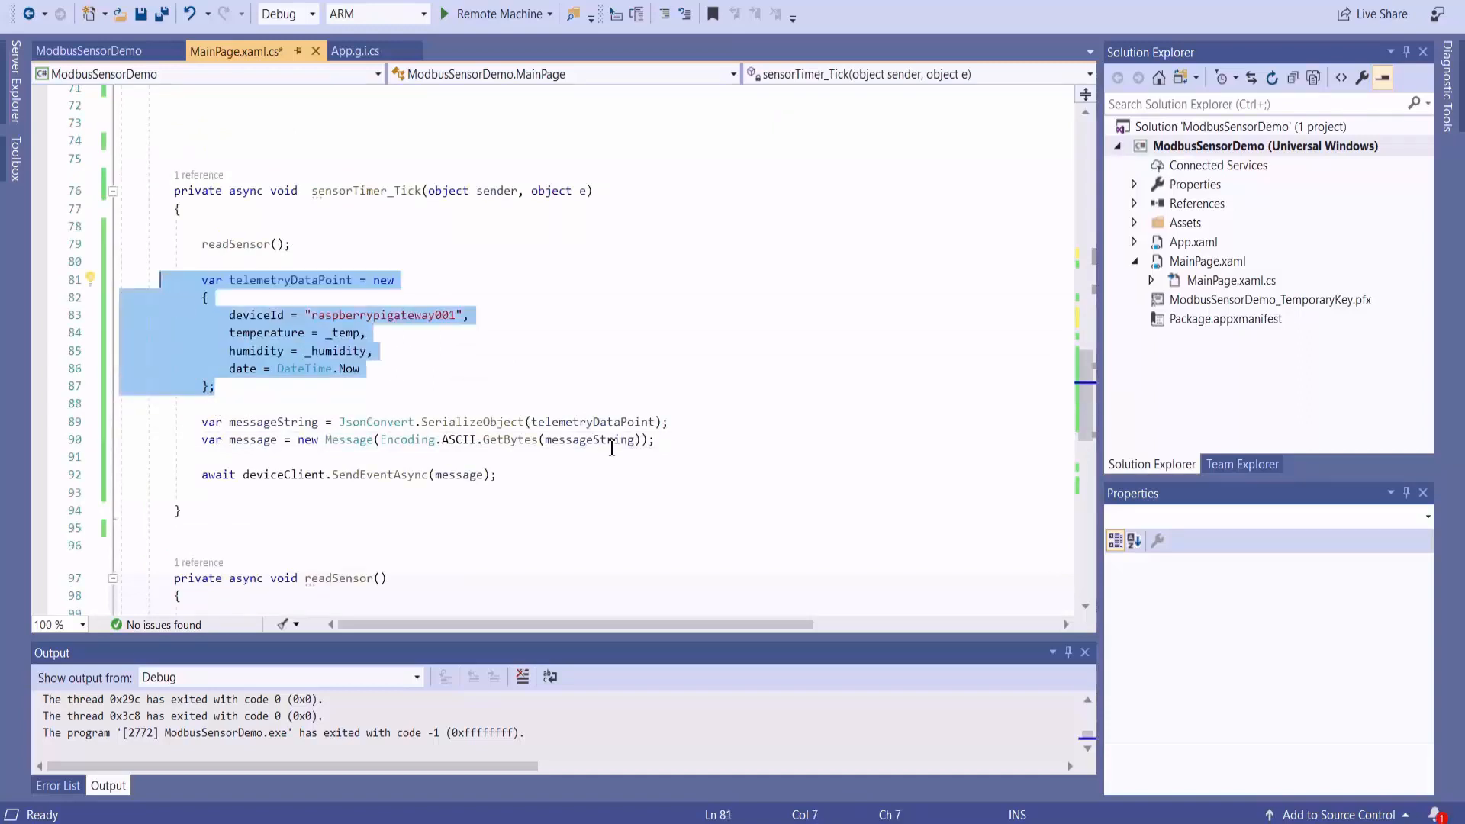
left_click(698, 422)
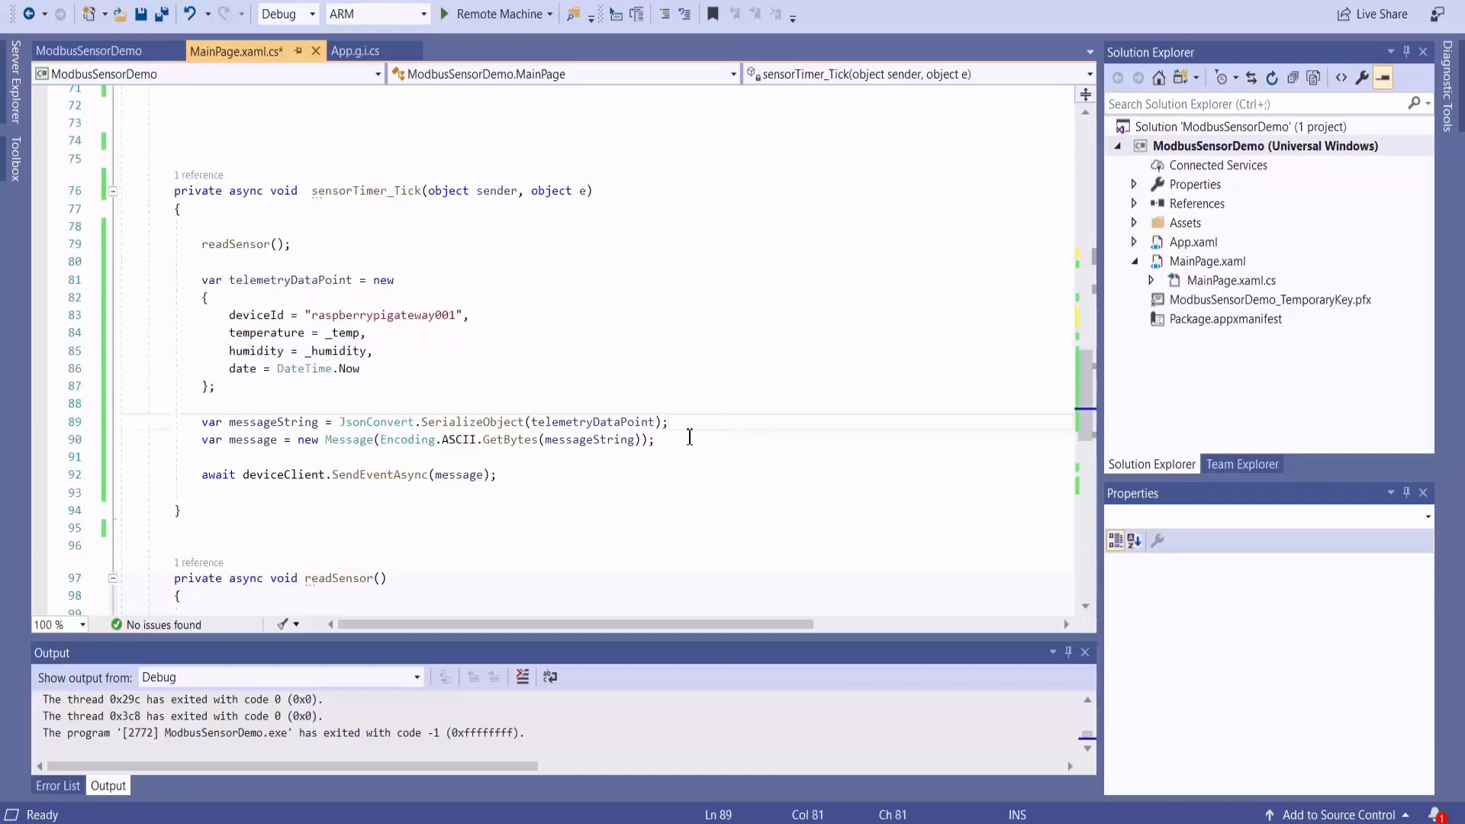
- Review the serialization, encoding and SendEventAsync lines, then deploy the app via Remote Machine
left_click(269, 422, "shift")
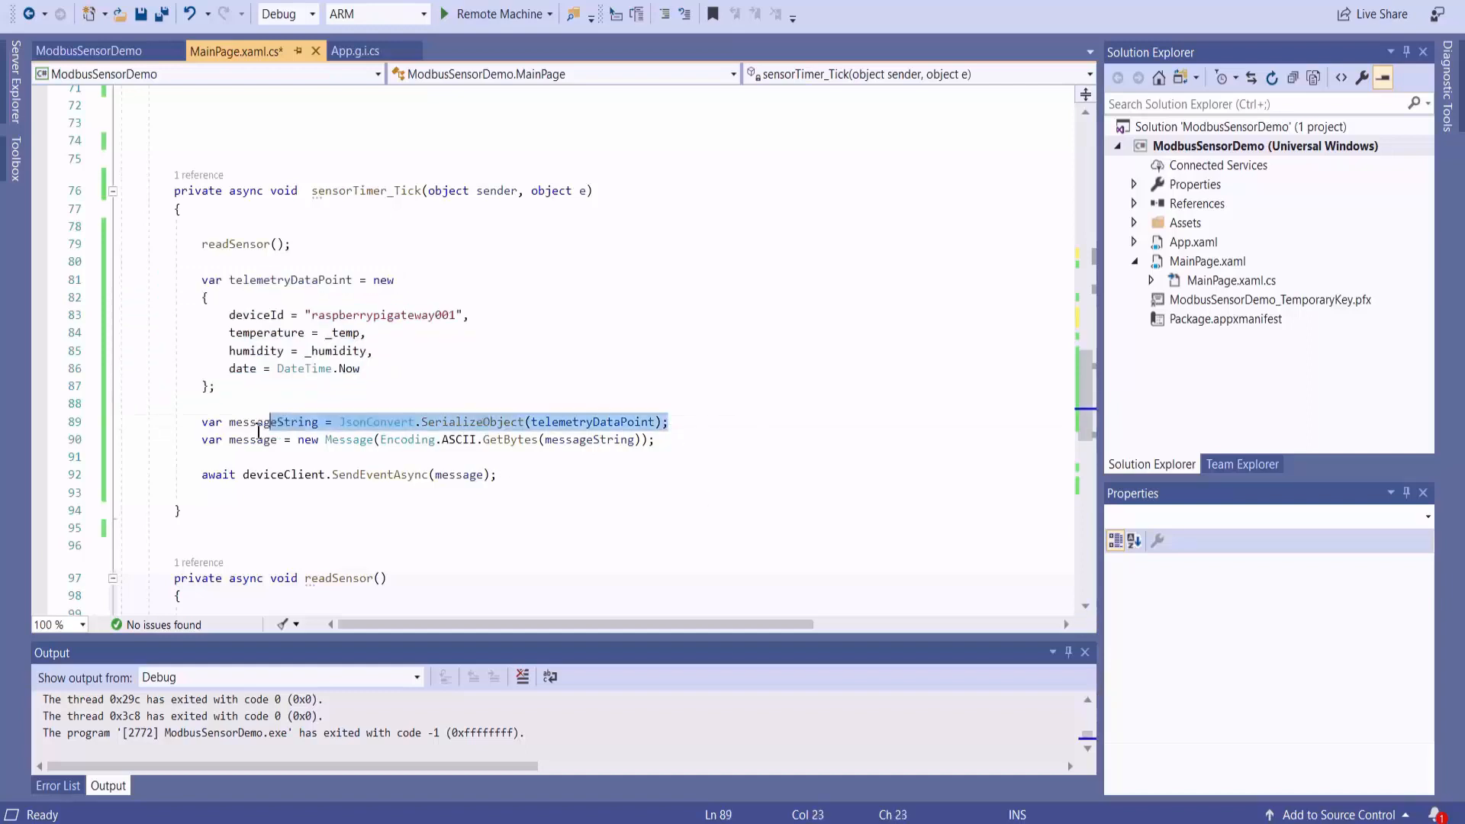
left_click(197, 429, "shift")
left_click(562, 511)
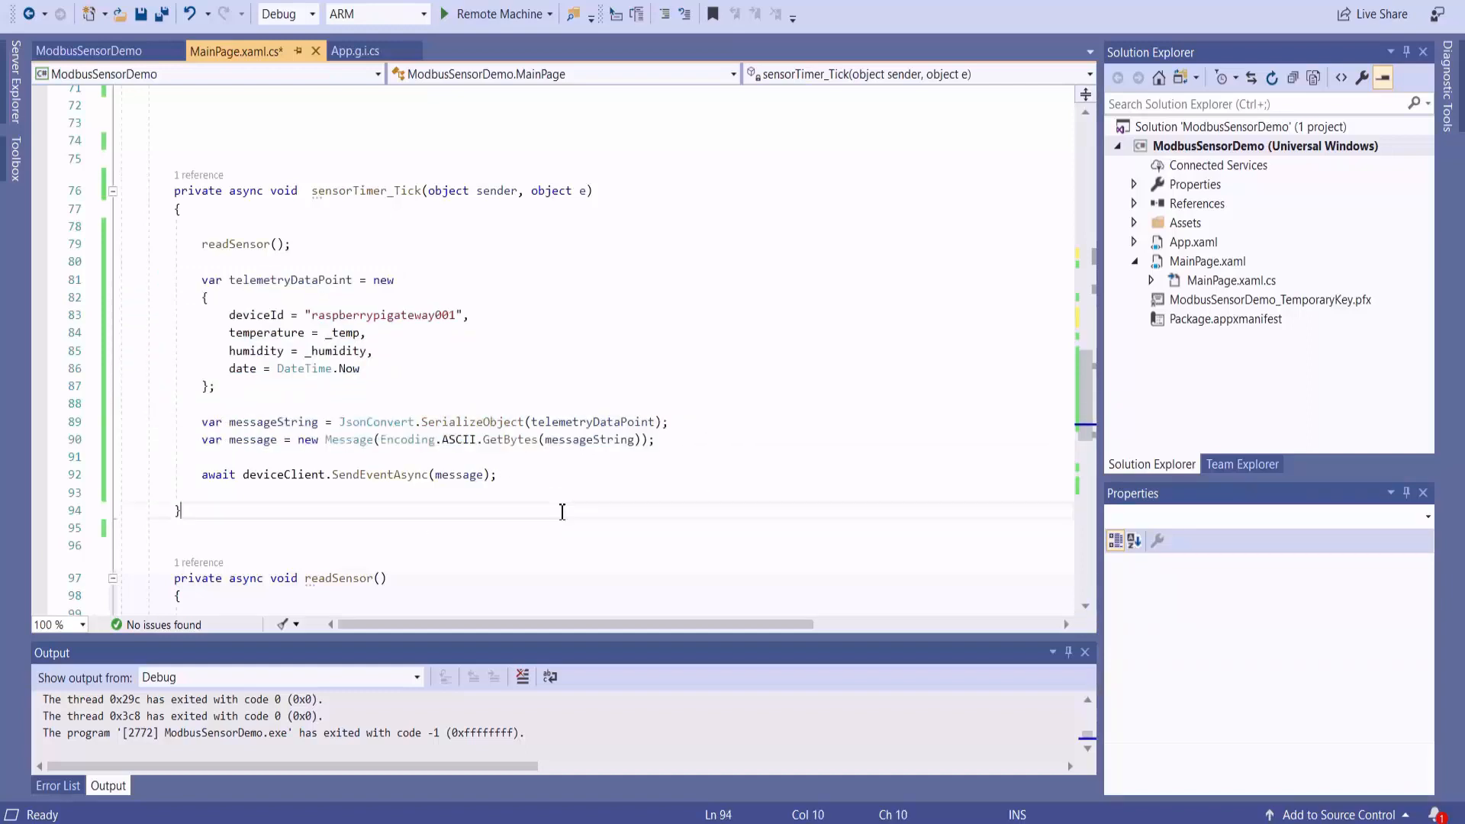
left_click_drag(655, 440, 210, 444)
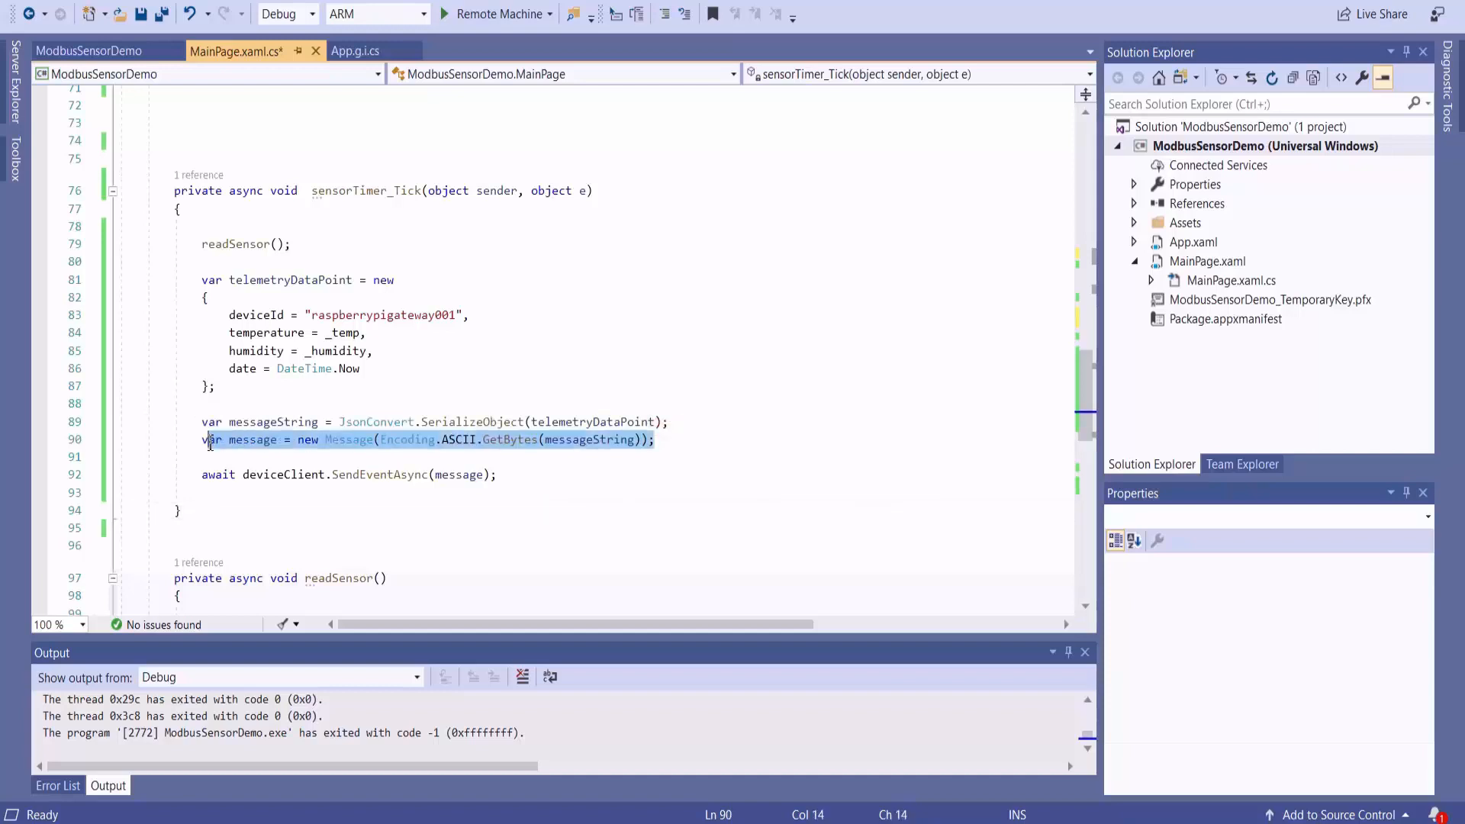
left_click(325, 508)
left_click(523, 475)
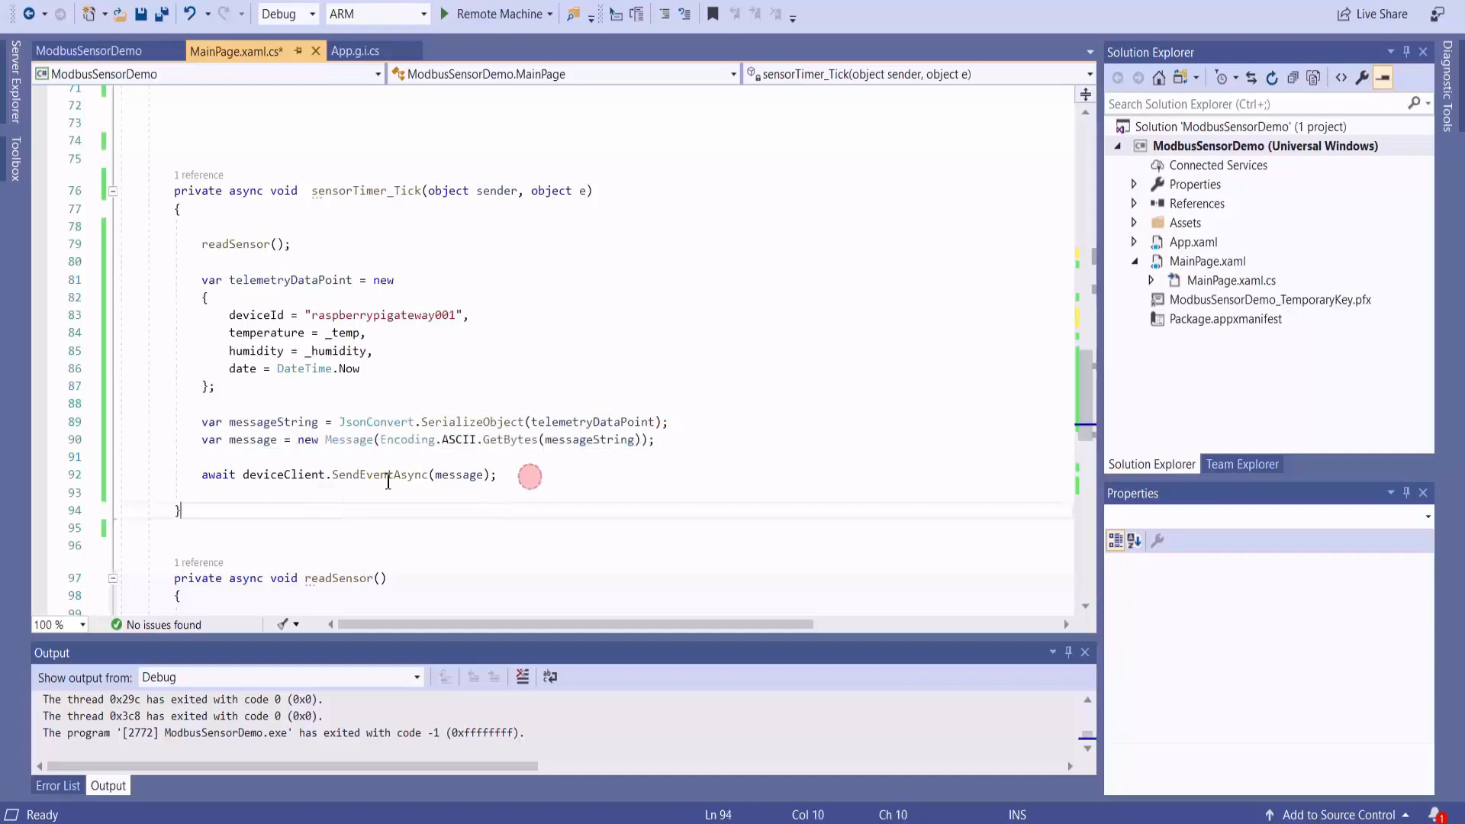
left_click(255, 477, "shift")
left_click(196, 474, "shift")
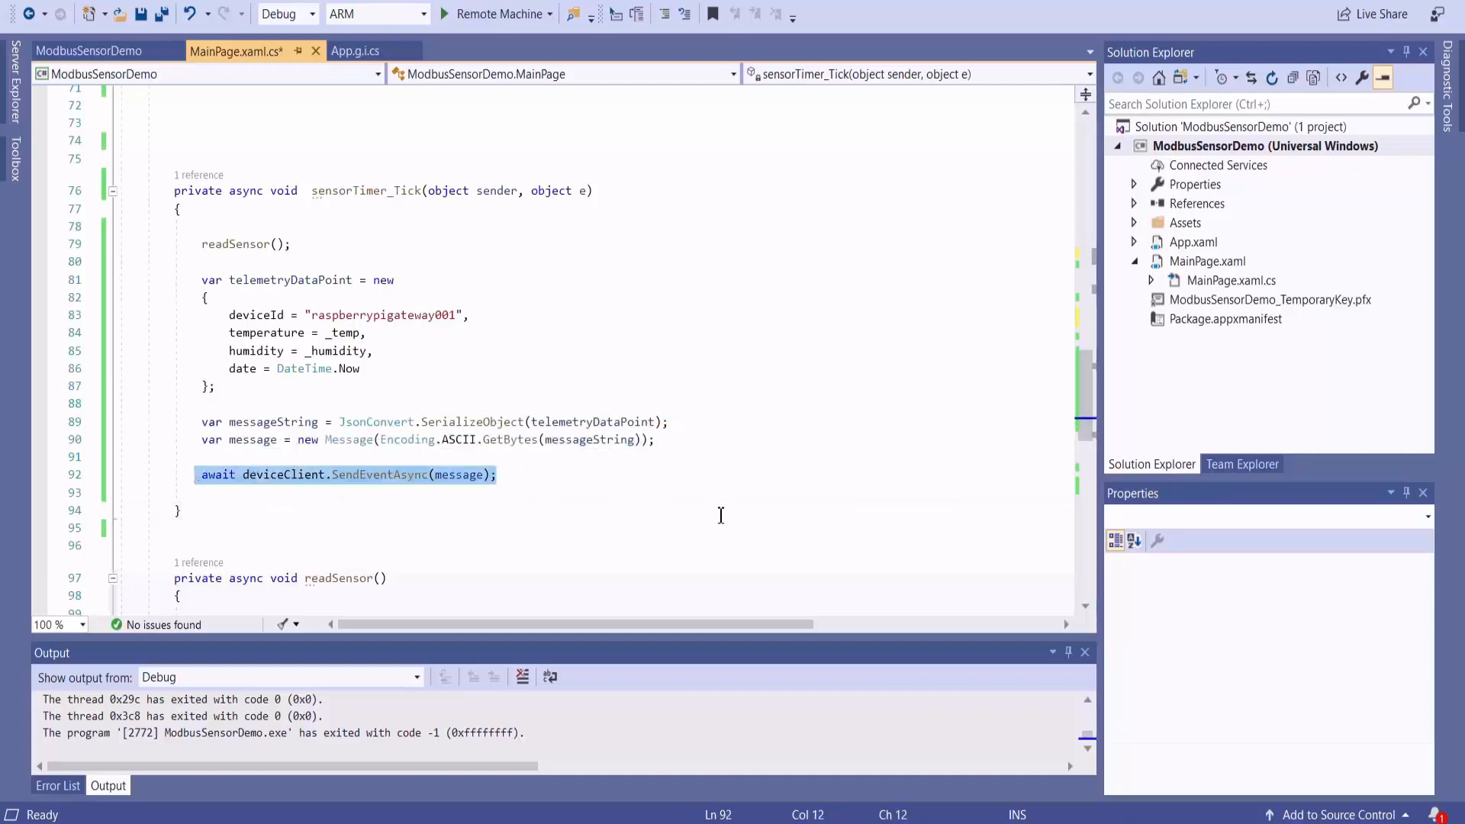
left_click(628, 475)
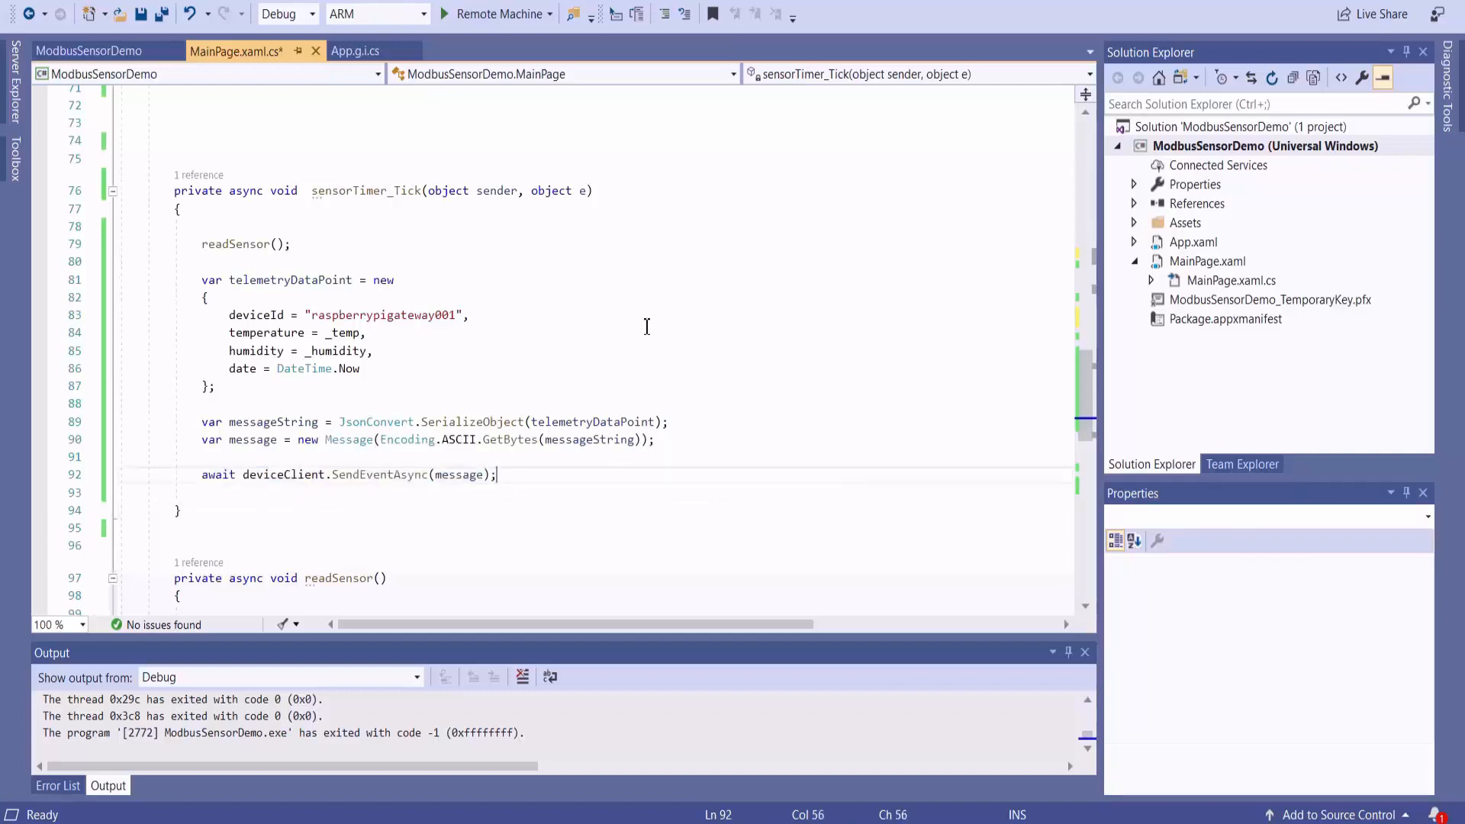
left_click(470, 15)
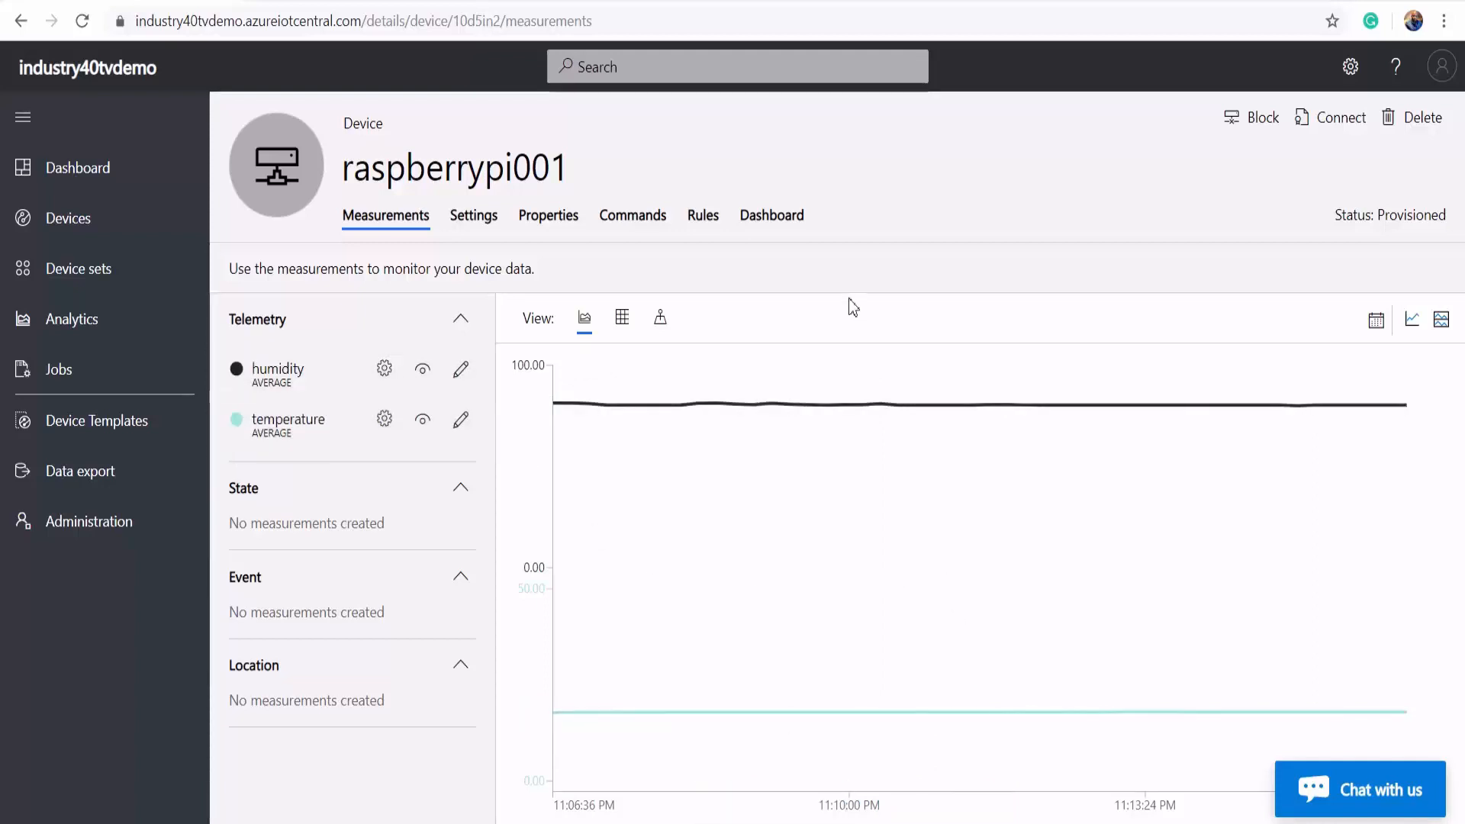
- Review raspberrypi001's humidity and temperature charts and KPI tiles, then the main Dashboard's Telemetry Line Chart
left_click(772, 216)
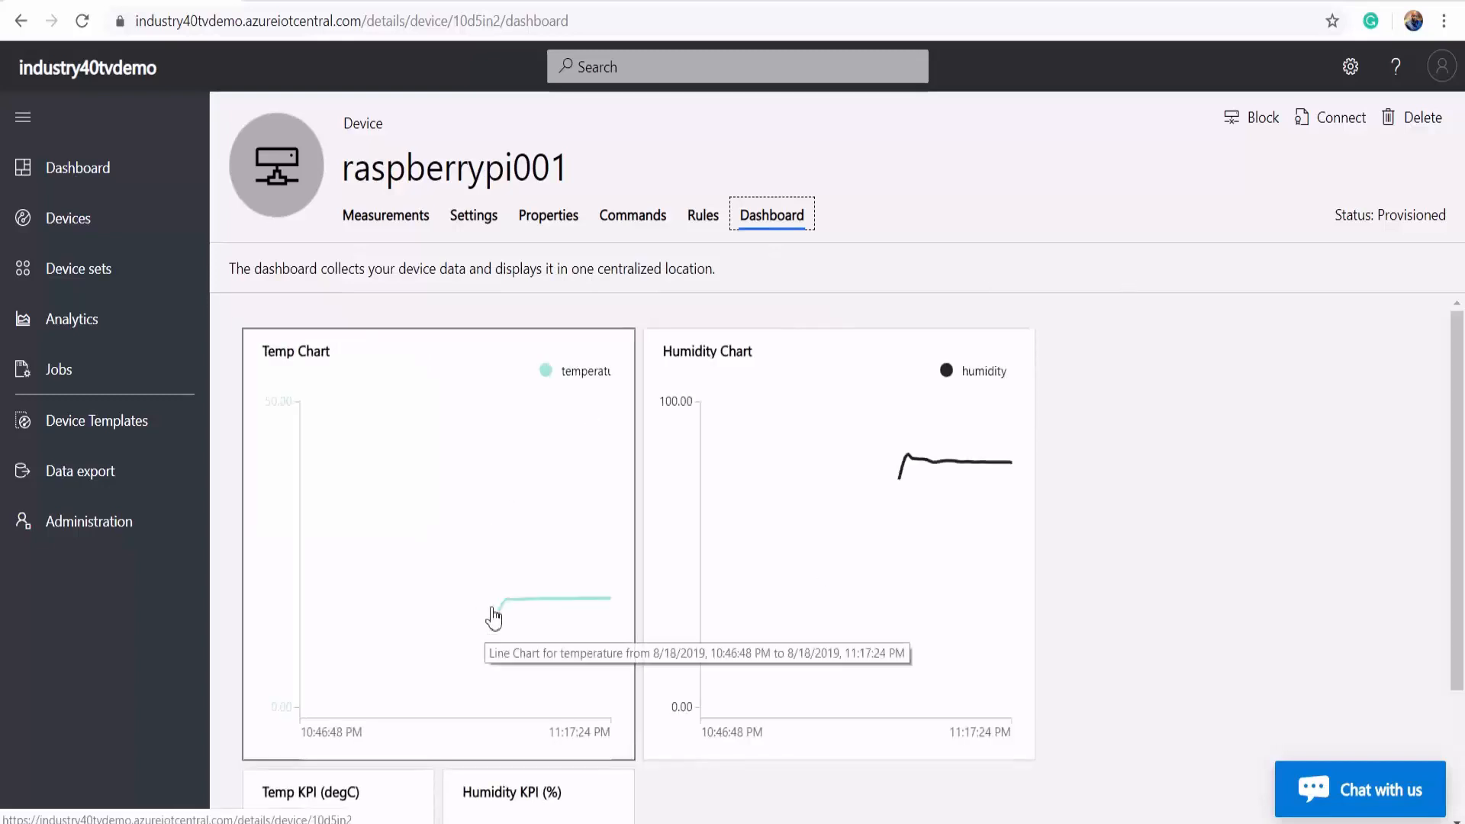
scroll(1248, 488, "down", 2)
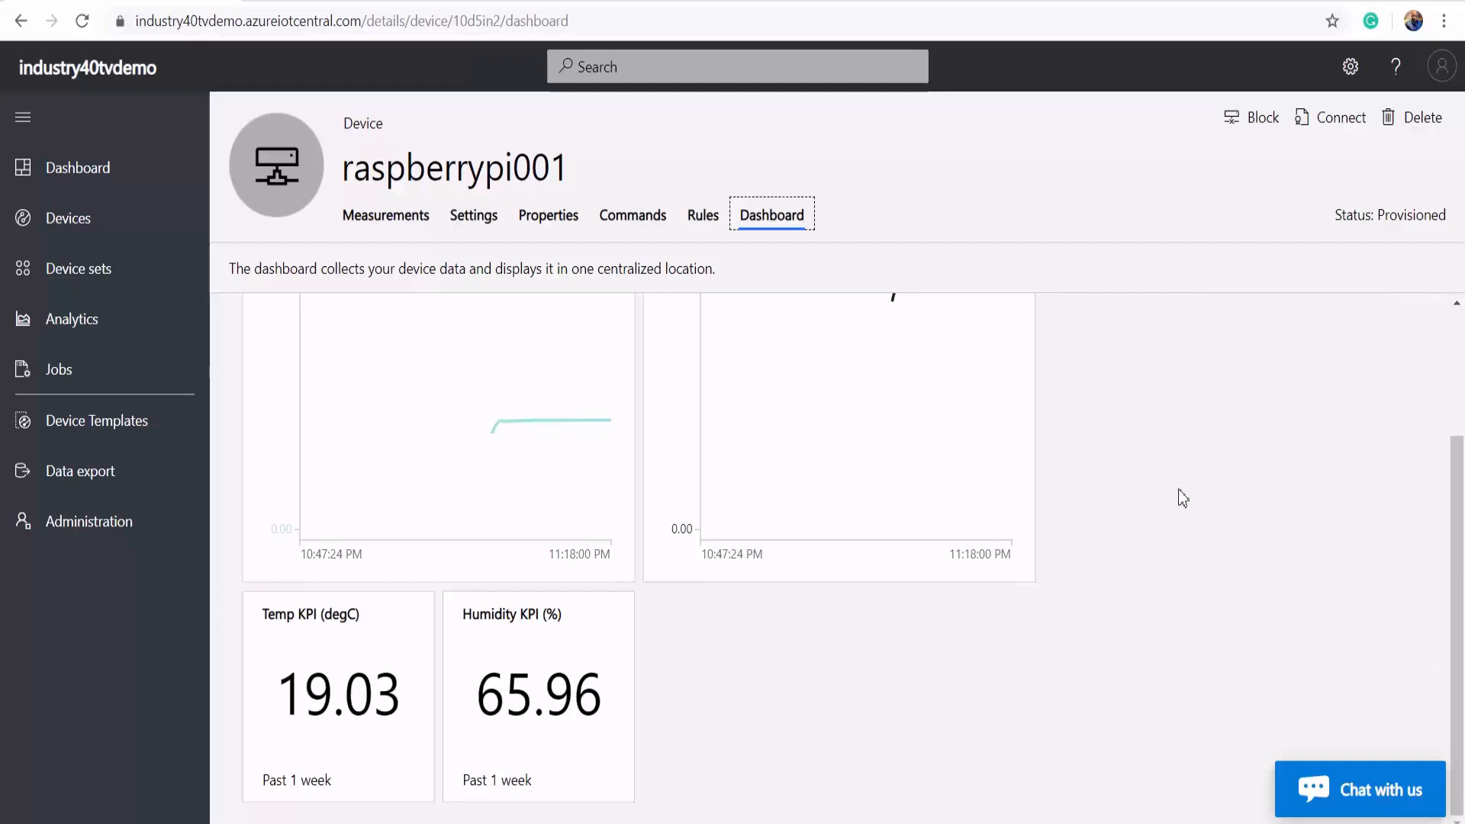
left_click(60, 170)
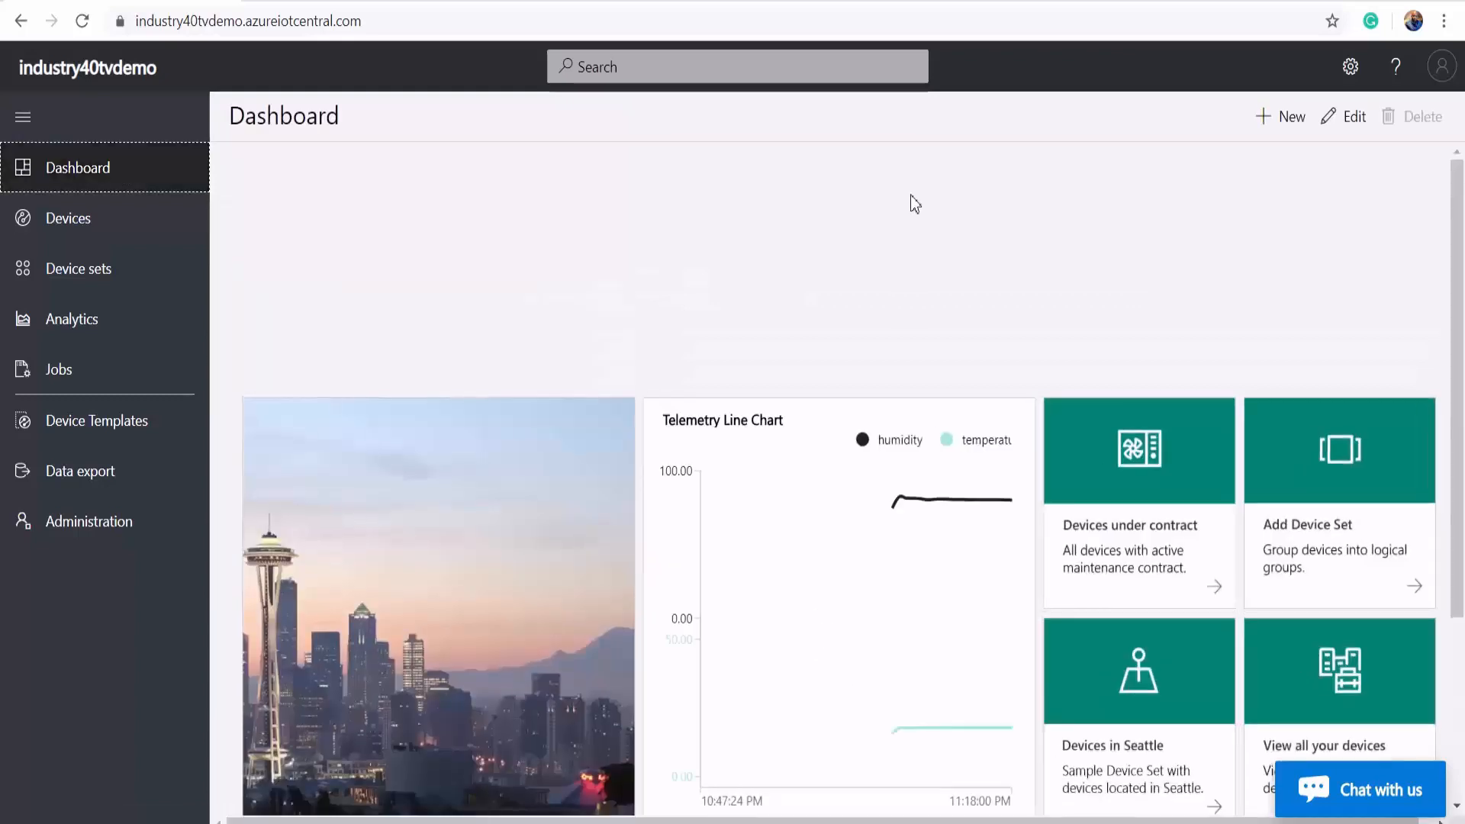
scroll(883, 256, "down", 3)
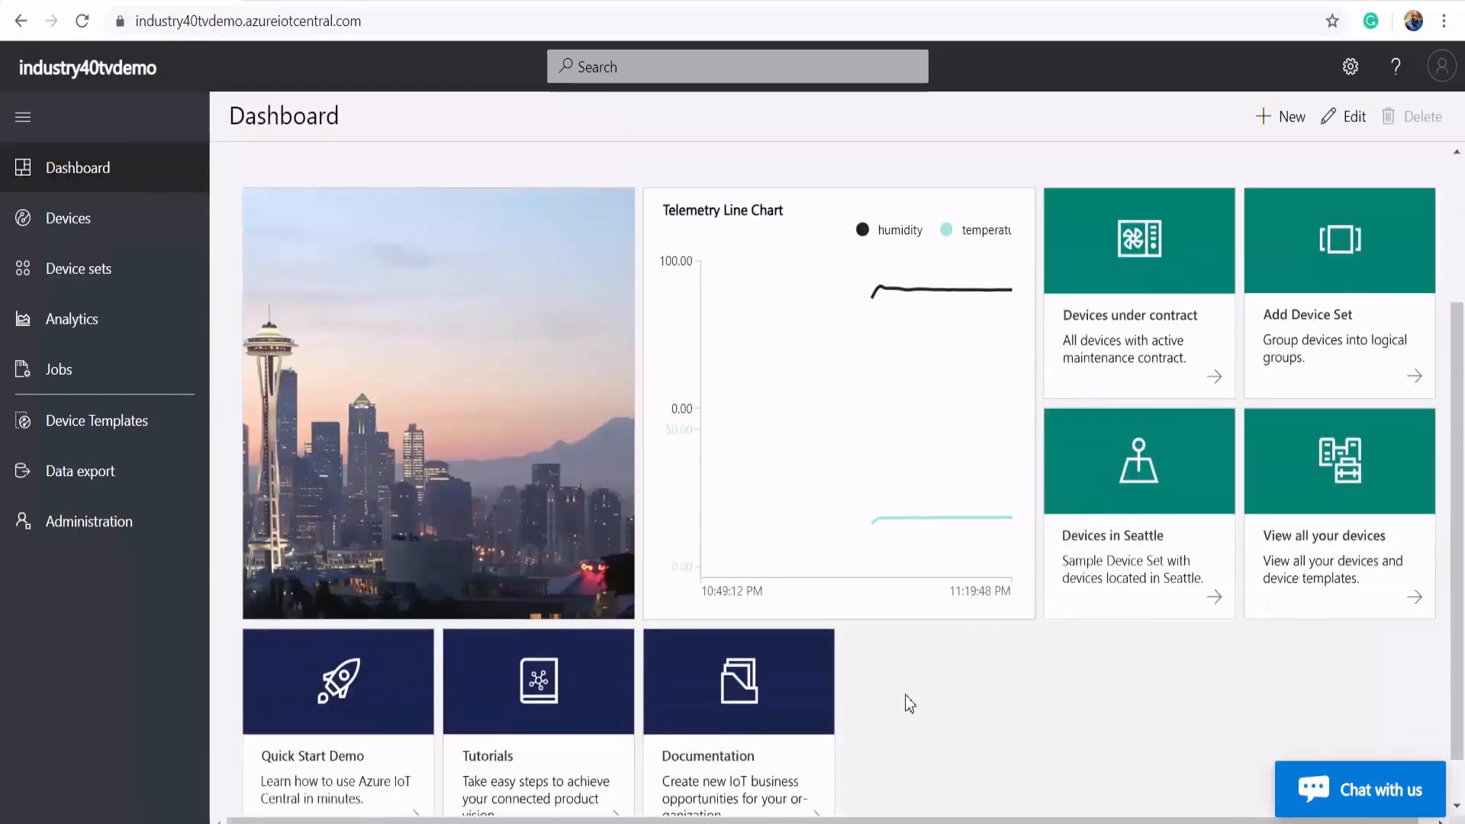